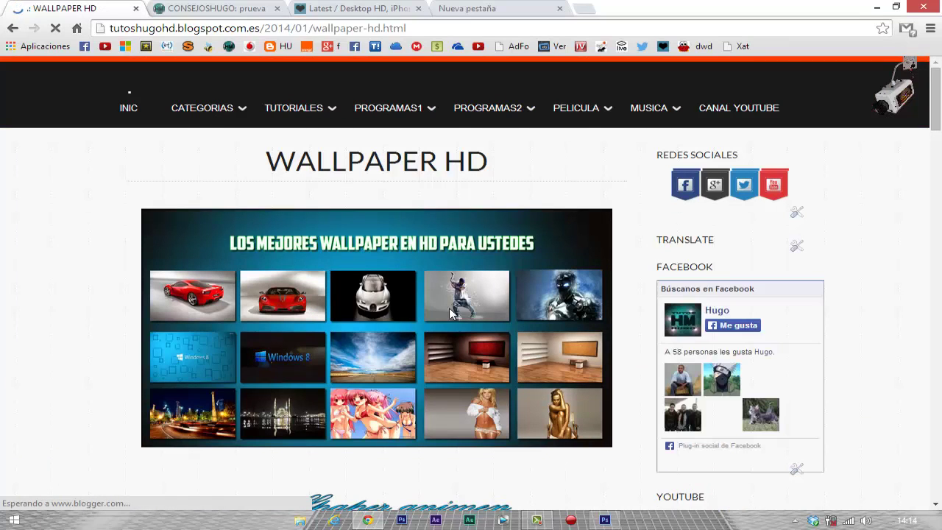
Look through the Wallpaper HD post's header banner and its wallpaper pack images with download buttons.
scroll(78, 307, down, 6)
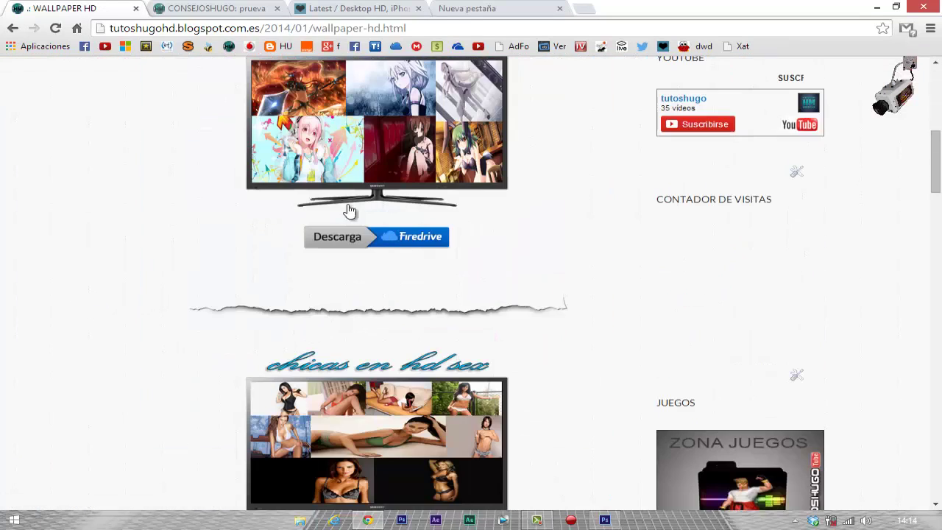
scroll(361, 351, down, 3)
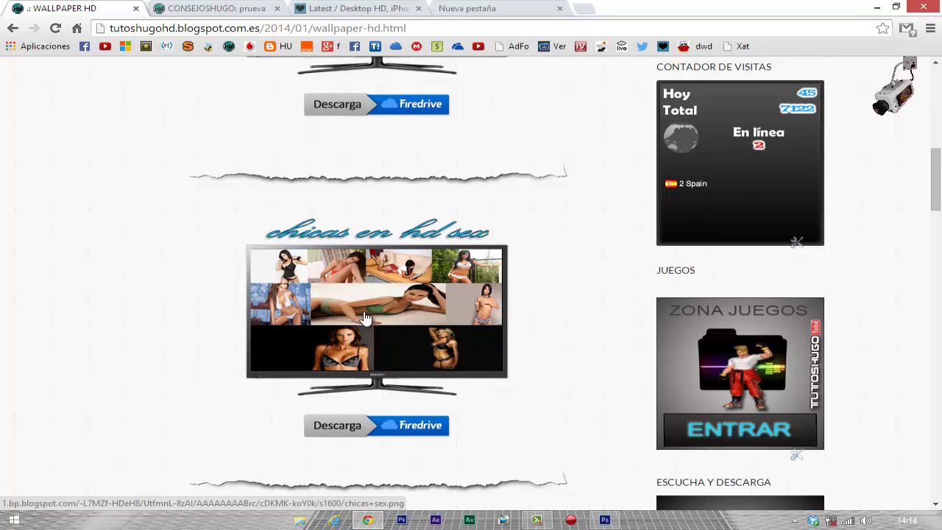
scroll(438, 332, up, 10)
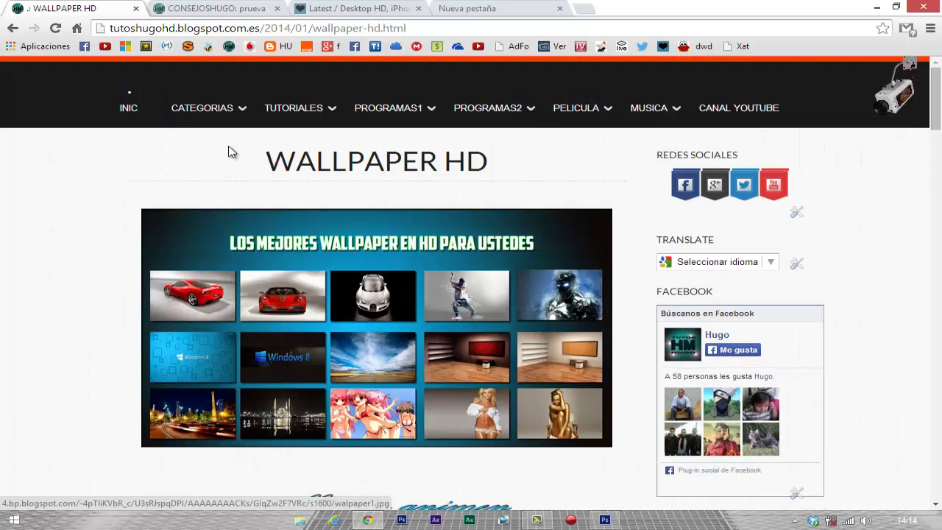
Open the blog's Juegos para la PC page and examine its header banner and game images.
mouse_move(242, 105)
click(213, 170)
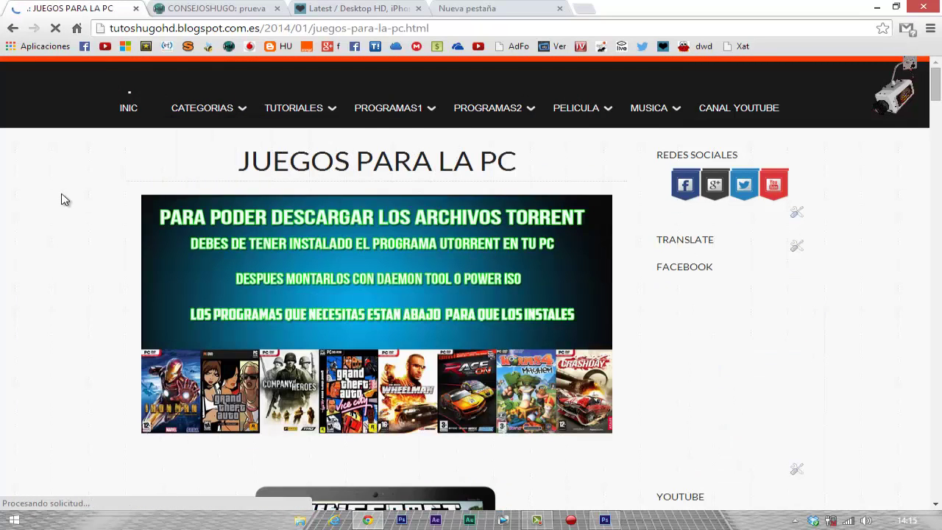
scroll(57, 201, down, 8)
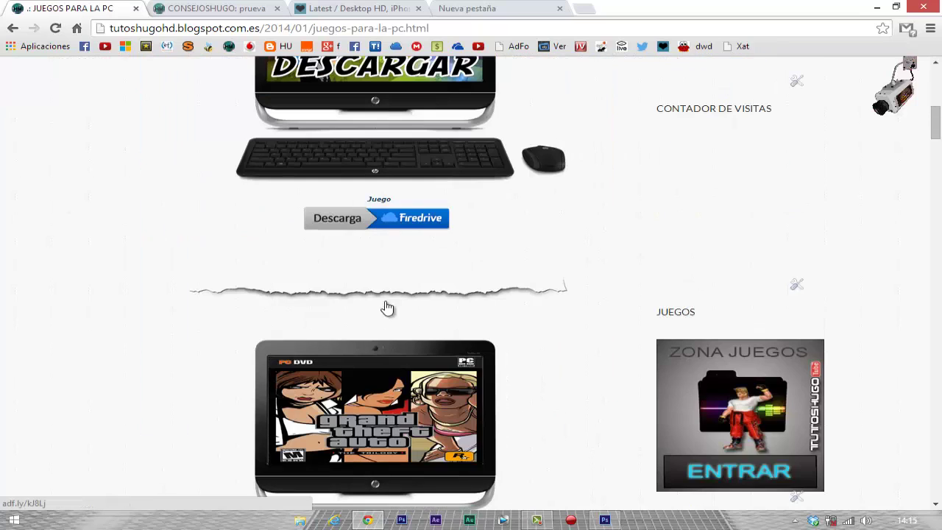
scroll(407, 395, down, 3)
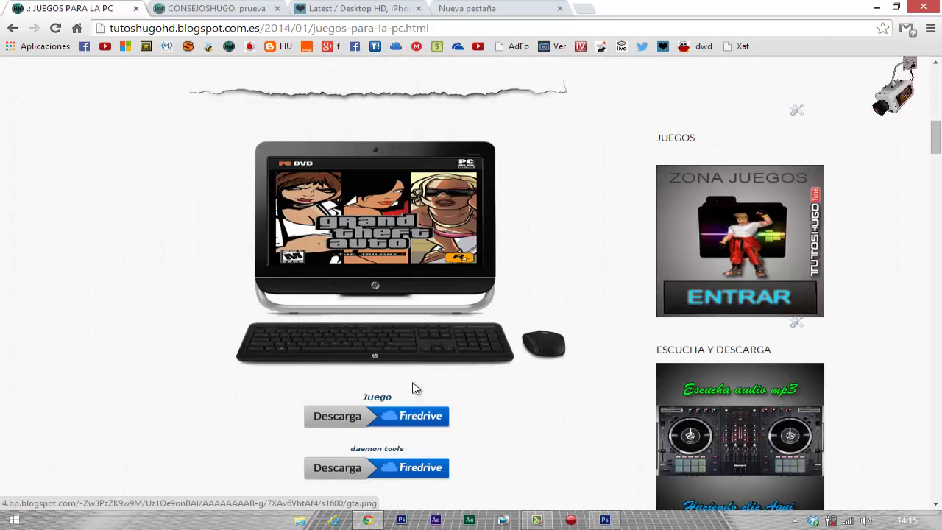
scroll(414, 385, up, 1)
scroll(3, 292, up, 6)
scroll(4, 293, up, 3)
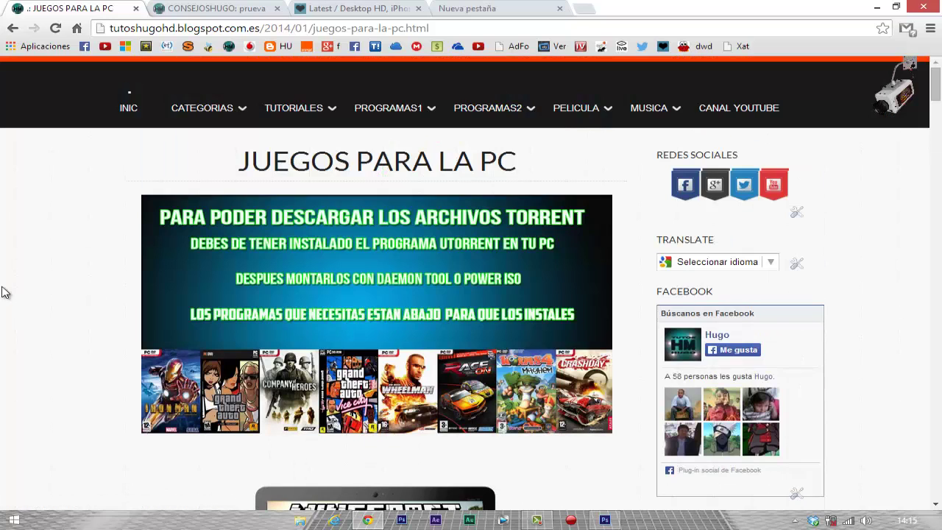
Open the Videos Tutoshugo page and look through its channel banner, tutorial titles and download buttons down to the comments.
mouse_move(306, 111)
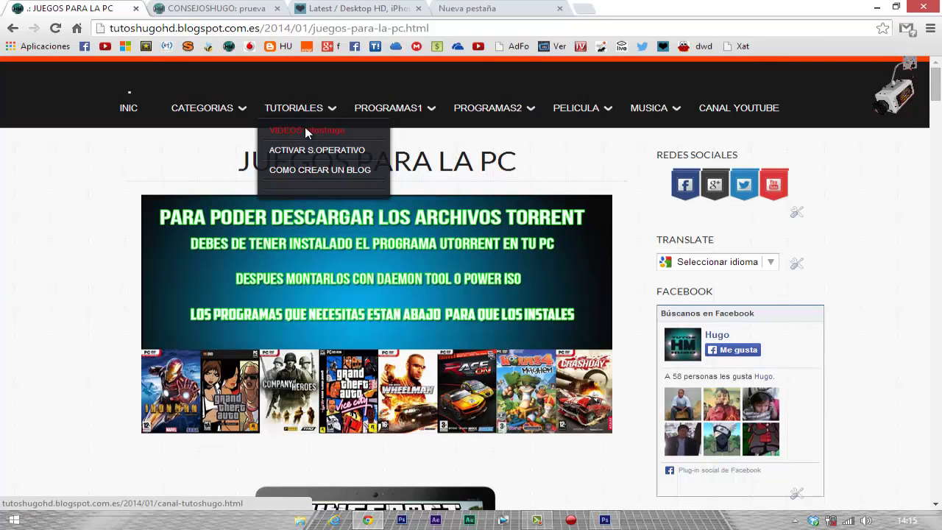
click(305, 130)
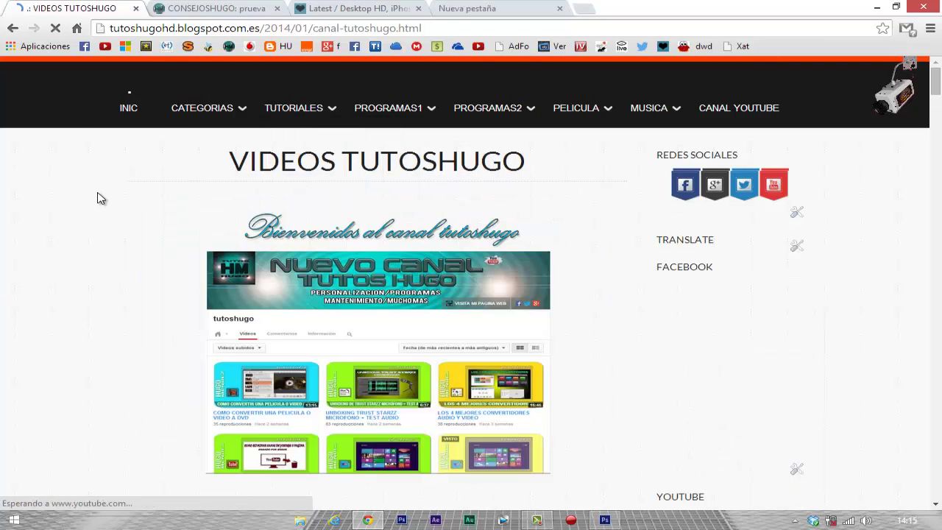
scroll(313, 281, down, 3)
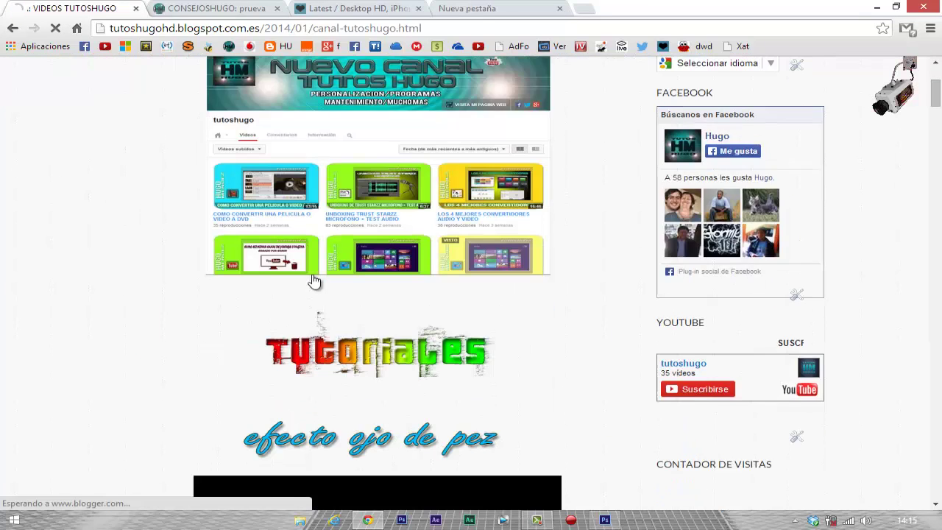
scroll(313, 281, down, 4)
scroll(313, 281, down, 6)
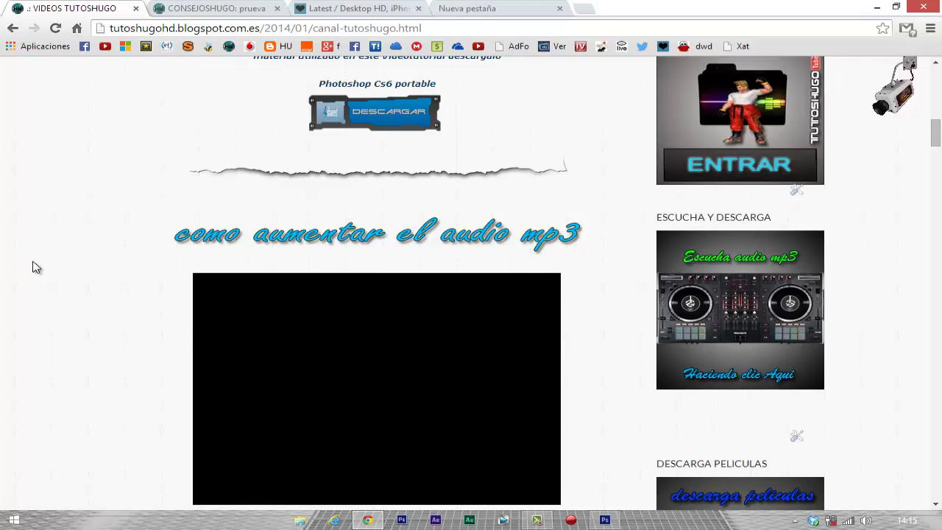
scroll(32, 267, down, 20)
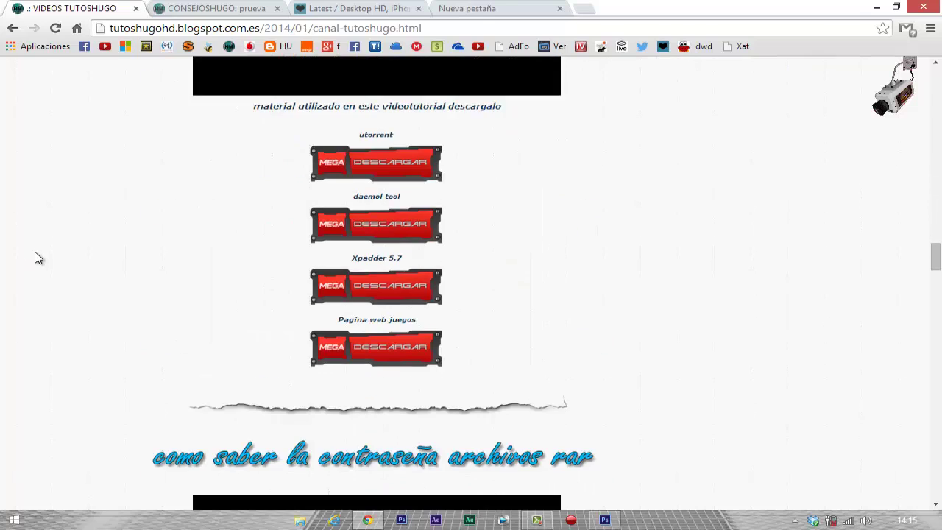
scroll(35, 253, down, 20)
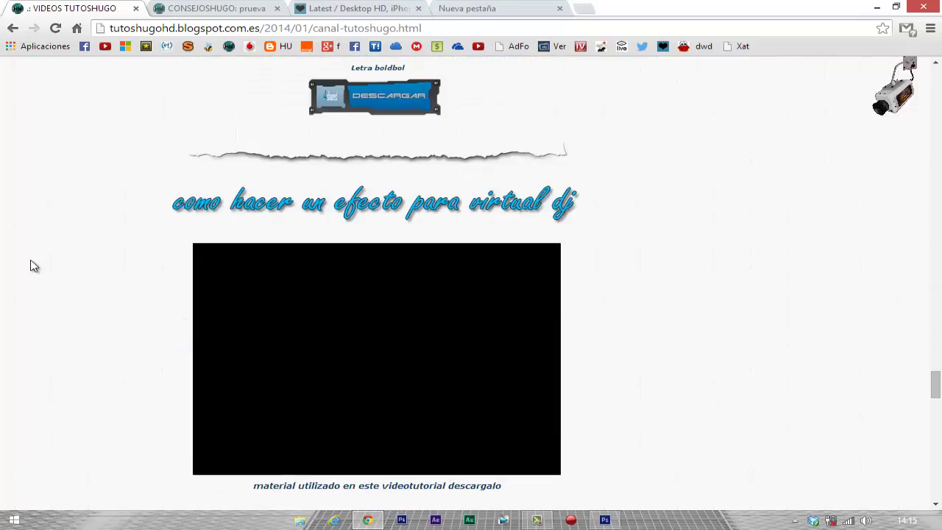
scroll(36, 267, down, 15)
scroll(36, 266, up, 3)
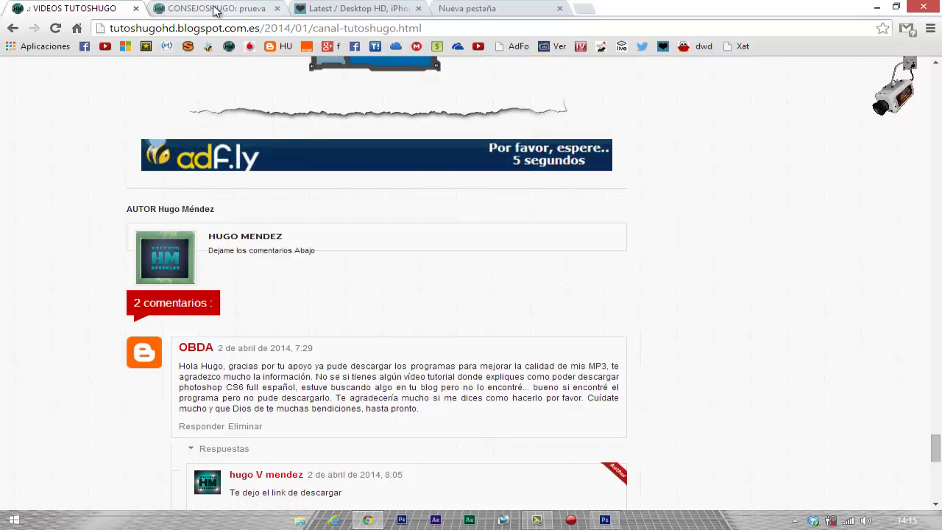
Switch to the CONSEJOSHUGO test post and examine its Descargar Musica MP3 banner.
click(180, 8)
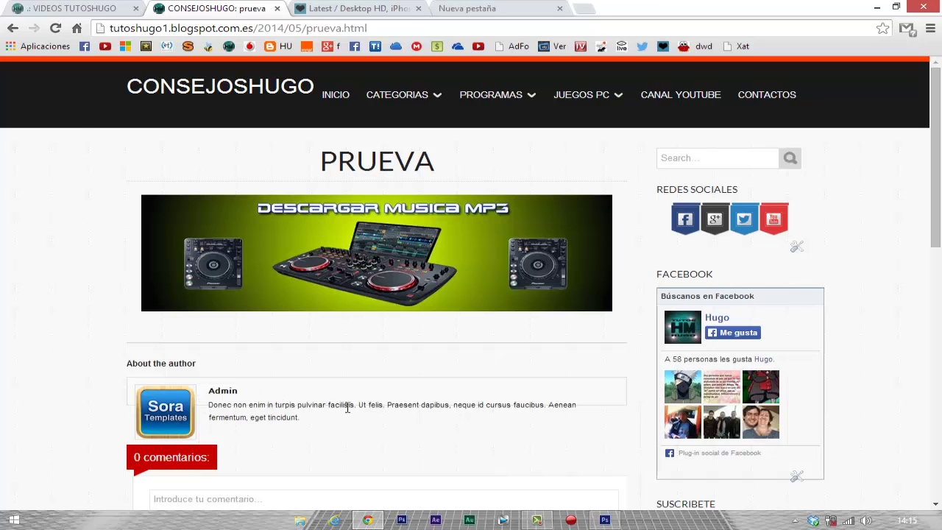
scroll(420, 399, down, 1)
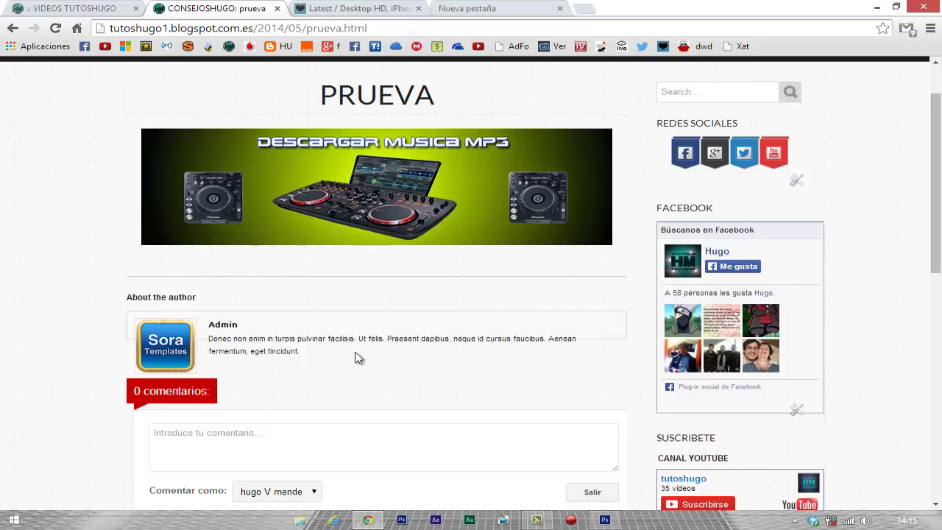
scroll(10, 299, up, 1)
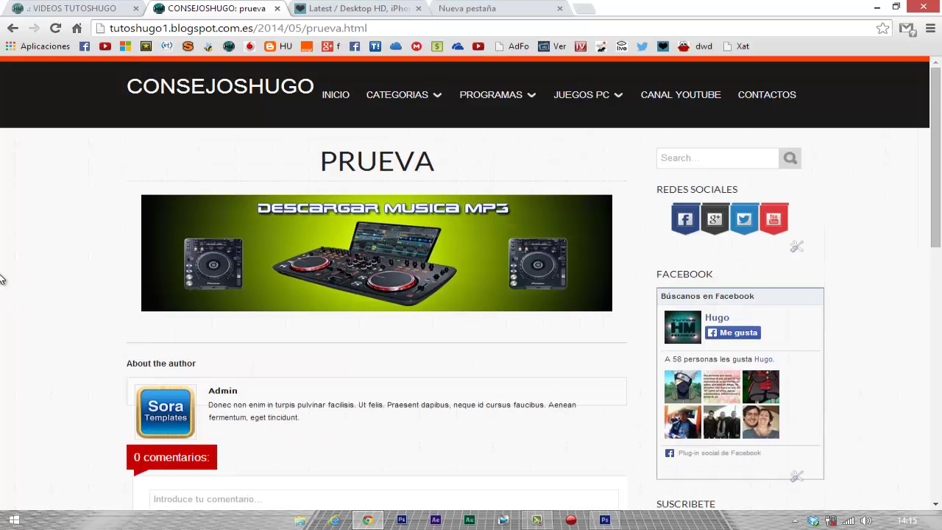
click(876, 7)
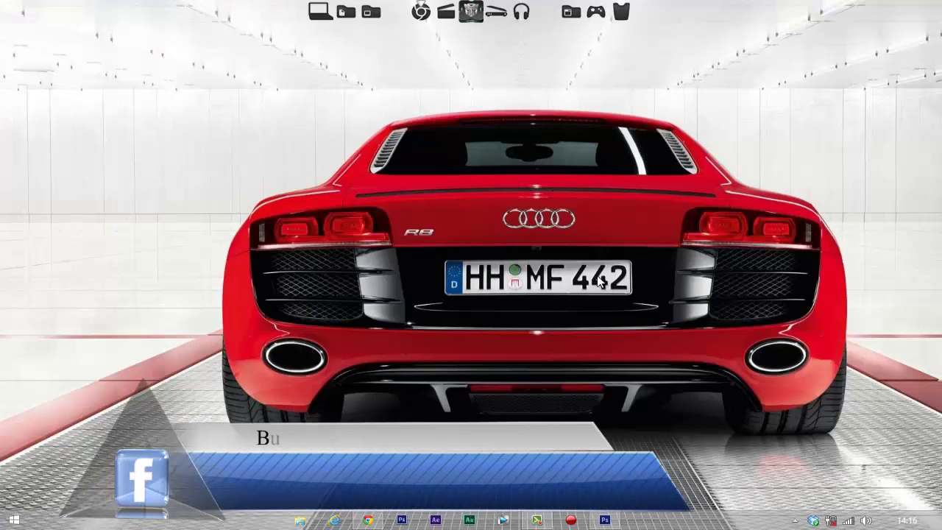
click(605, 520)
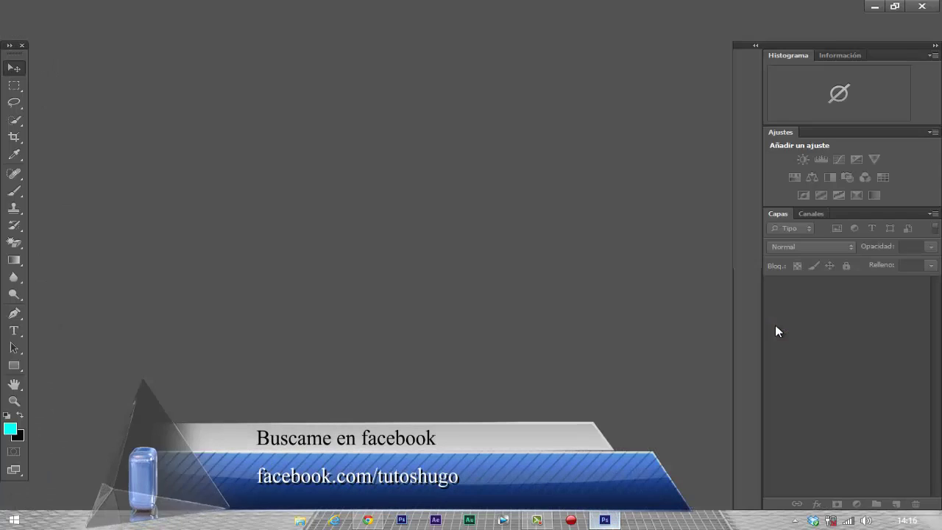
click(366, 521)
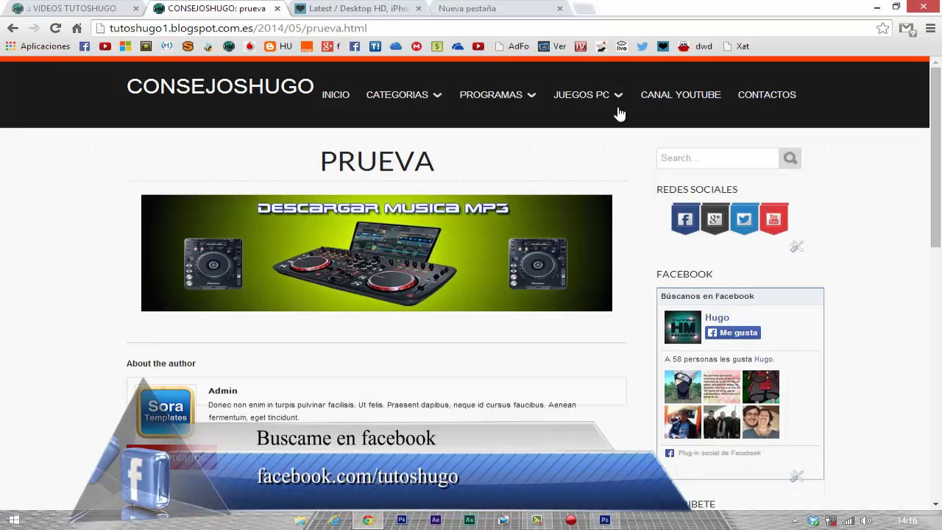
Return to the tutoshugohd blog, open its Edicción de audio y video page and examine the header banner and program images.
click(59, 8)
scroll(64, 180, up, 10)
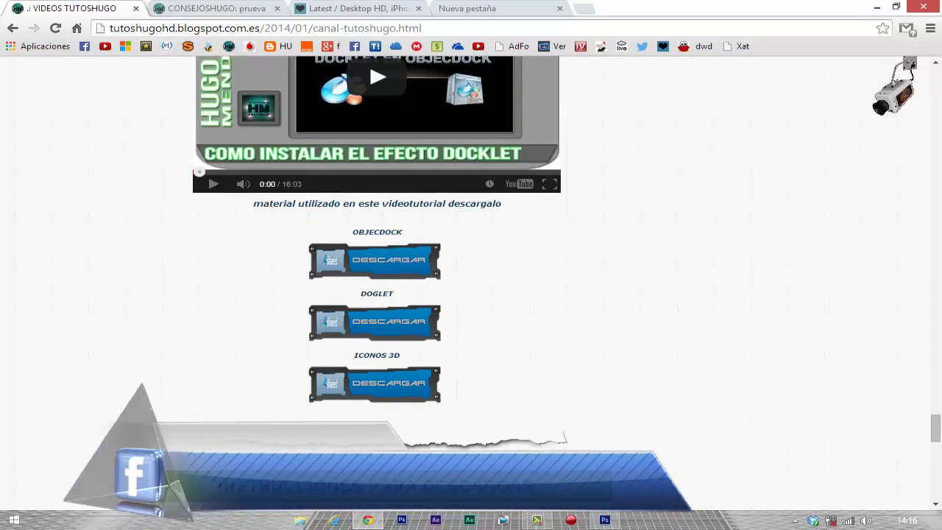
scroll(937, 110, up, 15)
scroll(939, 80, up, 10)
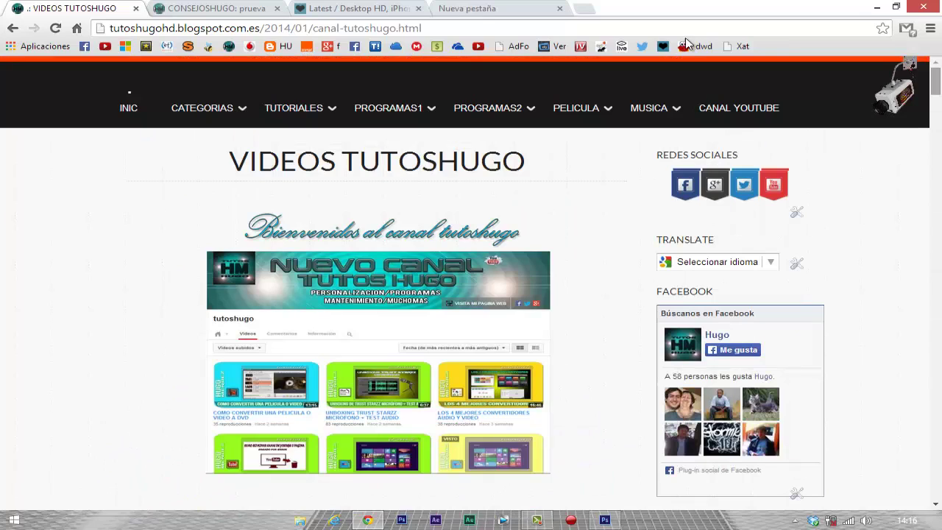
mouse_move(195, 116)
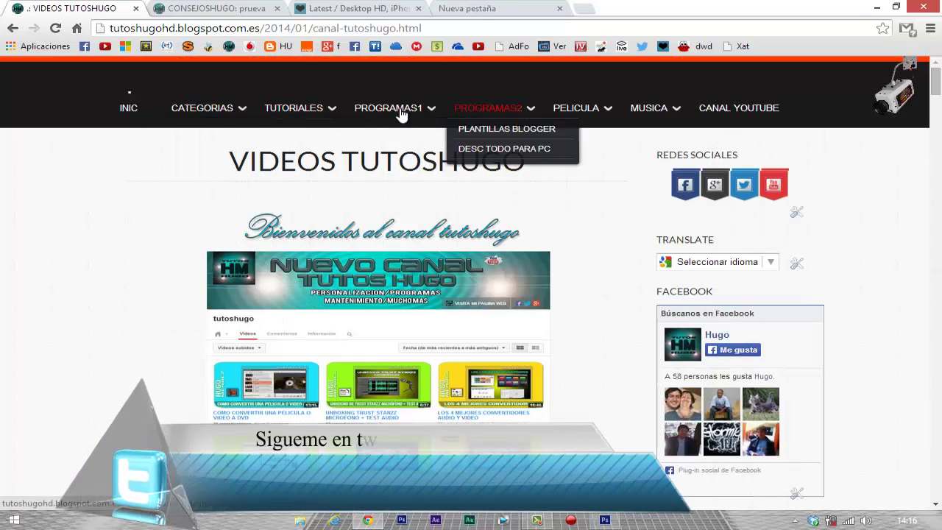
mouse_move(395, 124)
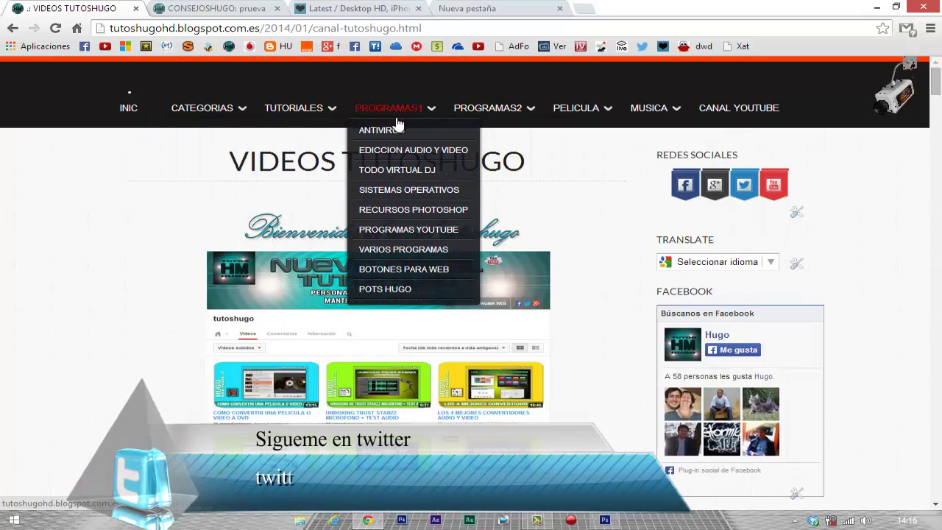
click(429, 155)
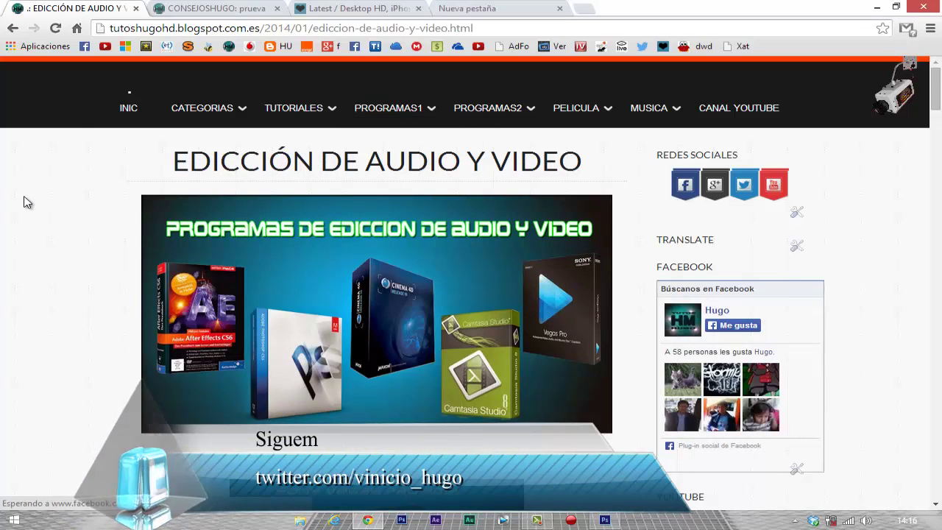
scroll(24, 202, down, 2)
scroll(25, 203, down, 4)
scroll(25, 202, down, 8)
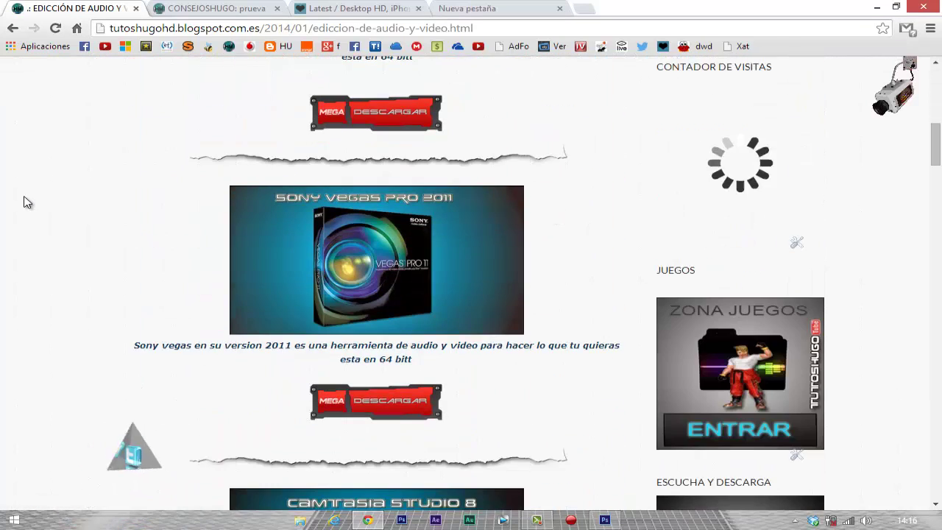
scroll(25, 202, down, 4)
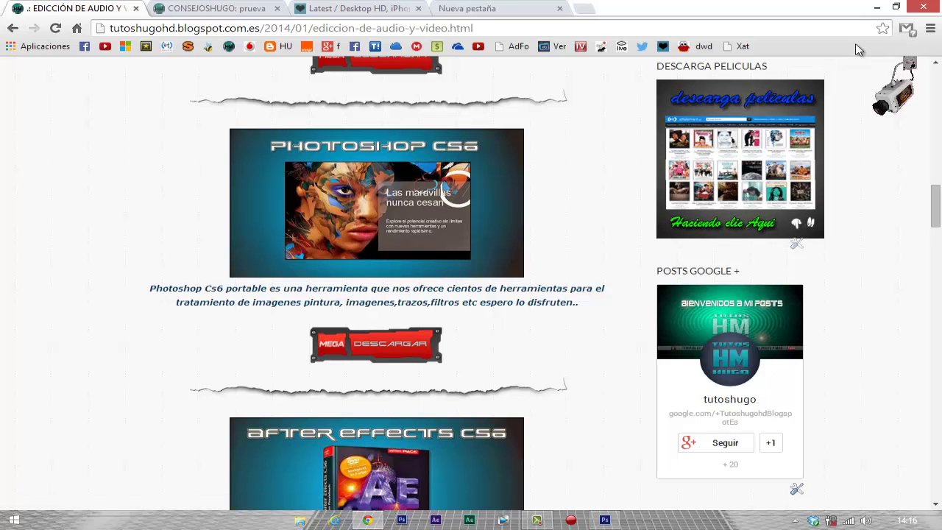
Switch to Photoshop and create a new 1280 × 720 pixel document with white (Blanco) background contents.
click(876, 8)
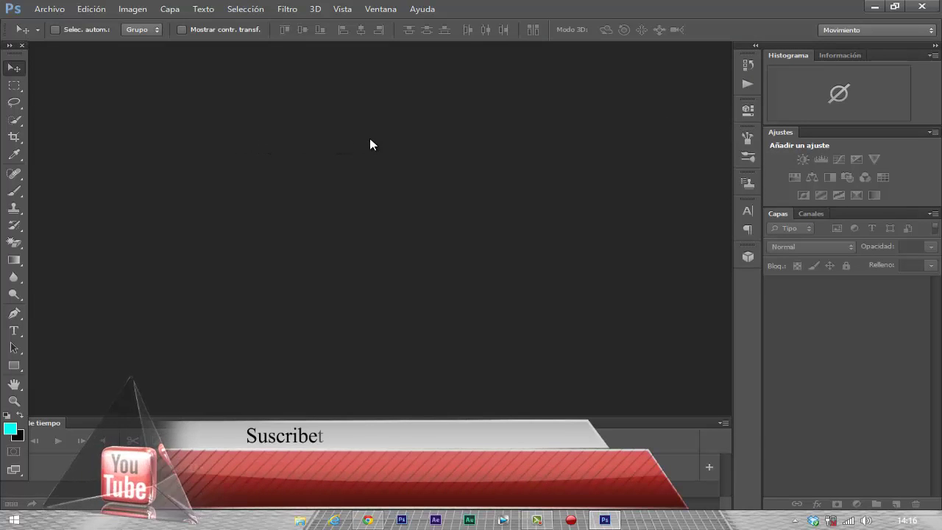
click(48, 10)
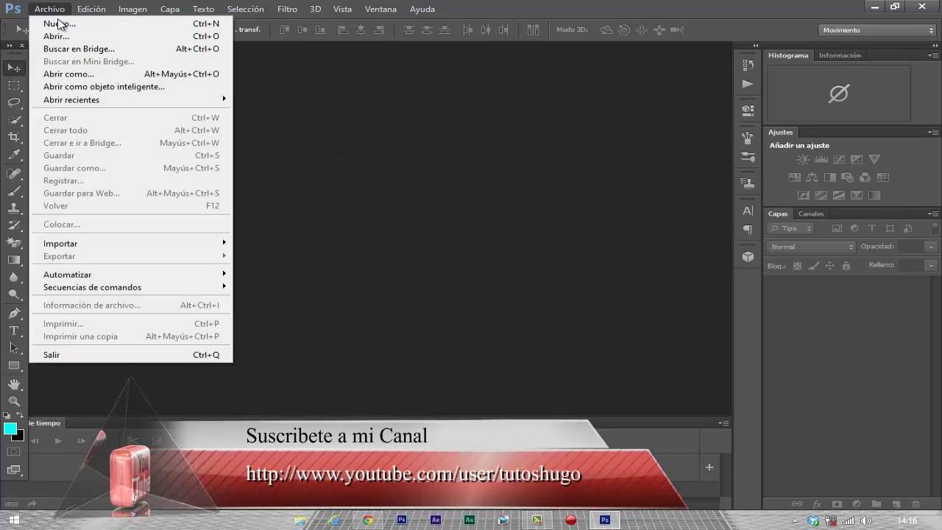
click(57, 23)
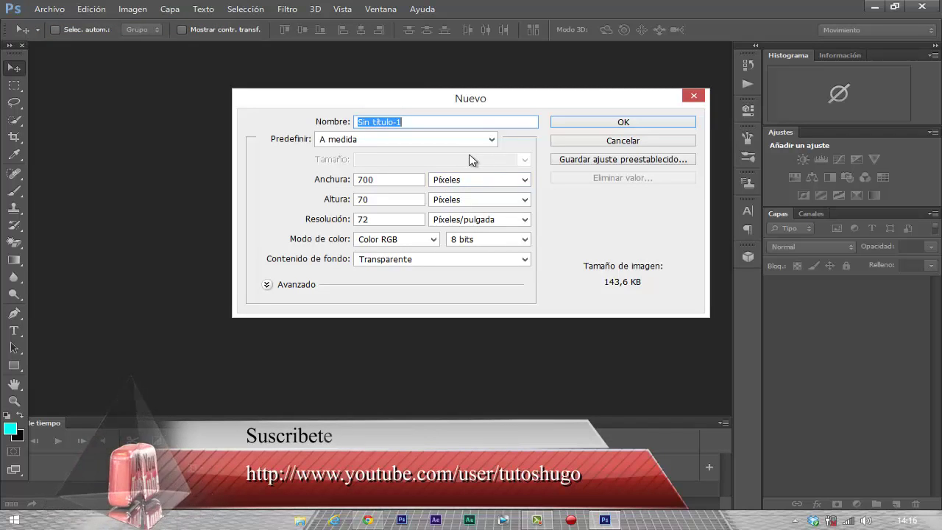
double_click(387, 180)
key(BackSpace)
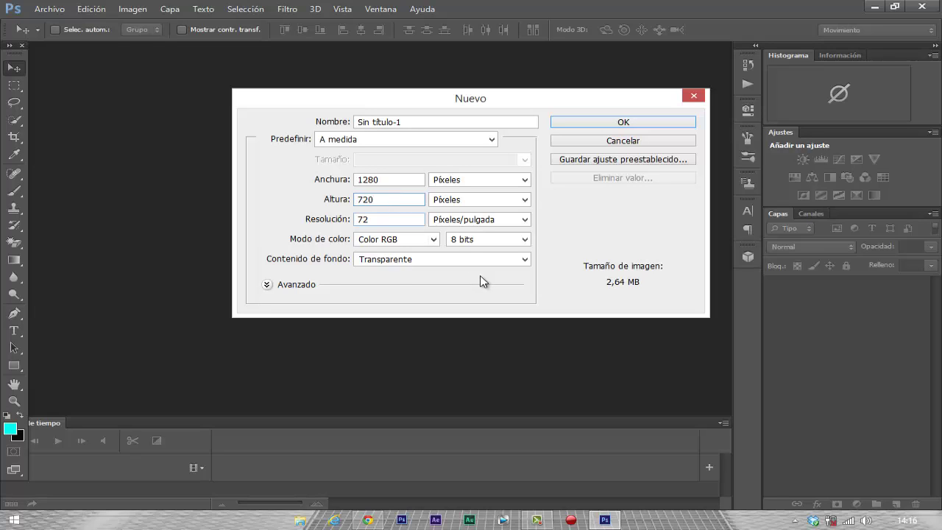
click(525, 261)
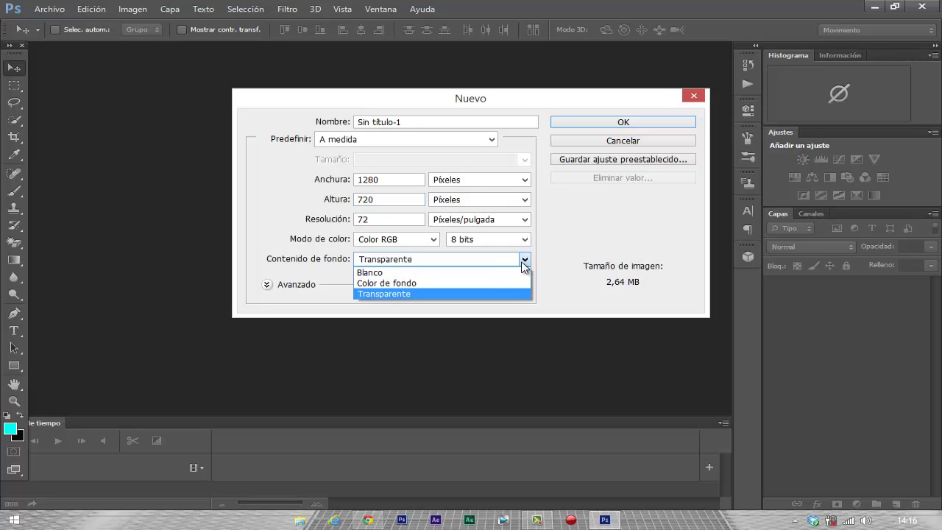
click(468, 274)
click(596, 124)
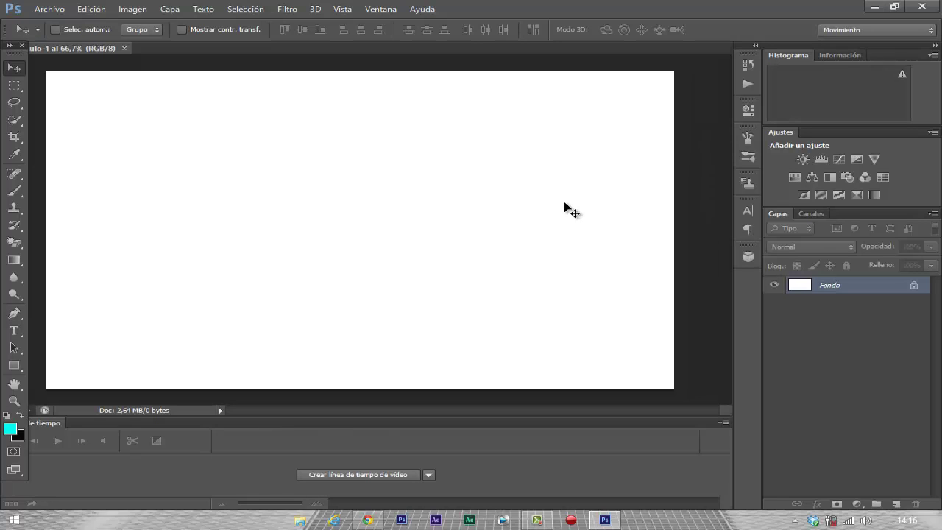
Convert the locked Fondo background into a regular layer, keeping the default layer options.
double_click(862, 288)
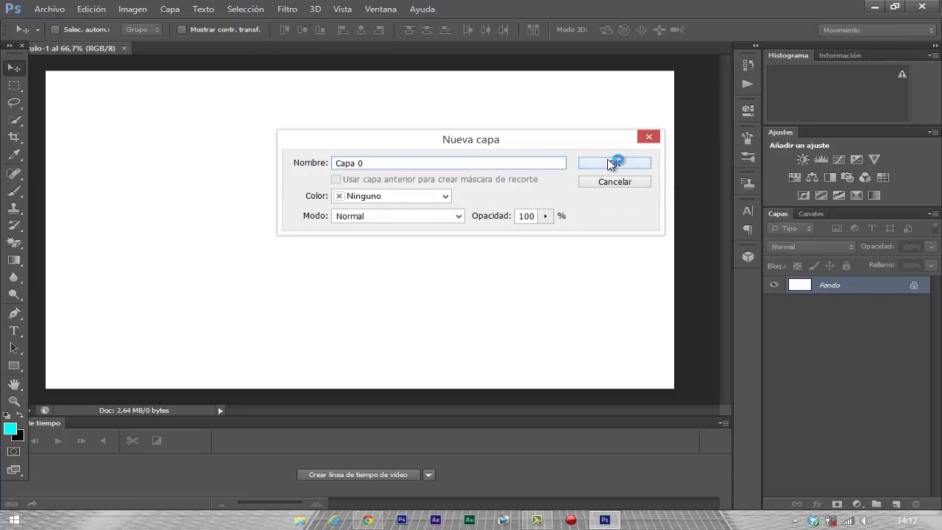
click(611, 163)
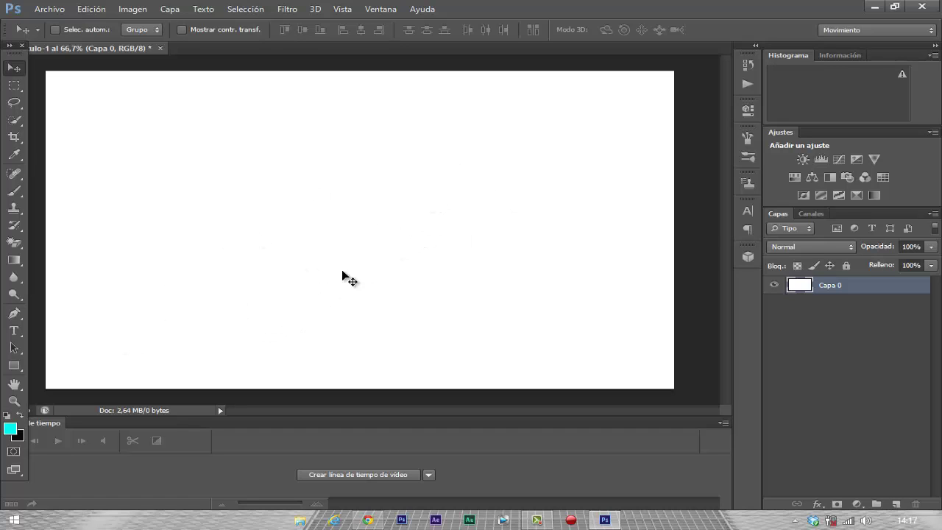
Set the foreground colour to a dark teal (#159a95) and keep the background colour near-black (#060606).
click(11, 429)
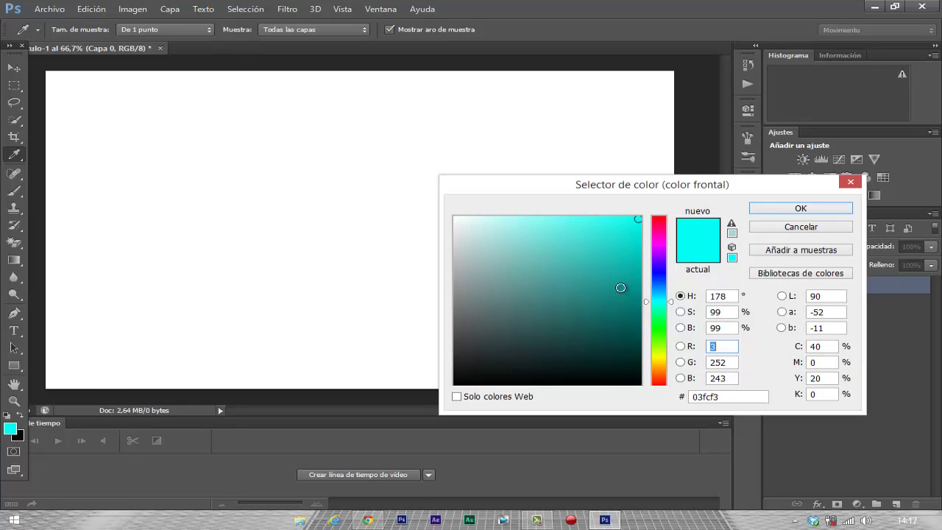
click(634, 279)
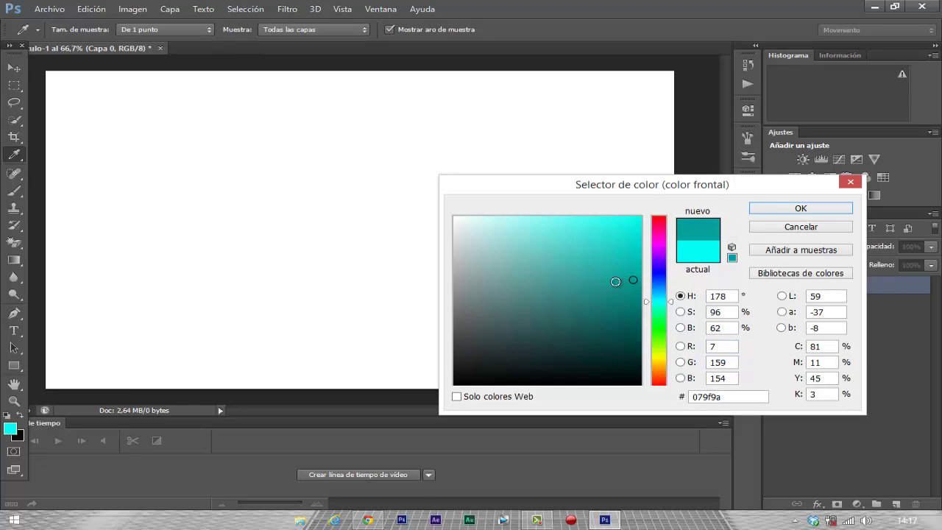
click(615, 281)
click(774, 210)
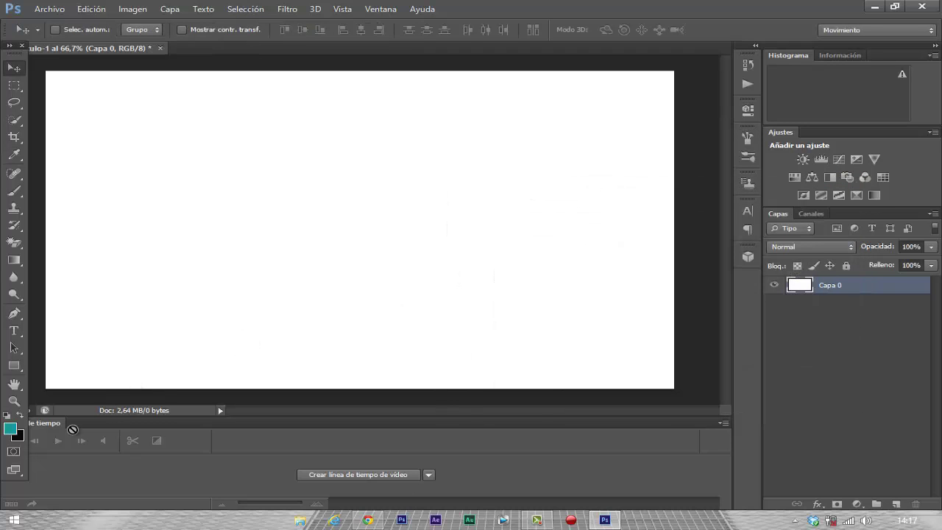
click(18, 438)
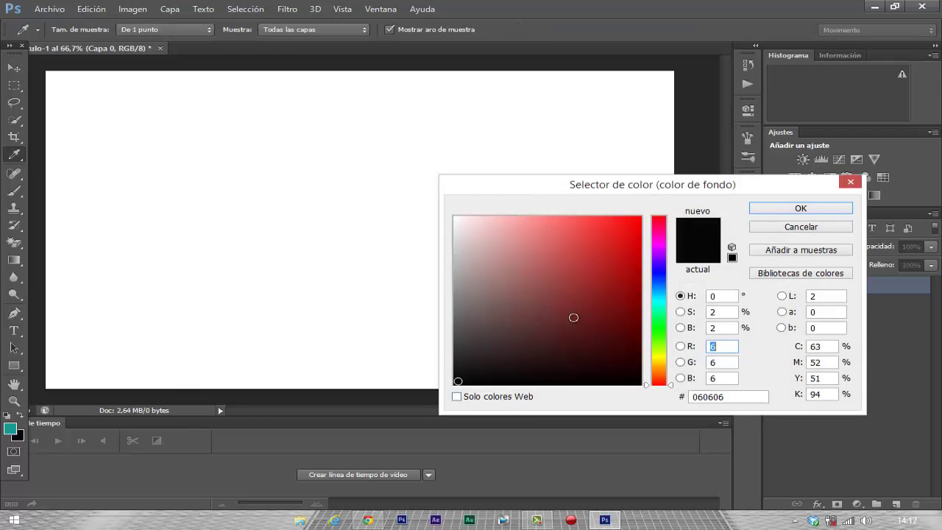
click(771, 208)
key(v)
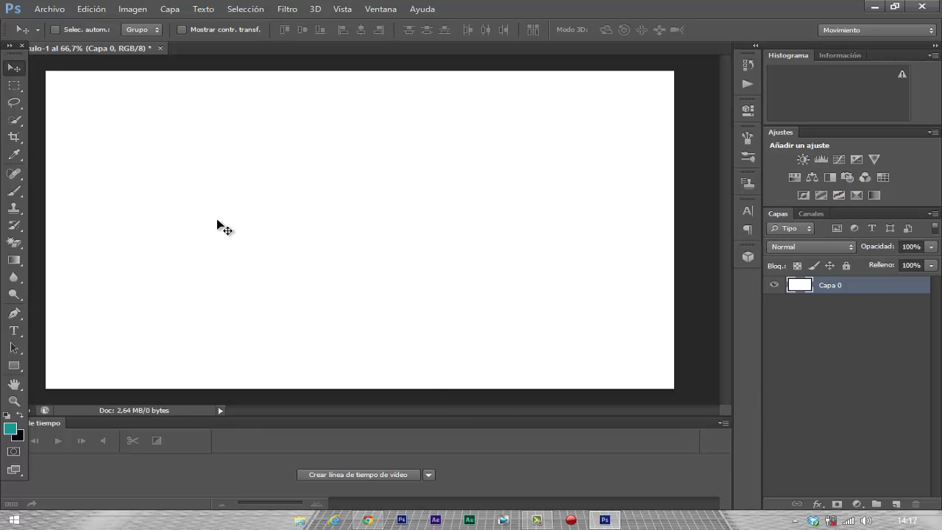
Fill the layer with a radial teal-to-black gradient, running horizontally from the canvas centre to just beyond its right edge.
click(14, 261)
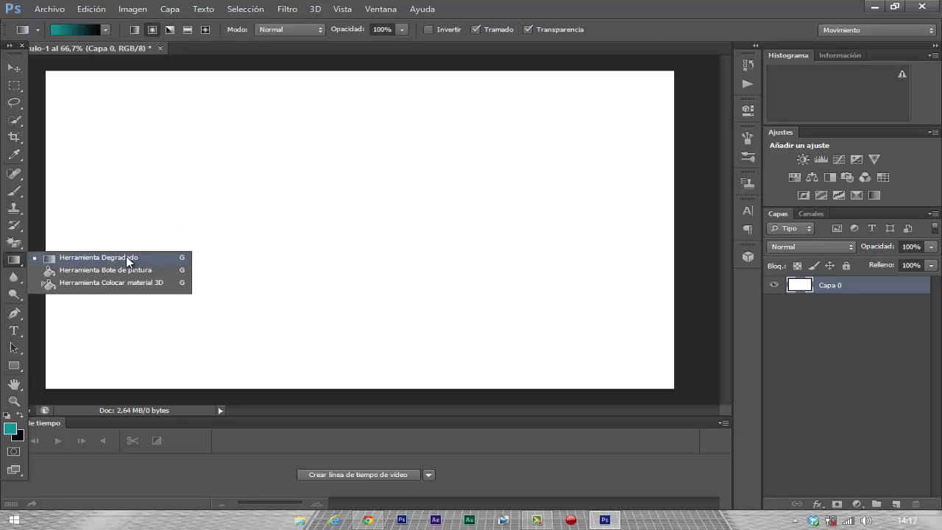
click(115, 263)
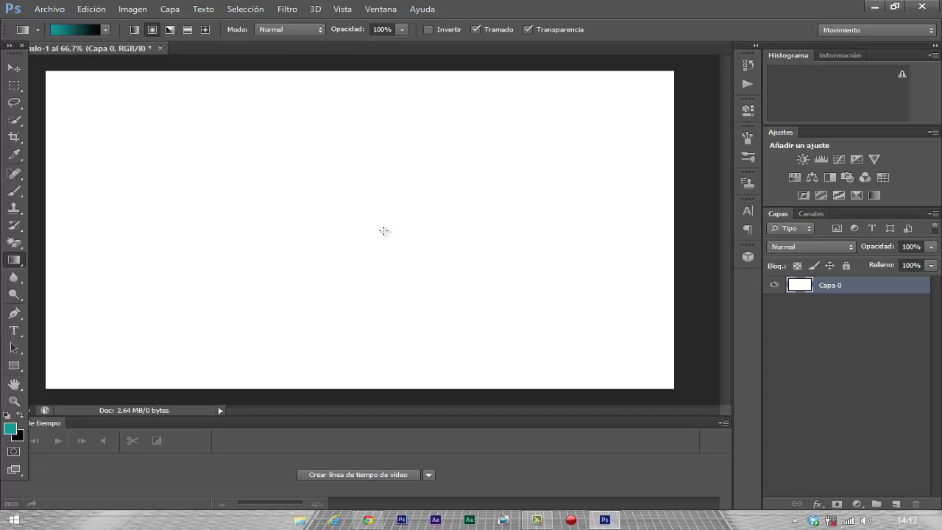
drag(328, 231, 704, 231)
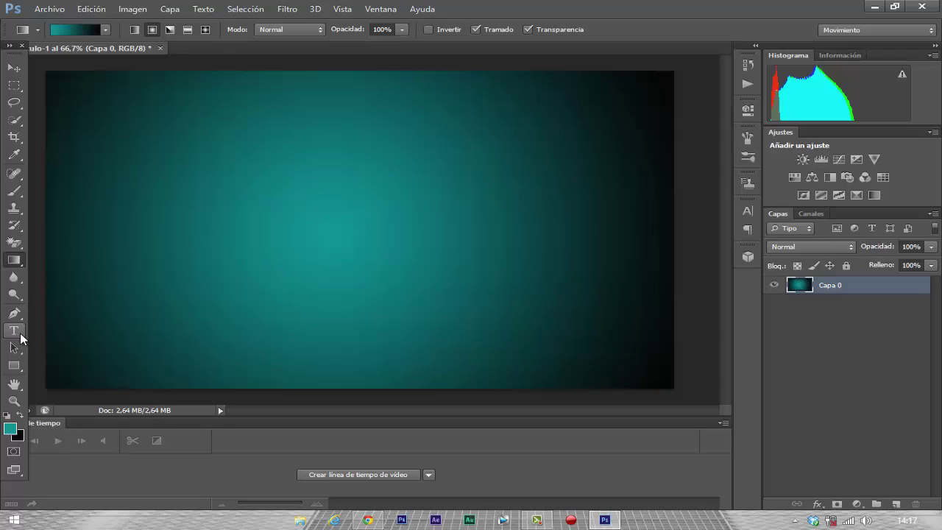
Activate the Horizontal Type tool and set its text colour to white.
click(17, 335)
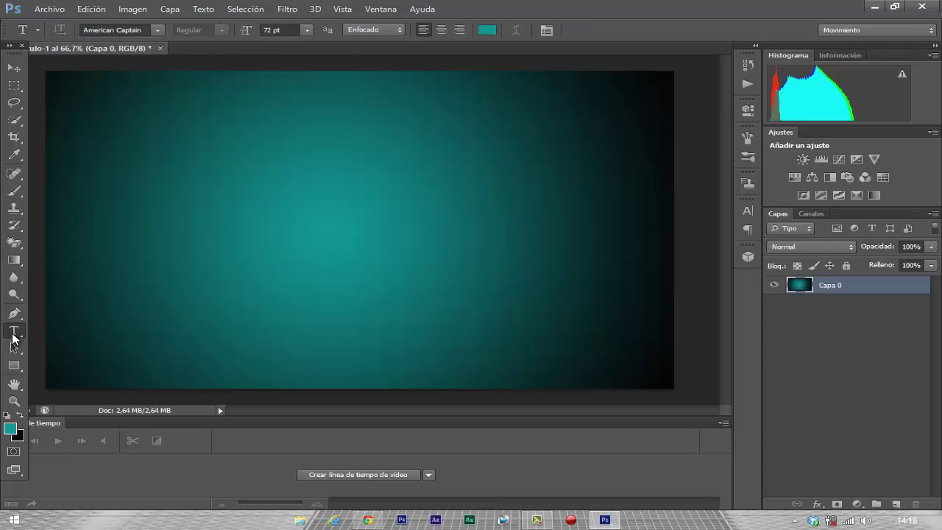
click(486, 30)
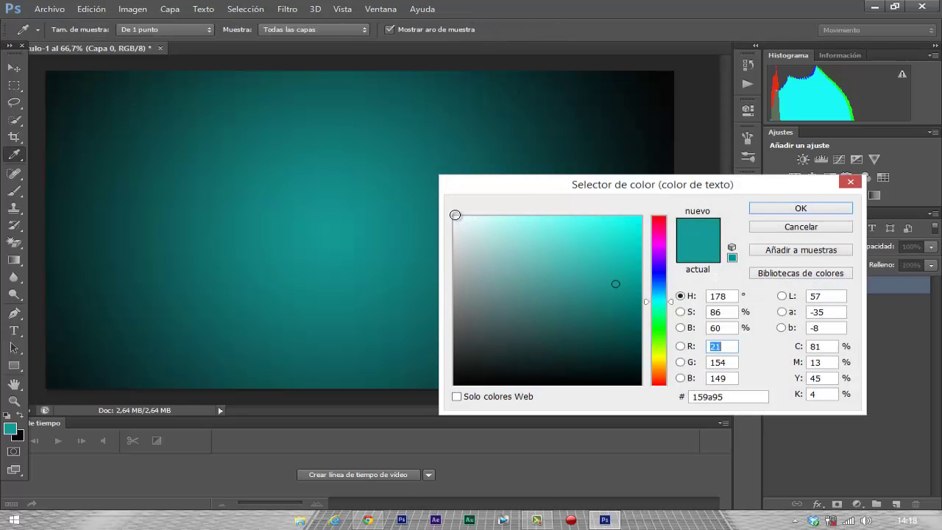
click(455, 215)
click(801, 208)
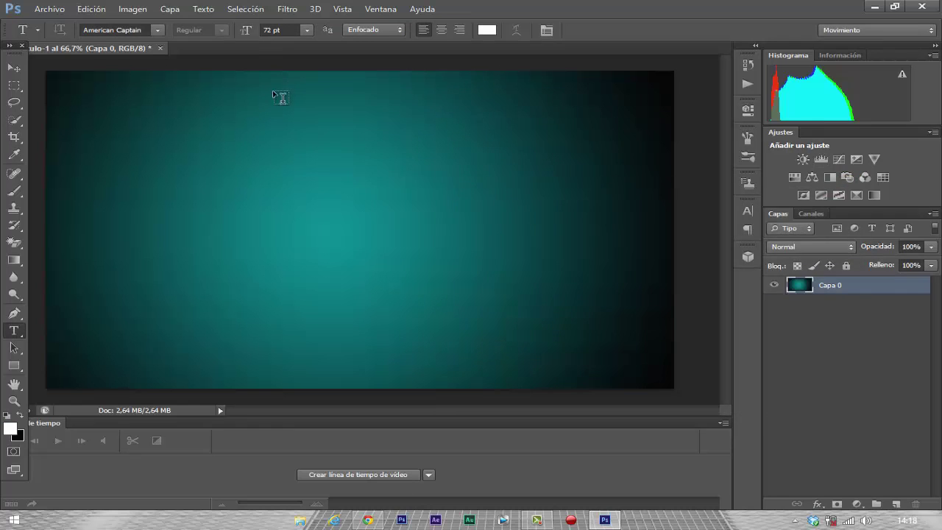
Add the title WALLPAPER COCHES HD in 72 pt American Captain and position it roughly centred near the canvas's upper edge.
click(259, 96)
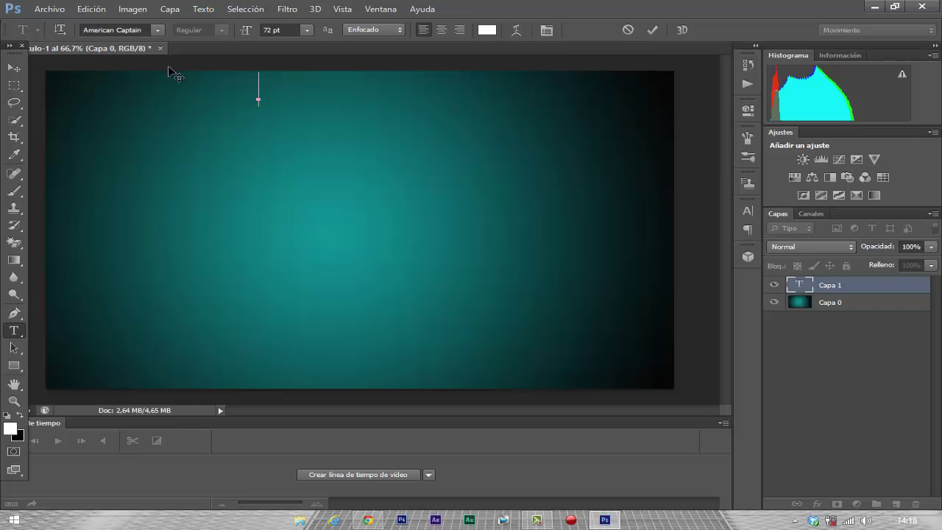
click(157, 30)
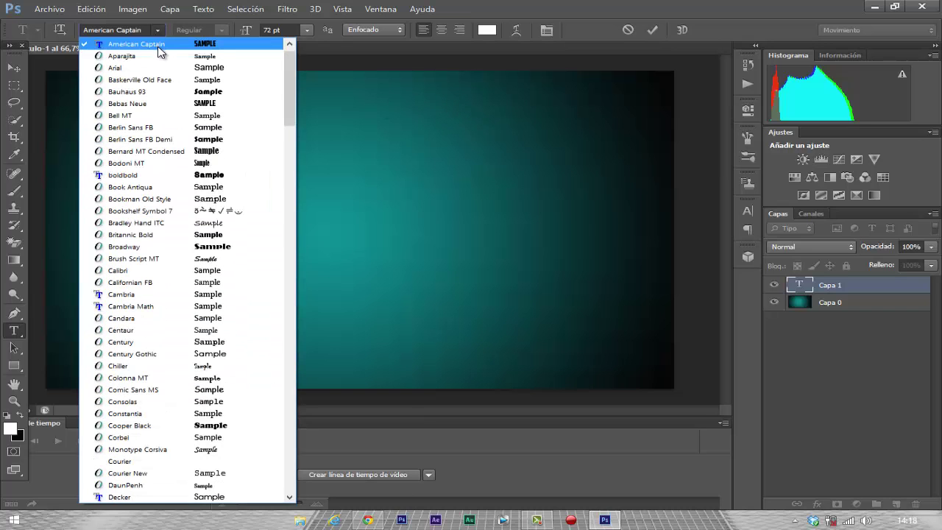
click(177, 47)
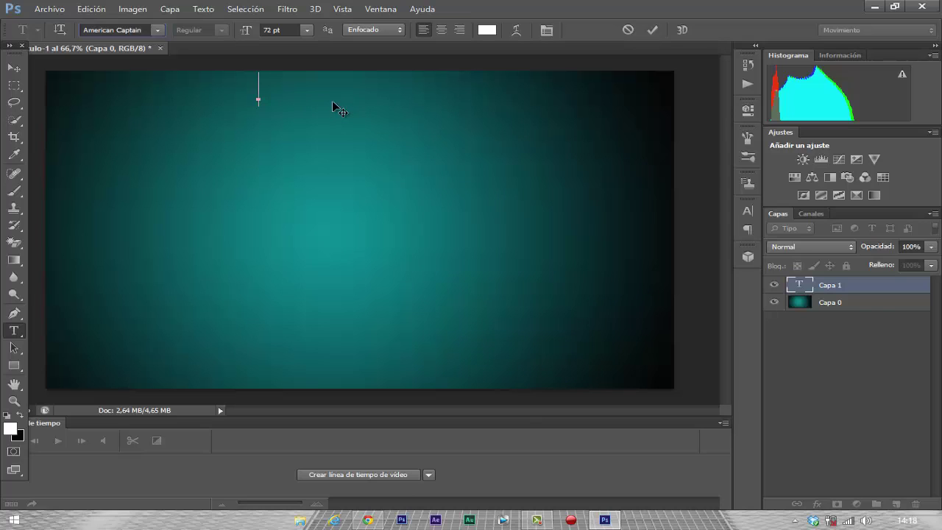
text(WA )
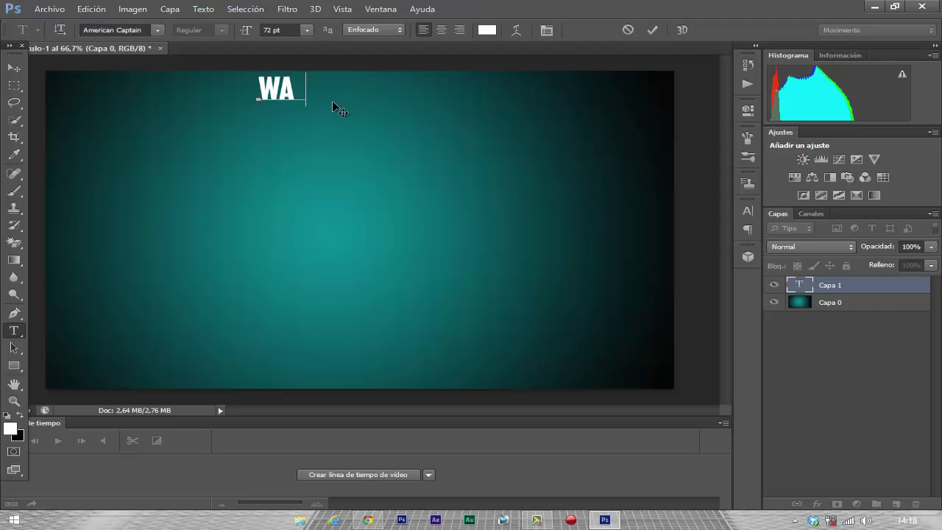
text(LLPAPER )
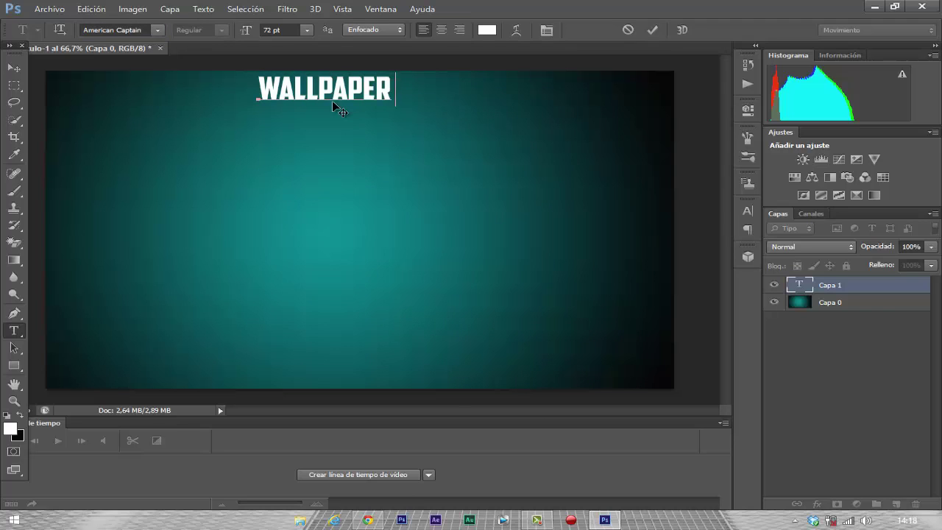
text(COC)
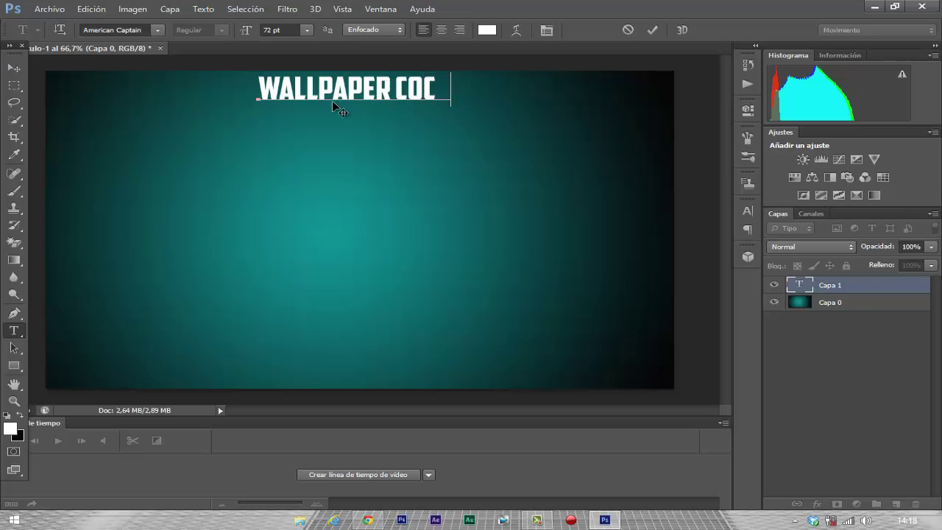
text(HES)
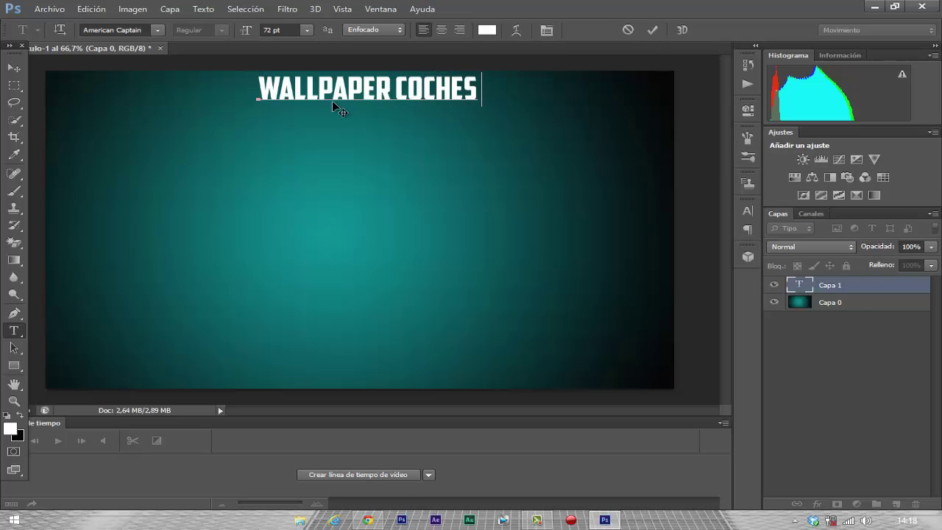
text( HD)
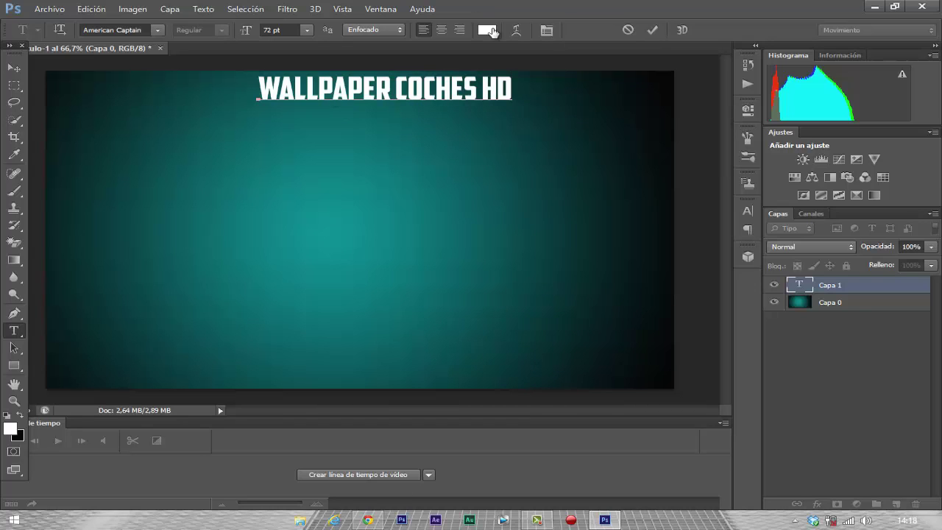
click(652, 30)
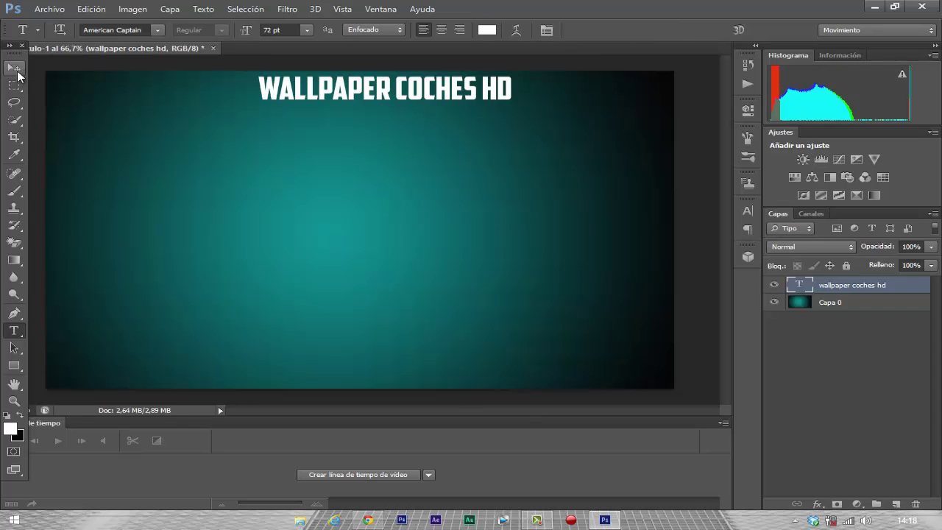
click(15, 71)
drag(367, 95, 324, 111)
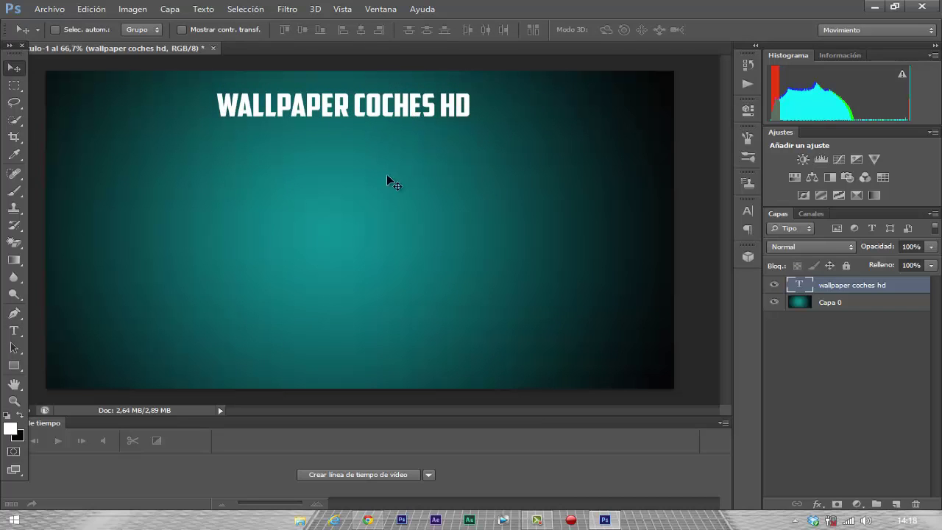
Open the title layer's blending options and enable the drop shadow (Sombra paralela) and stroke (Trazo) effects.
right_click(867, 285)
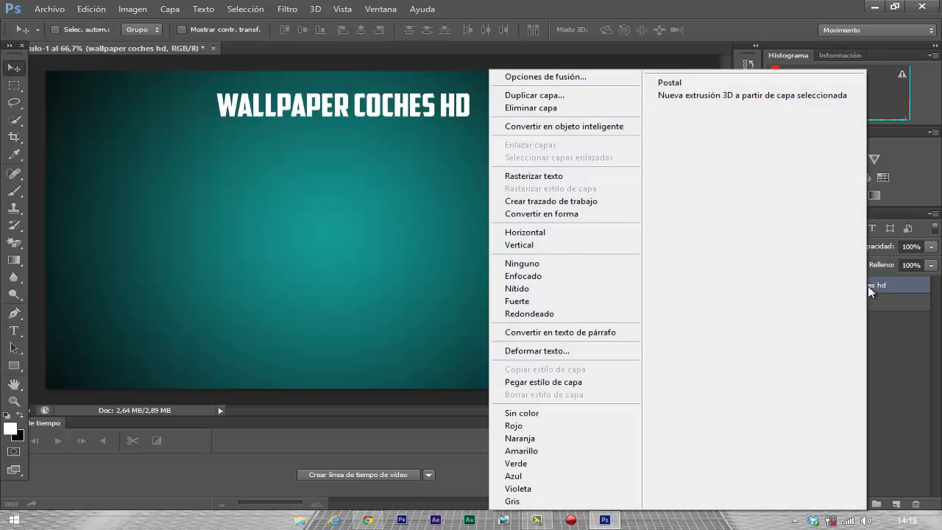
click(580, 76)
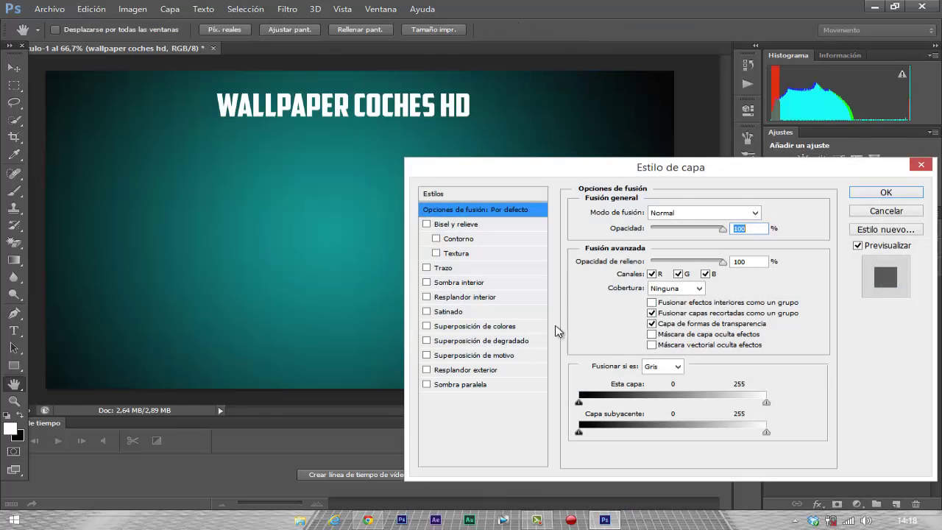
click(427, 385)
click(427, 268)
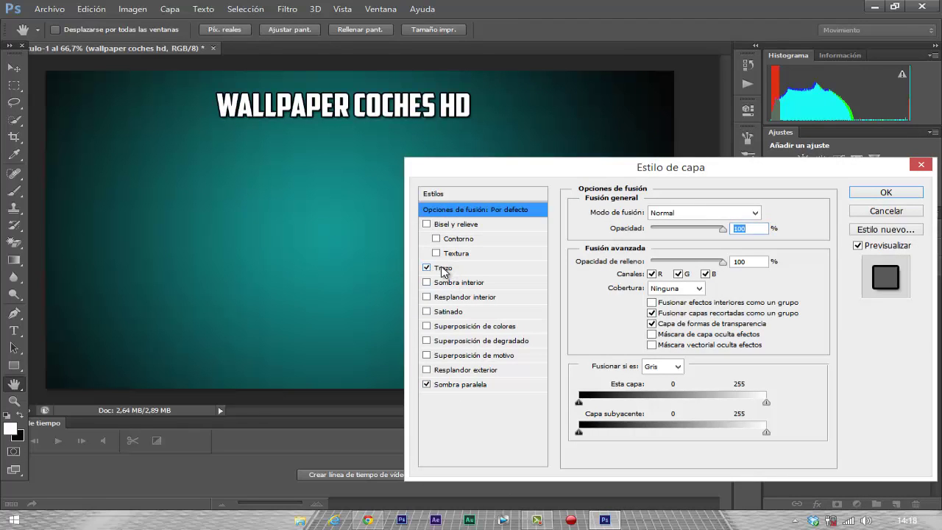
Set the title's stroke to bright green (#02ff20) with a size of 1 px and apply the layer style.
click(444, 269)
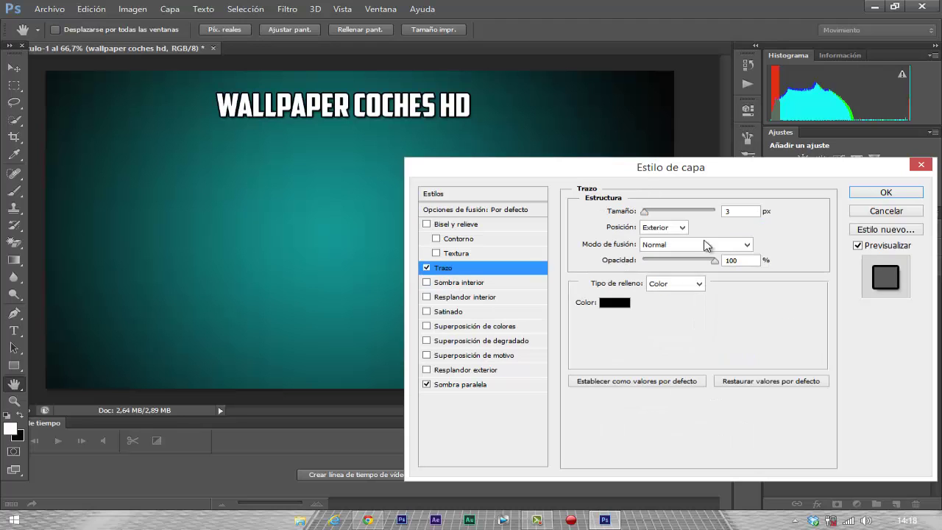
click(616, 303)
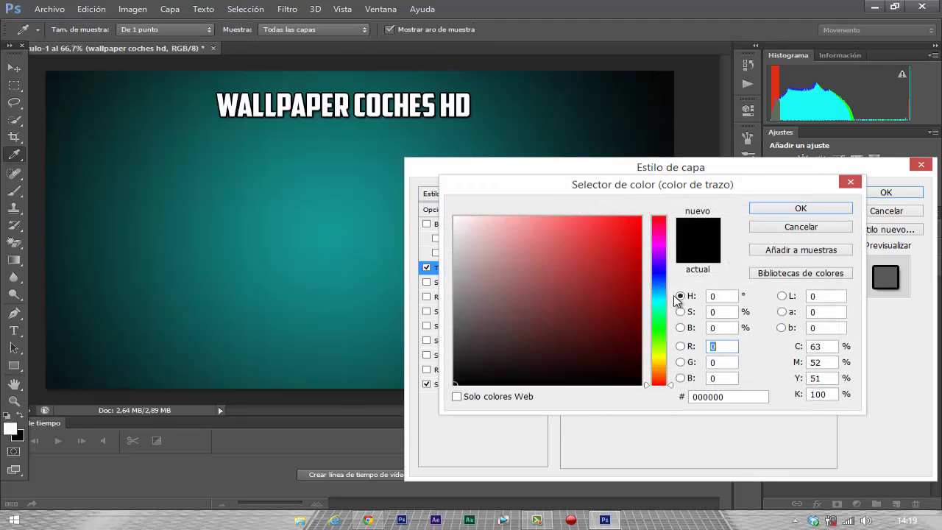
click(660, 325)
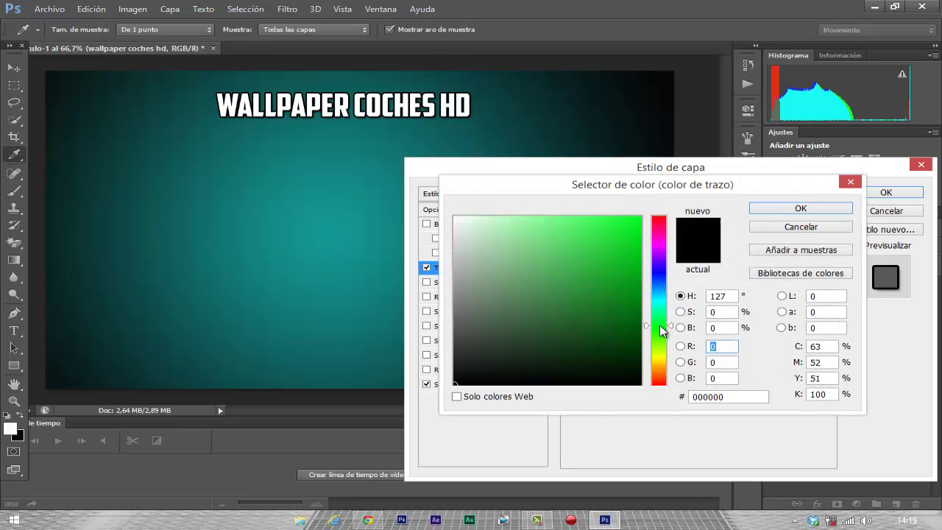
click(640, 216)
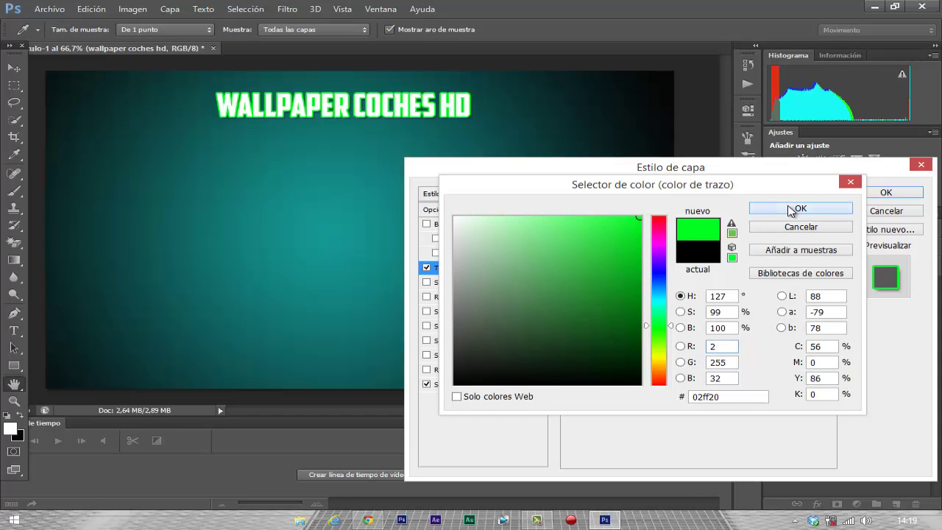
click(795, 209)
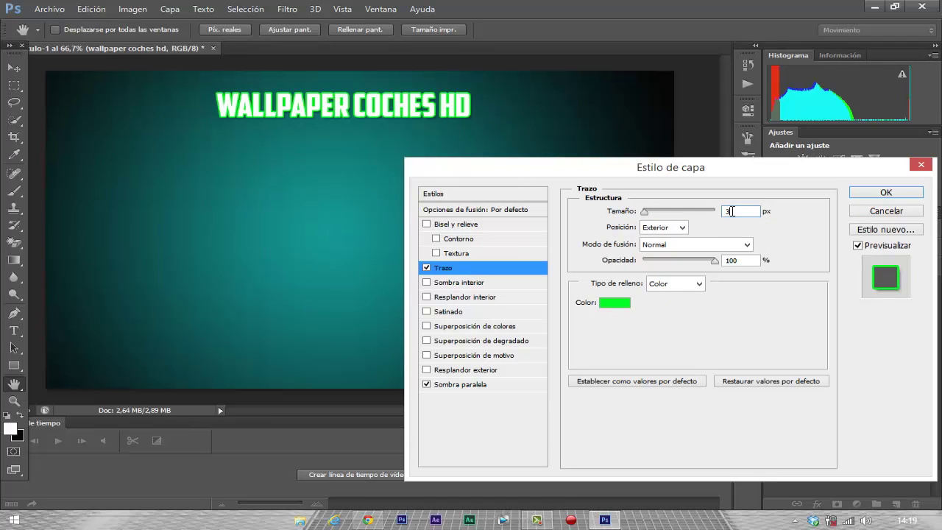
text(1)
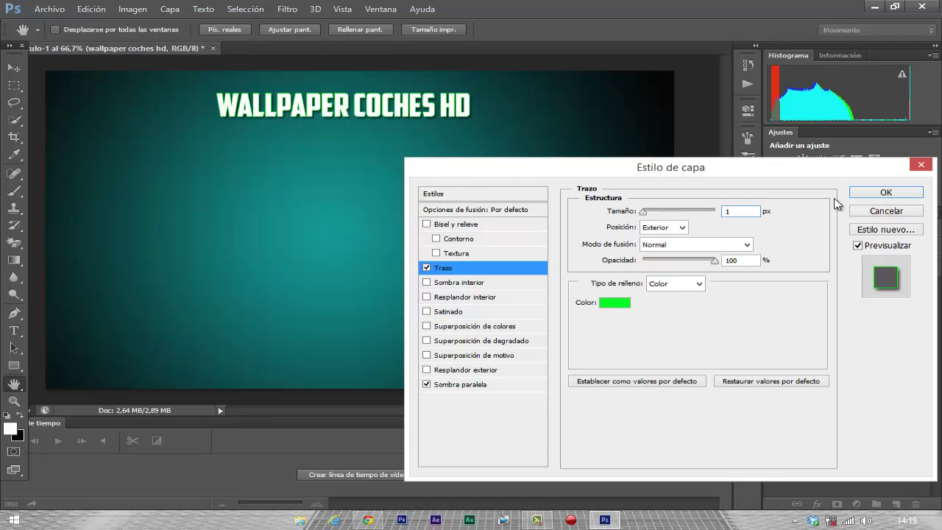
click(879, 191)
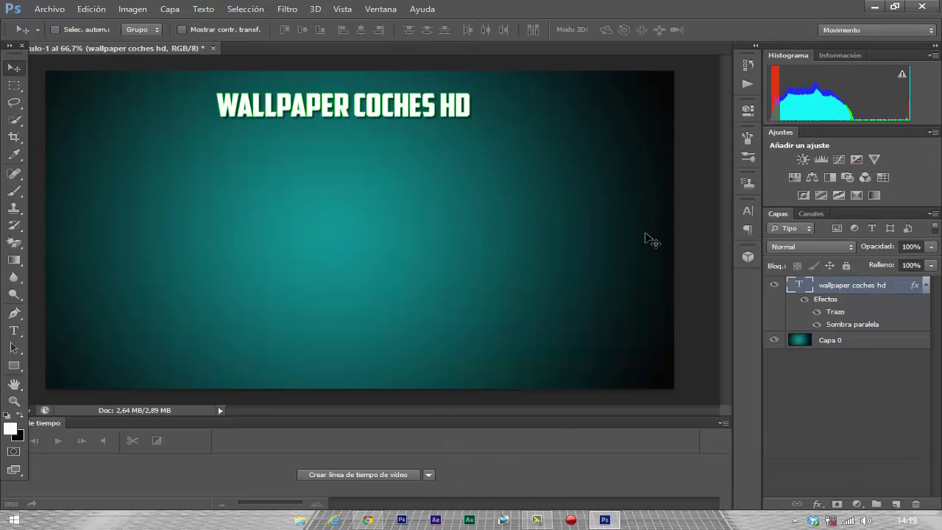
Switch to Chrome and look through the wallpapers and category list on good-wallpapers.com, then close that page and minimise the browser.
click(875, 7)
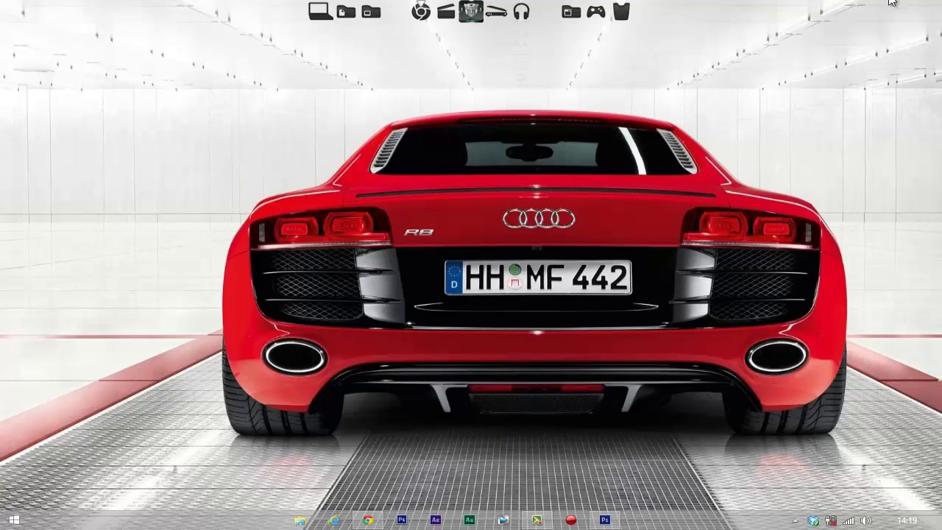
mouse_move(377, 518)
click(419, 472)
click(342, 12)
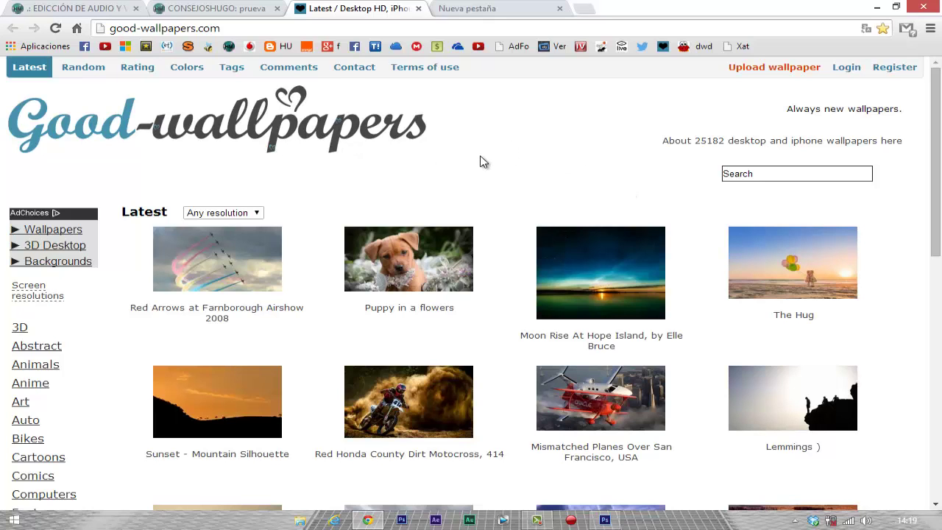
scroll(483, 162, down, 1)
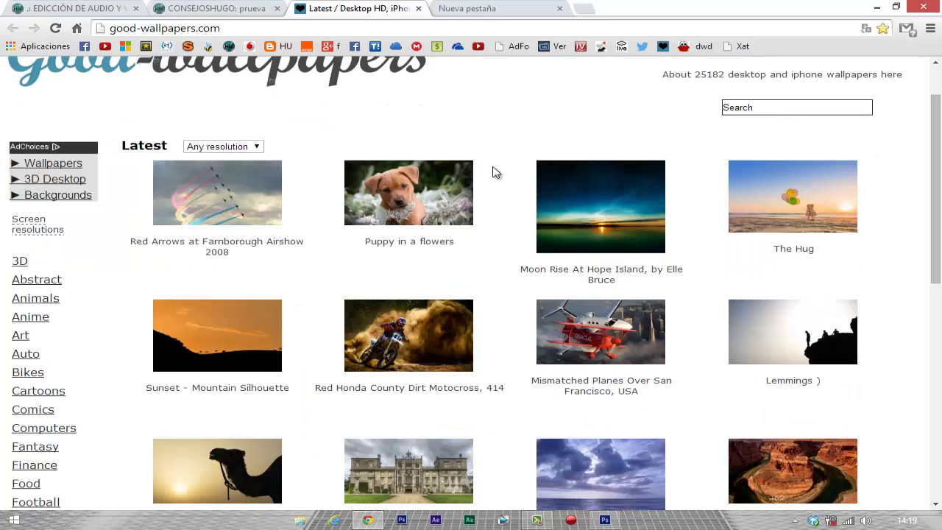
scroll(560, 236, down, 4)
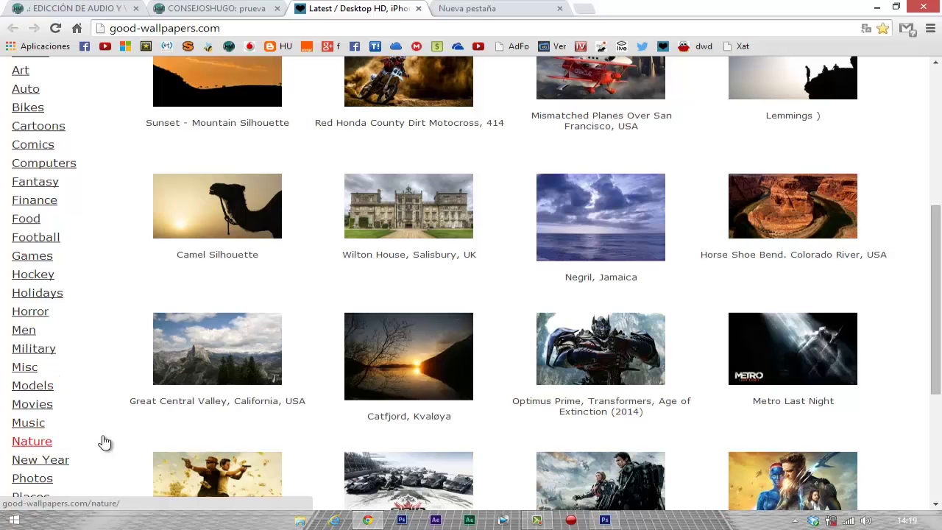
scroll(104, 441, down, 2)
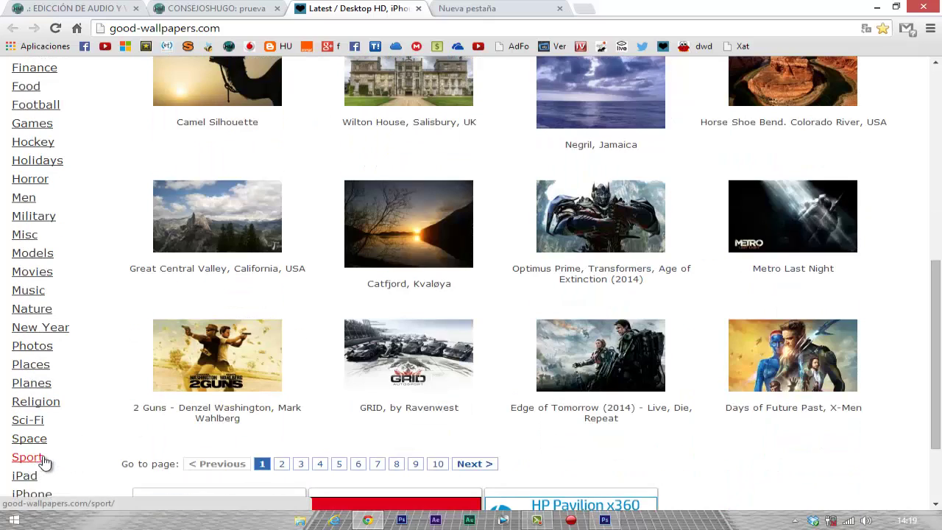
scroll(132, 407, up, 5)
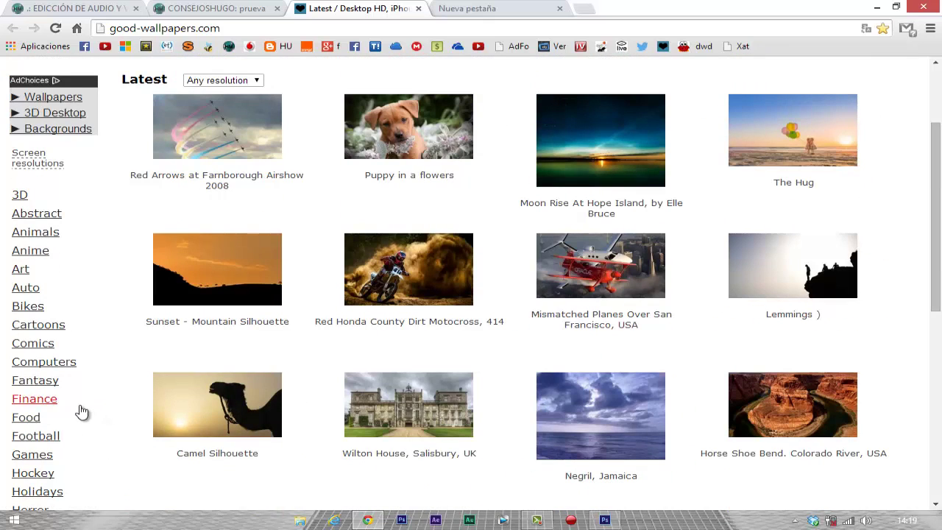
scroll(596, 307, up, 2)
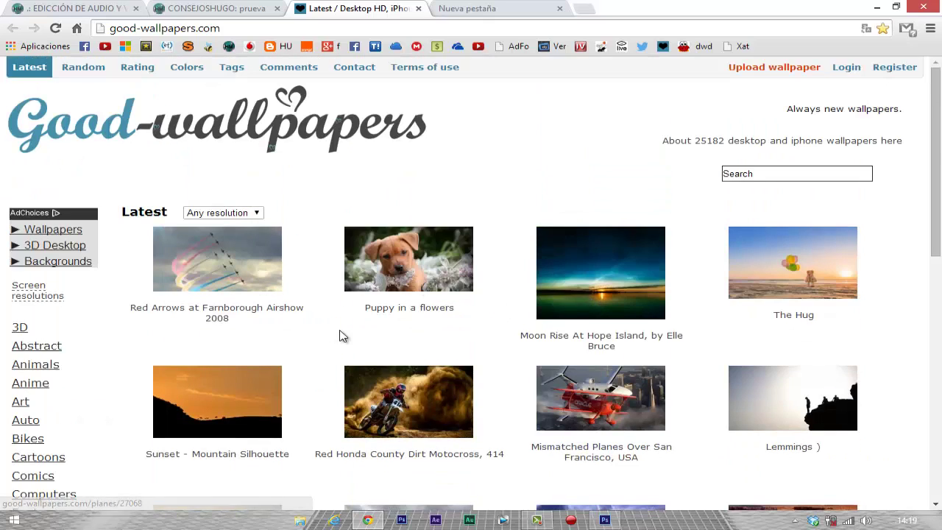
scroll(340, 335, down, 3)
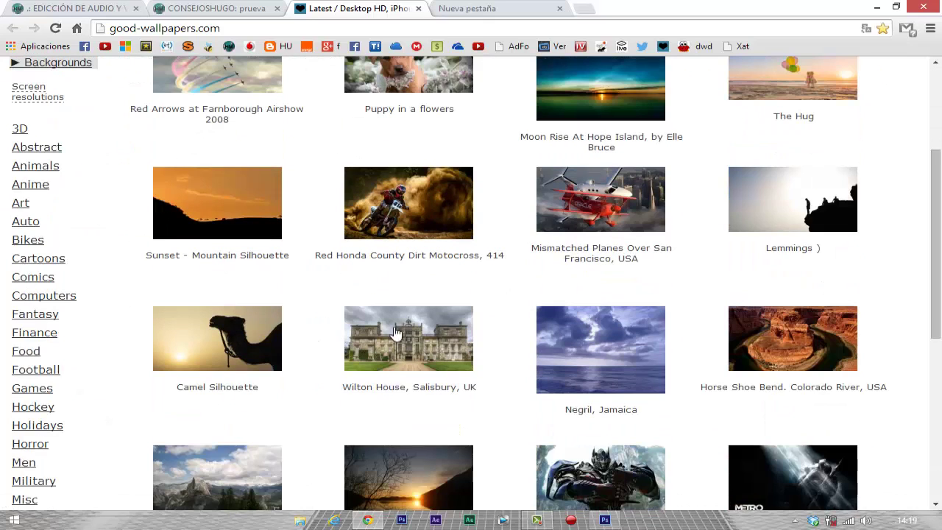
click(418, 8)
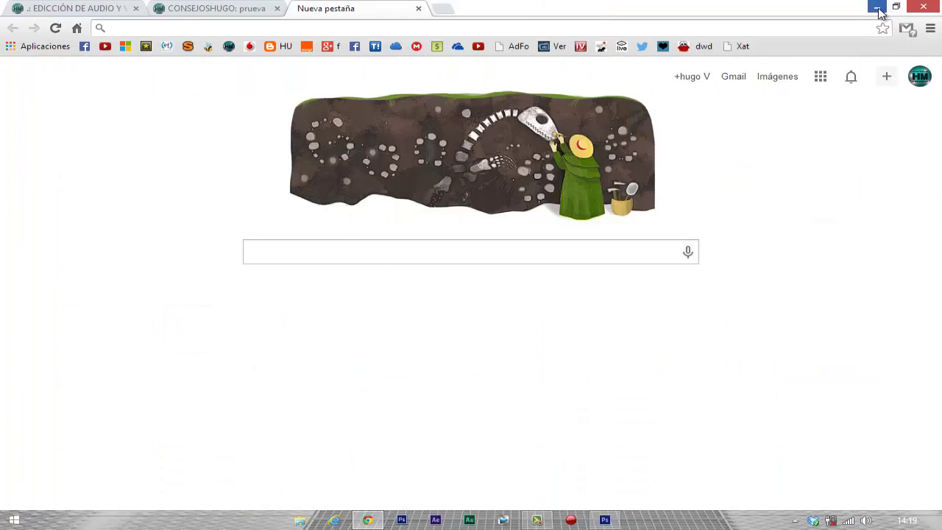
click(877, 8)
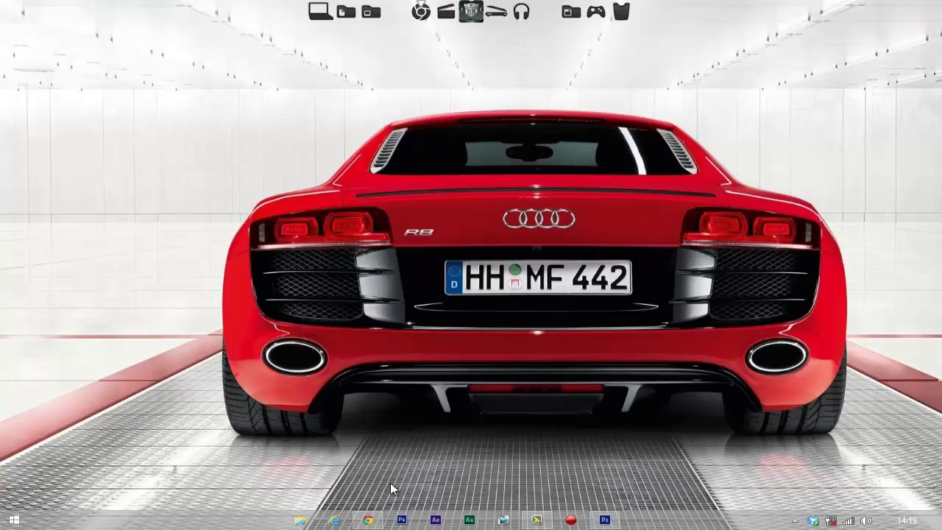
Return to Photoshop and open 13048.jpg, 14528.jpg and Audi V10 5.2 FSI Quattro.jpg from the desktop's wallpaper folder.
click(604, 520)
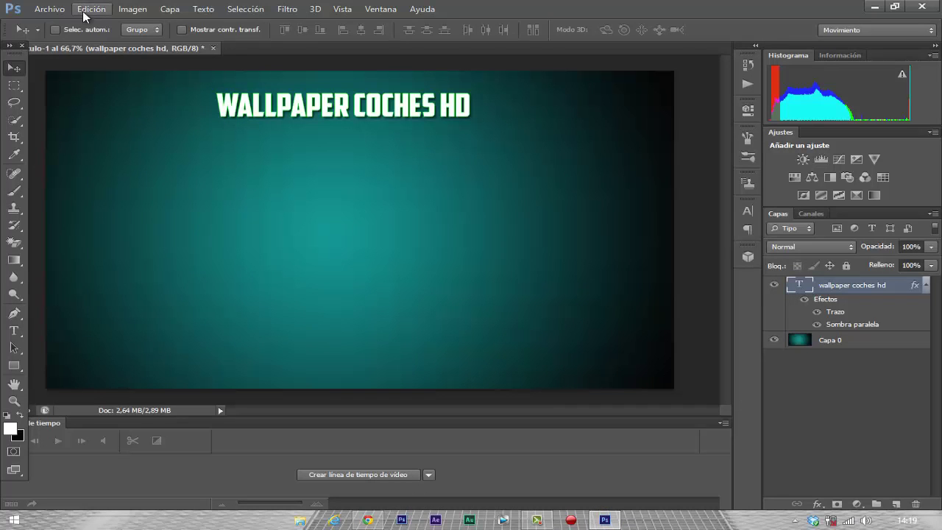
click(44, 10)
click(56, 36)
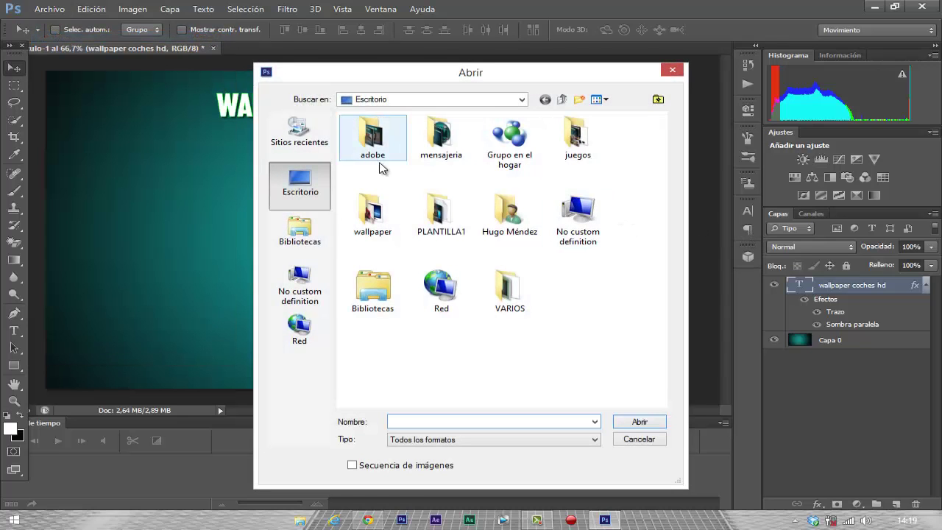
click(372, 214)
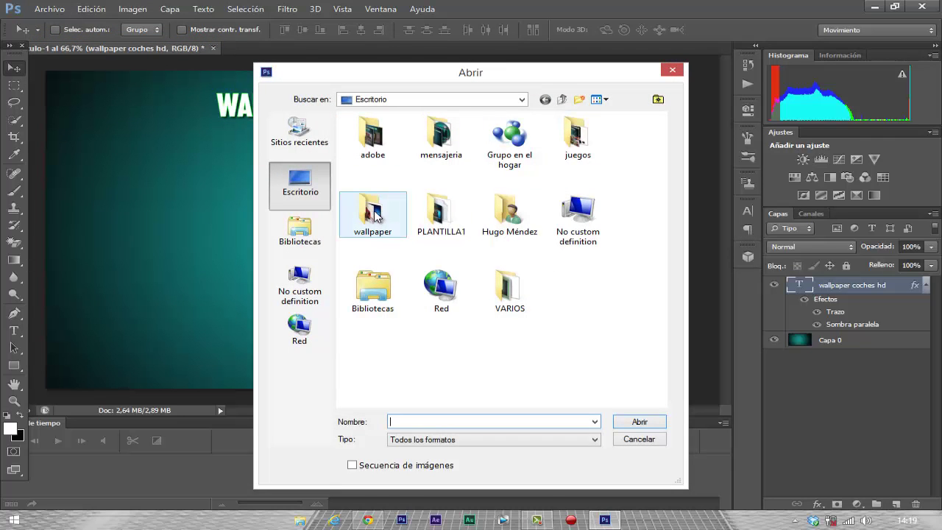
double_click(373, 214)
drag(372, 207, 539, 163)
click(639, 422)
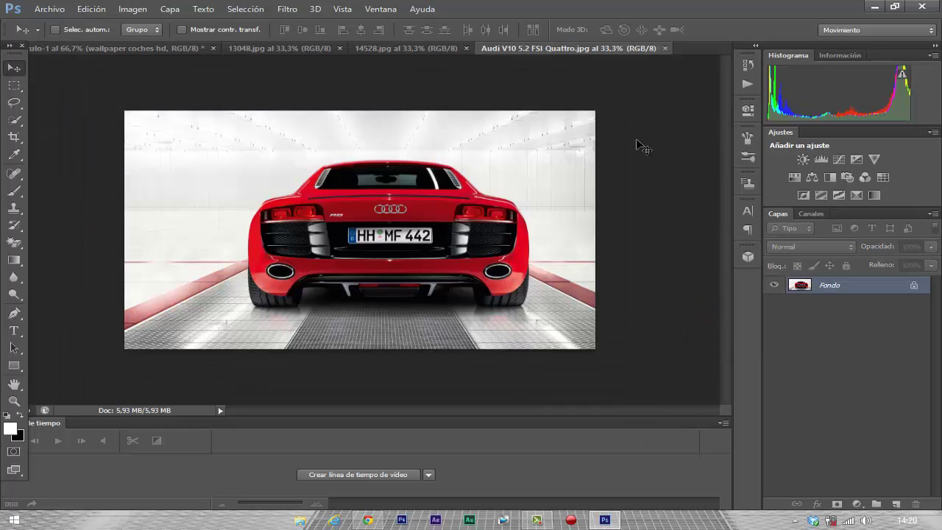
Convert the Audi image's background into the regular layer Capa 0 and copy it into the banner document.
double_click(859, 286)
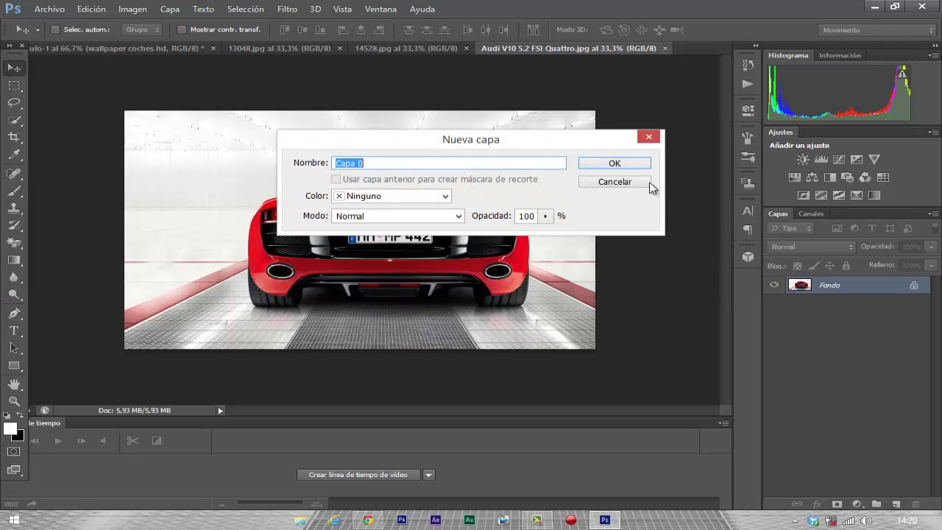
click(589, 163)
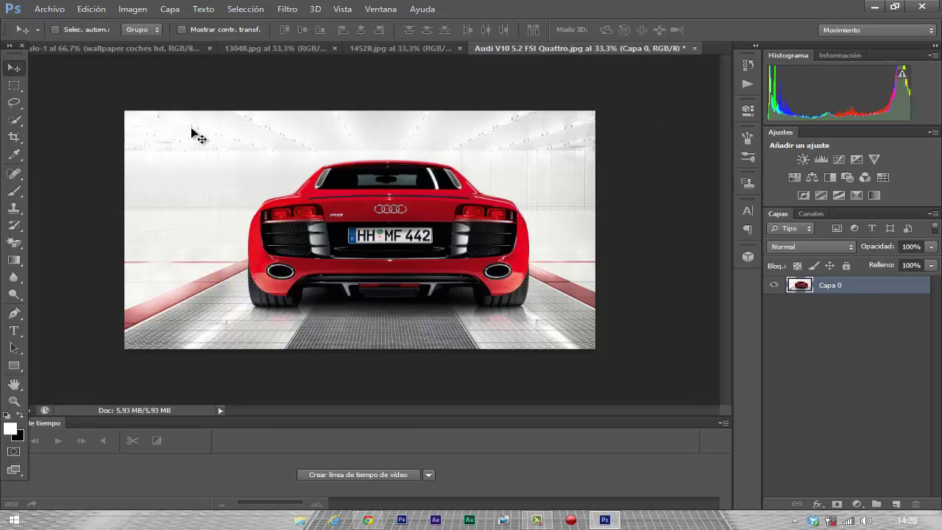
drag(168, 144, 236, 225)
Scale the Audi picture to about 19.5% width and 23% height and place it below the title near the canvas's left edge.
key(ctrl+t)
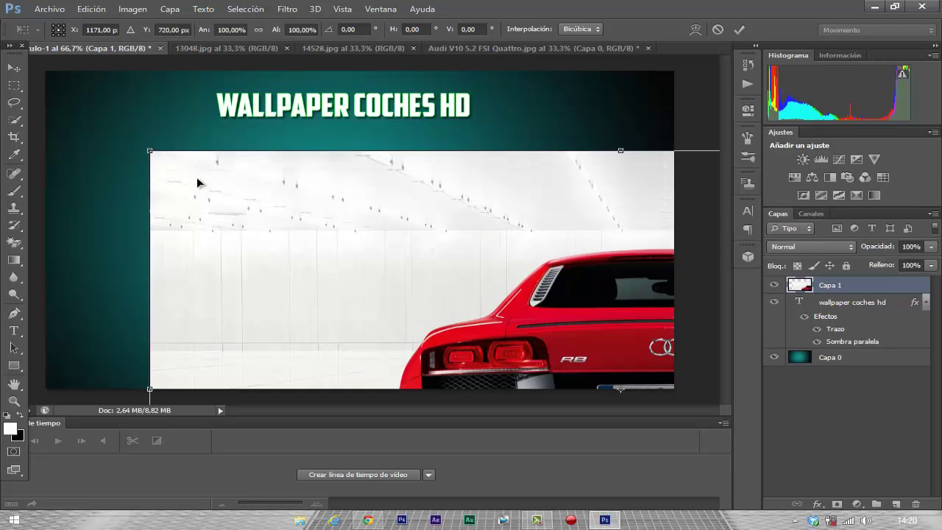
drag(151, 150, 358, 271)
drag(488, 322, 191, 212)
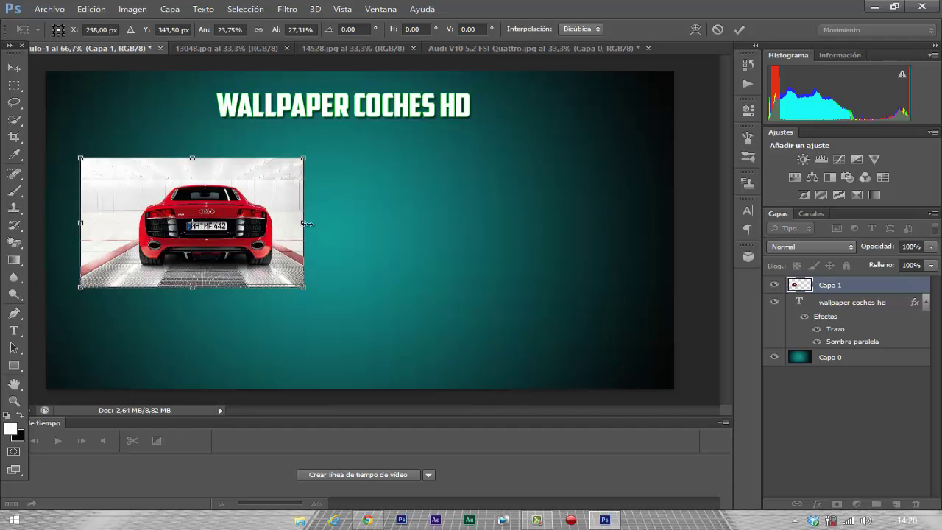
drag(288, 220, 270, 222)
drag(183, 287, 183, 272)
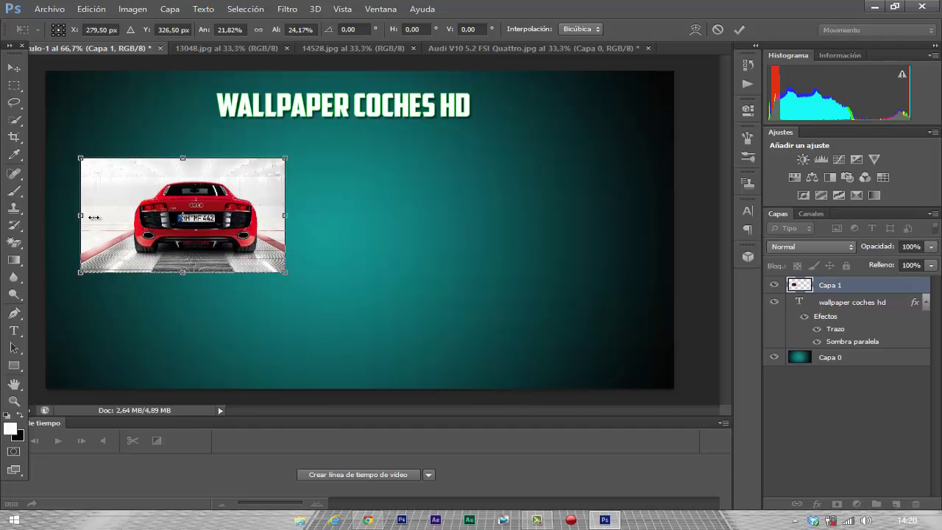
drag(93, 217, 114, 217)
drag(192, 158, 193, 164)
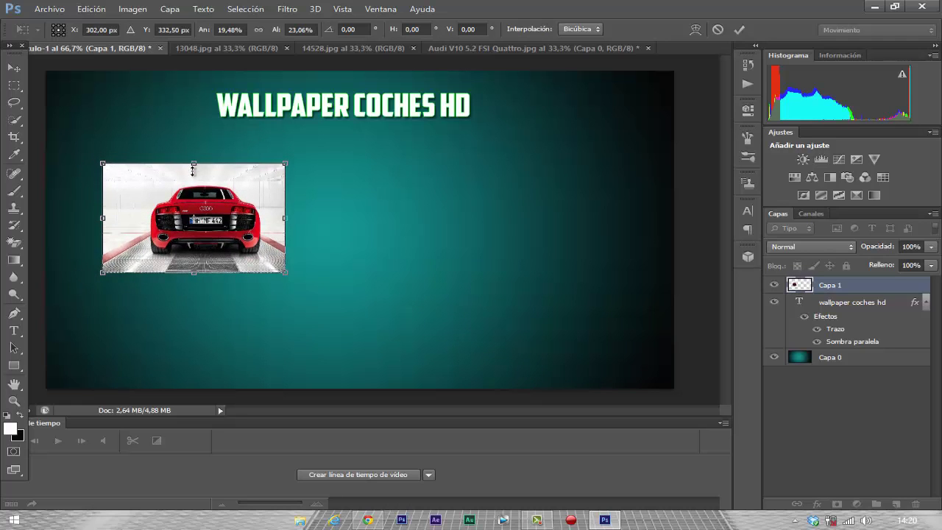
drag(206, 210, 177, 226)
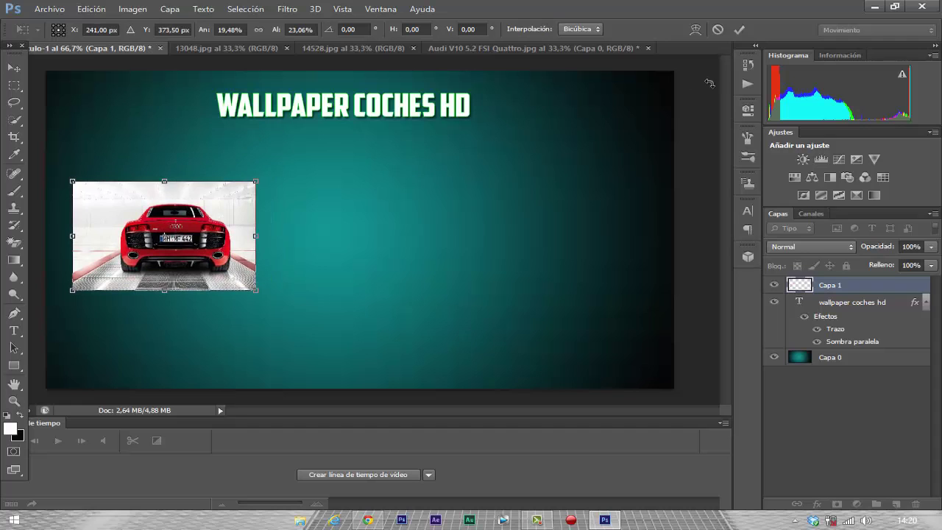
click(739, 30)
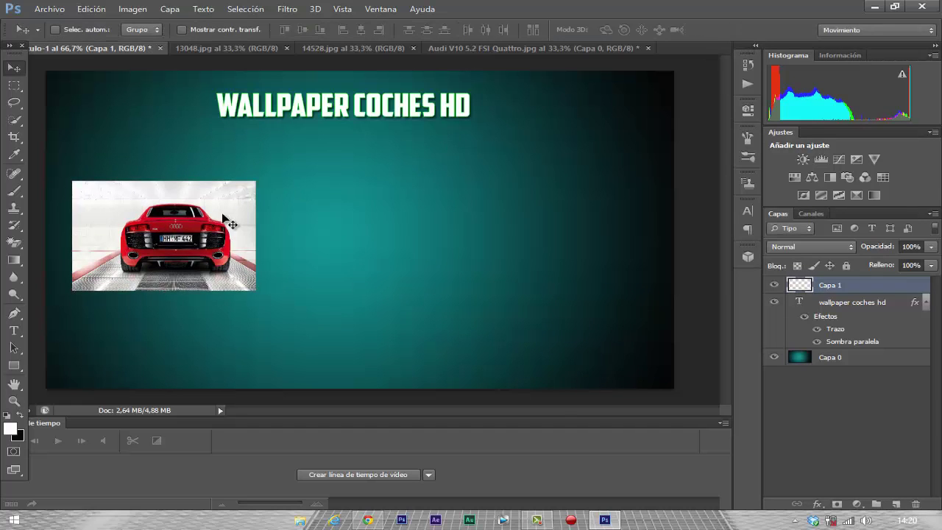
Close the Audi V10 5.2 FSI Quattro.jpg document without saving its changes.
click(589, 48)
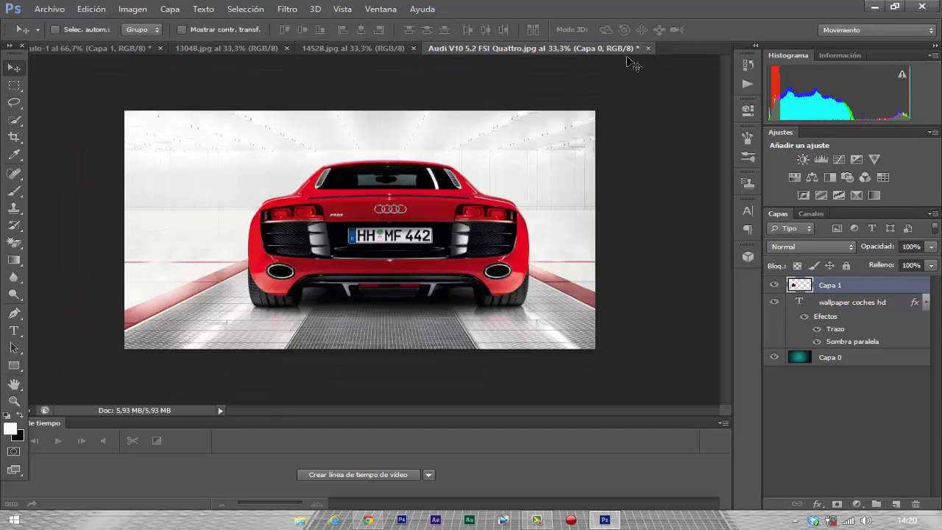
click(647, 47)
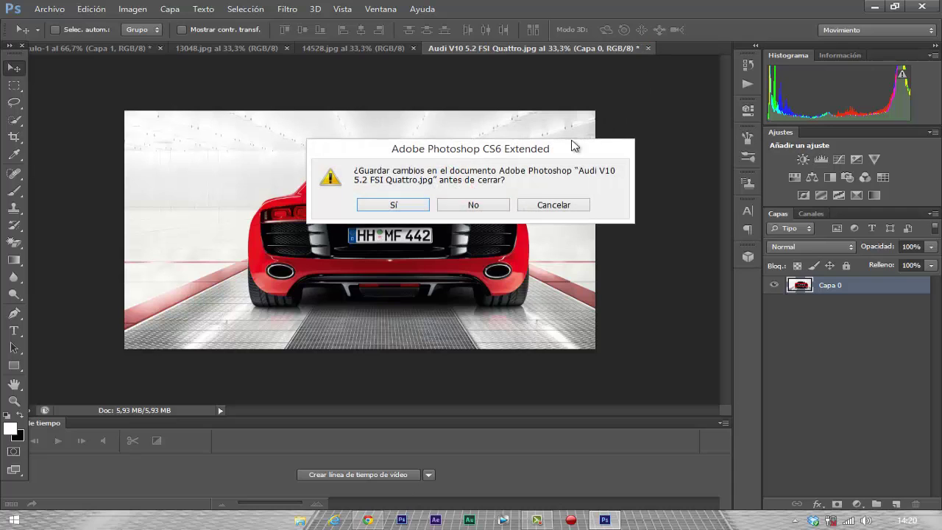
click(476, 206)
Unlock the Land Rover background in 14528.jpg, copy it into the banner and scale it down beside the Audi picture.
click(376, 49)
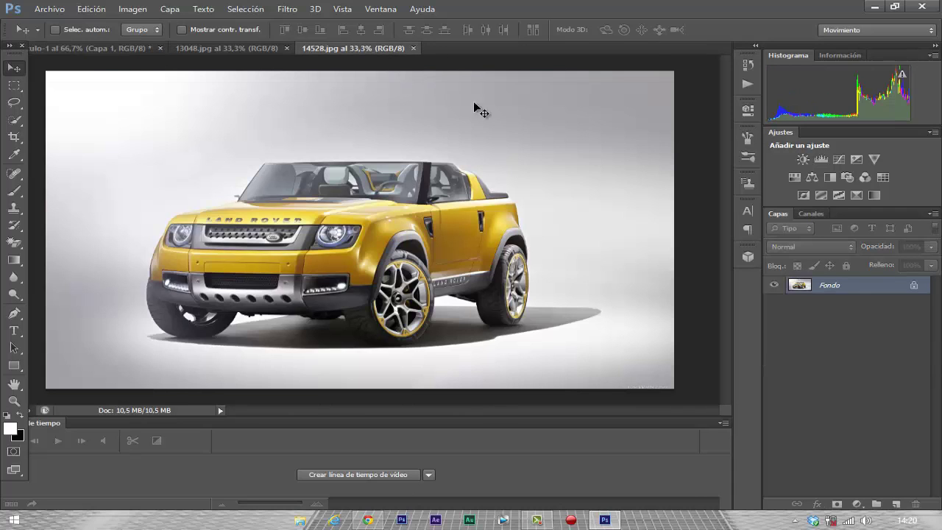
double_click(866, 291)
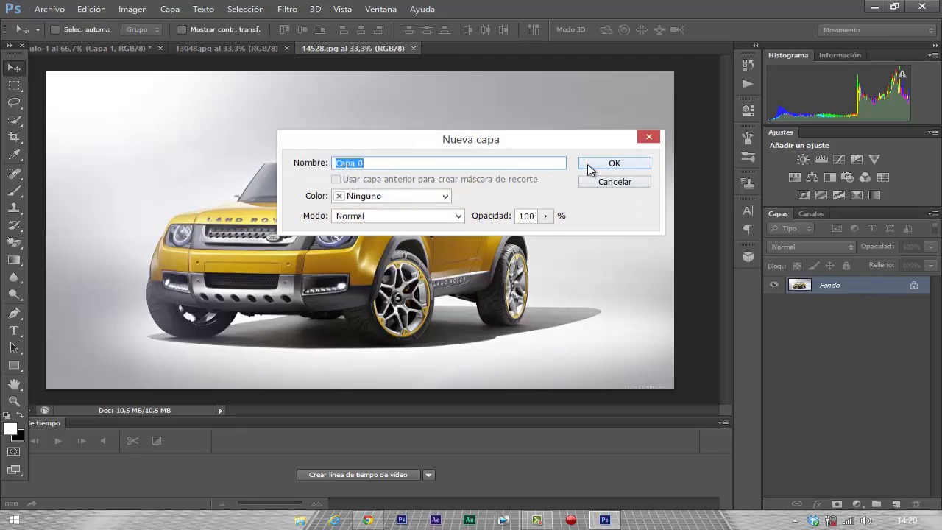
click(594, 163)
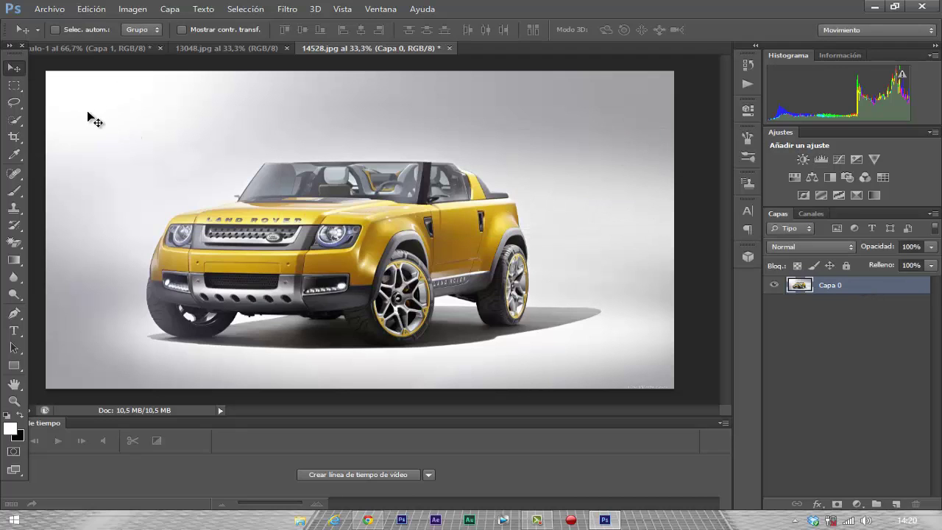
drag(97, 119, 367, 258)
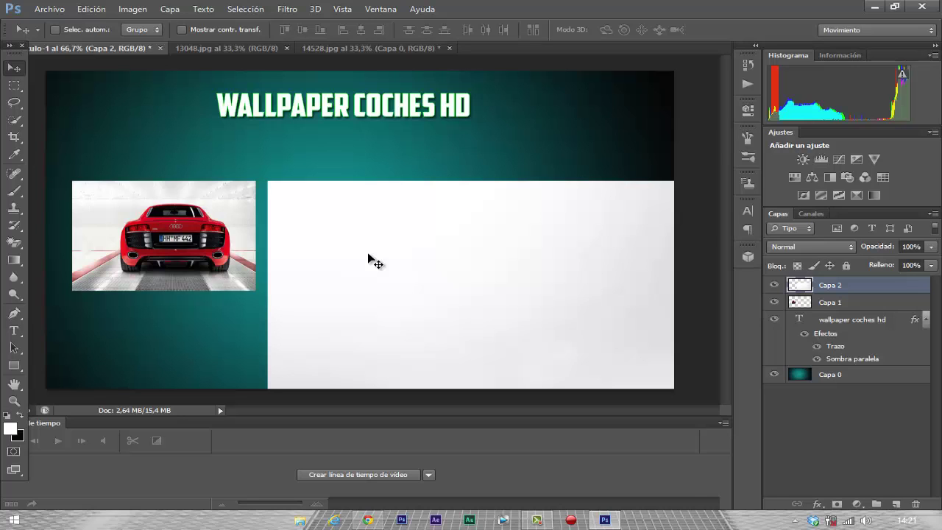
key(ctrl+t)
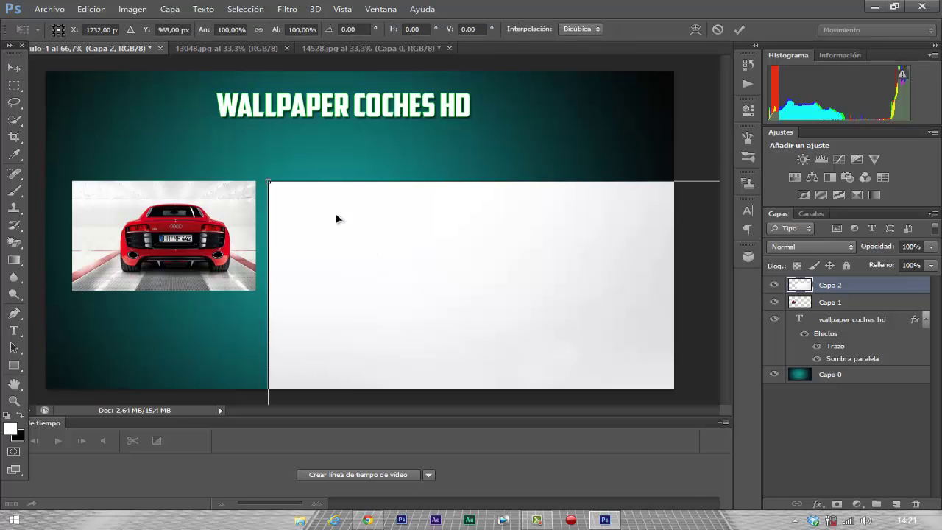
drag(269, 182, 214, 162)
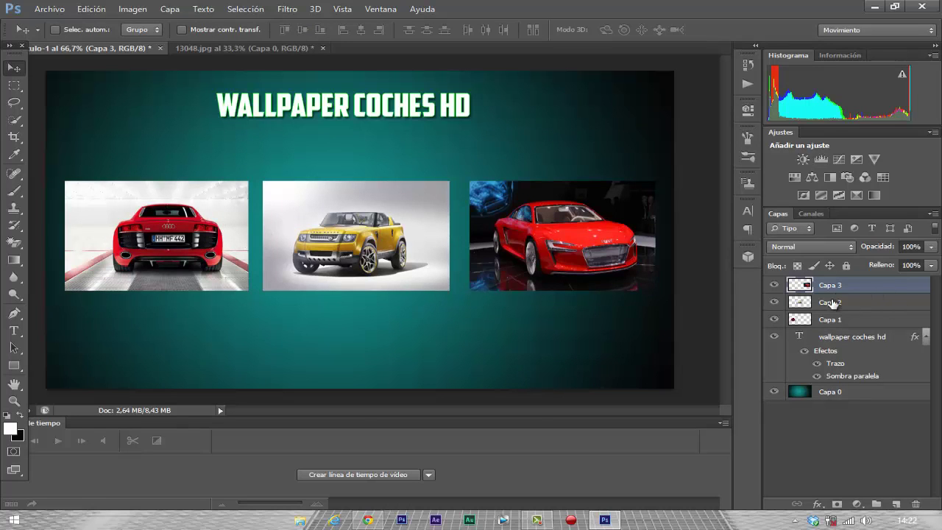
Add a Sombra paralela drop shadow to the Audi R8 picture on layer Capa 1 and collapse its effects list.
click(855, 325)
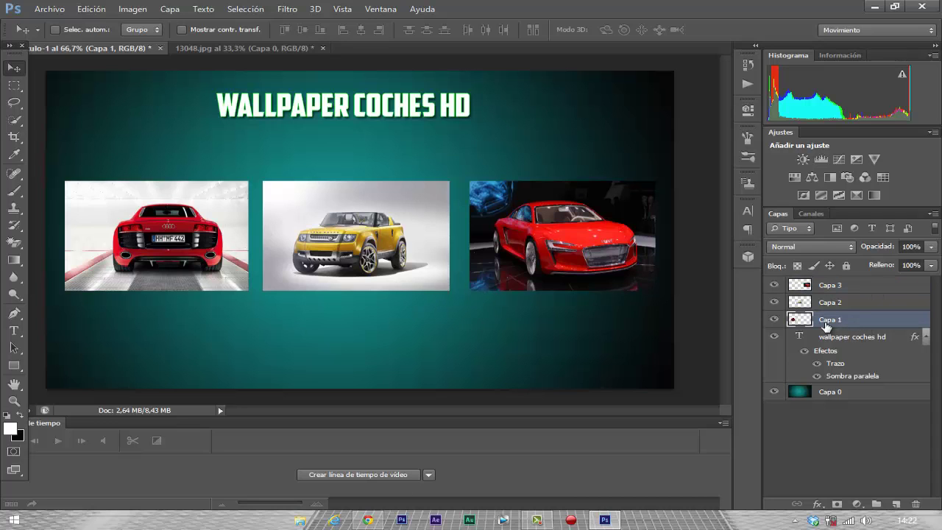
right_click(870, 324)
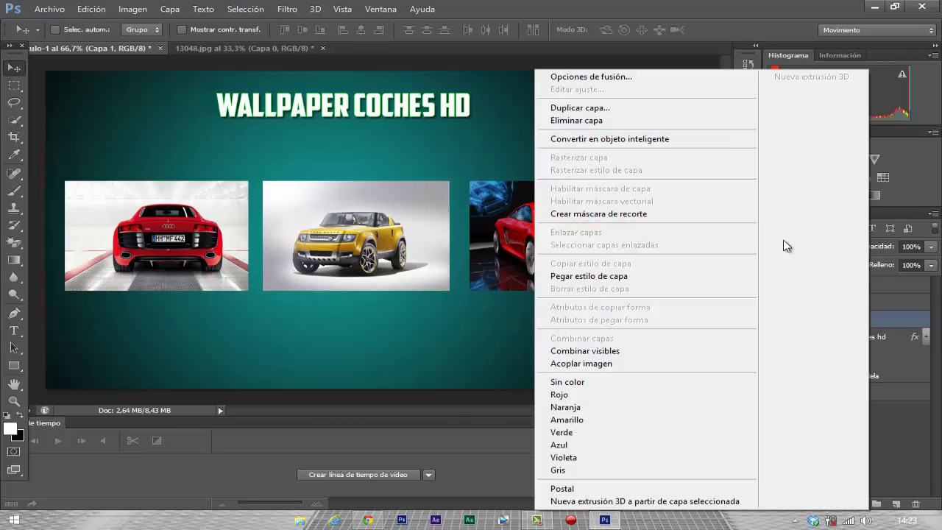
click(652, 78)
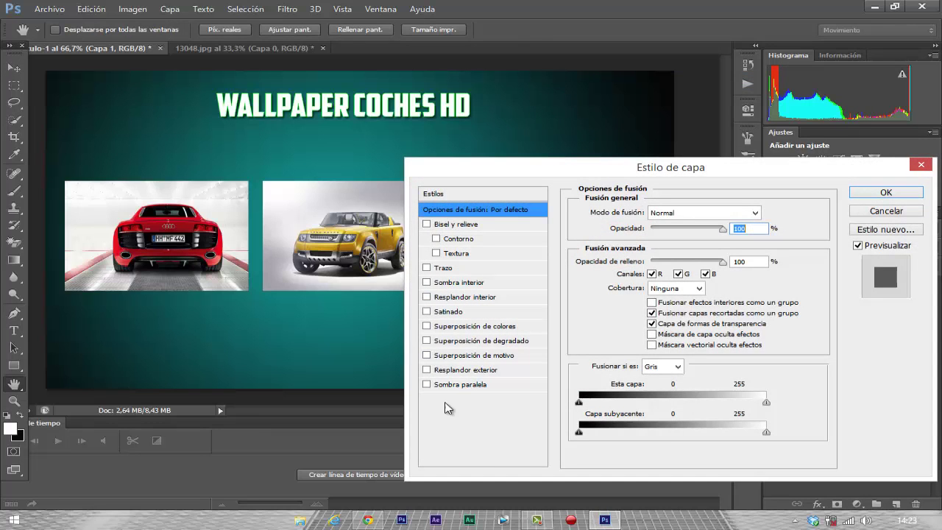
click(427, 385)
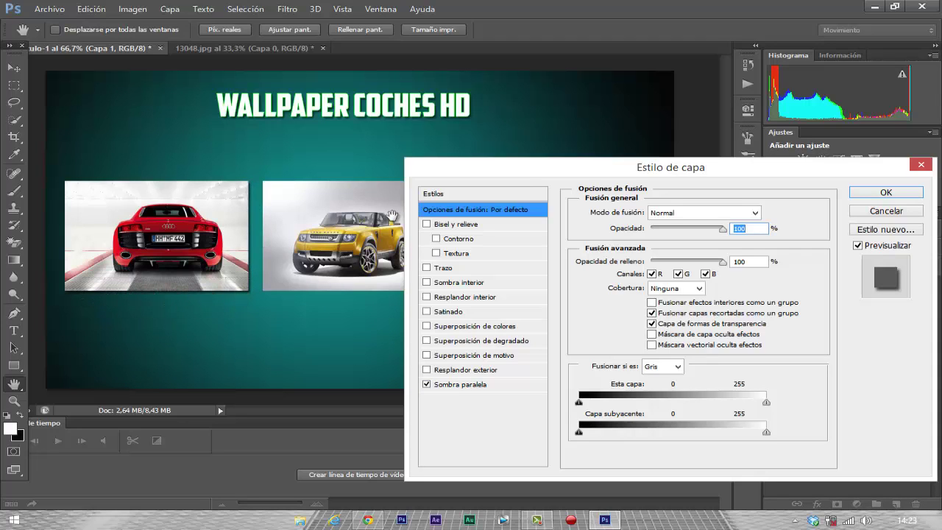
drag(581, 177, 533, 151)
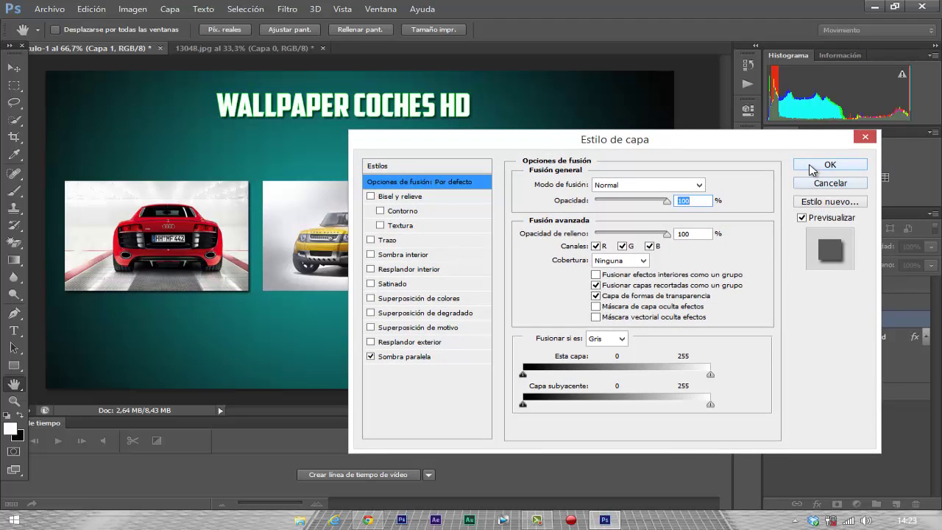
click(825, 165)
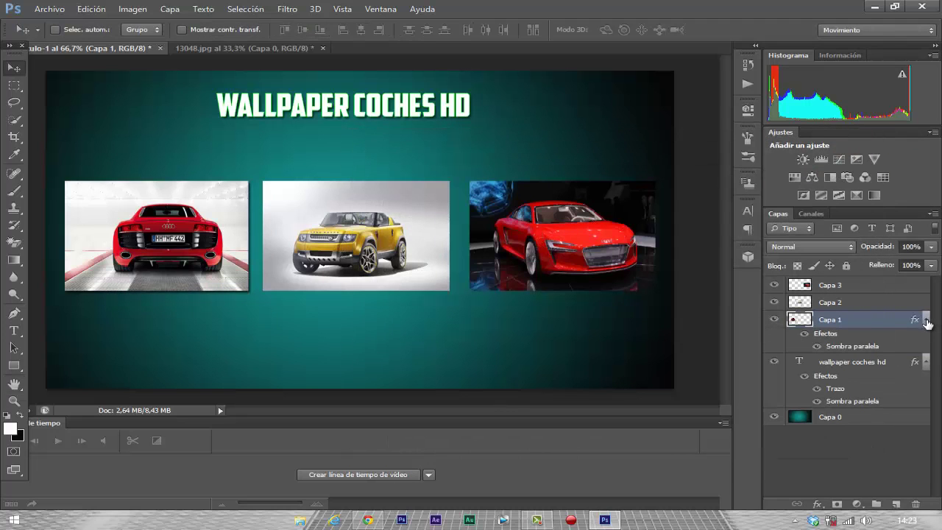
click(926, 319)
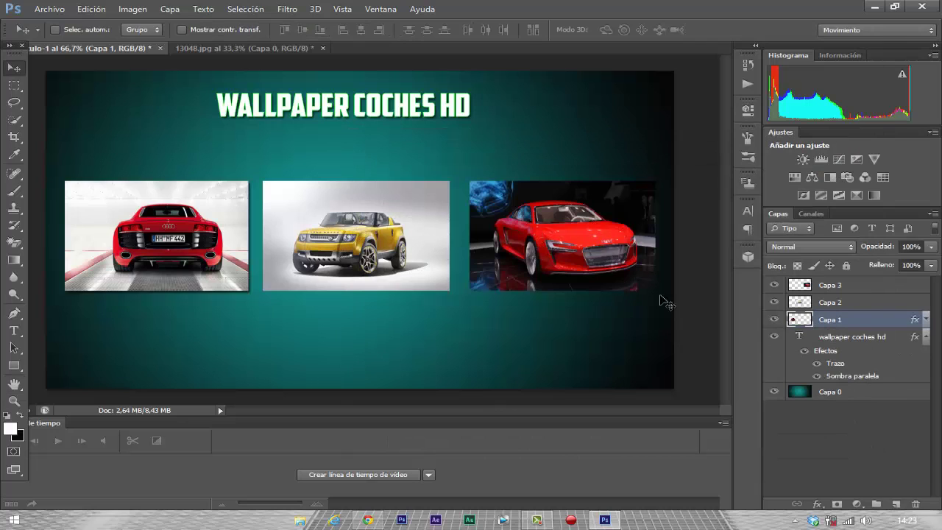
Copy Capa 1's layer style, paste it onto Capa 2 and Capa 3 together, and collapse their effects lists.
right_click(860, 320)
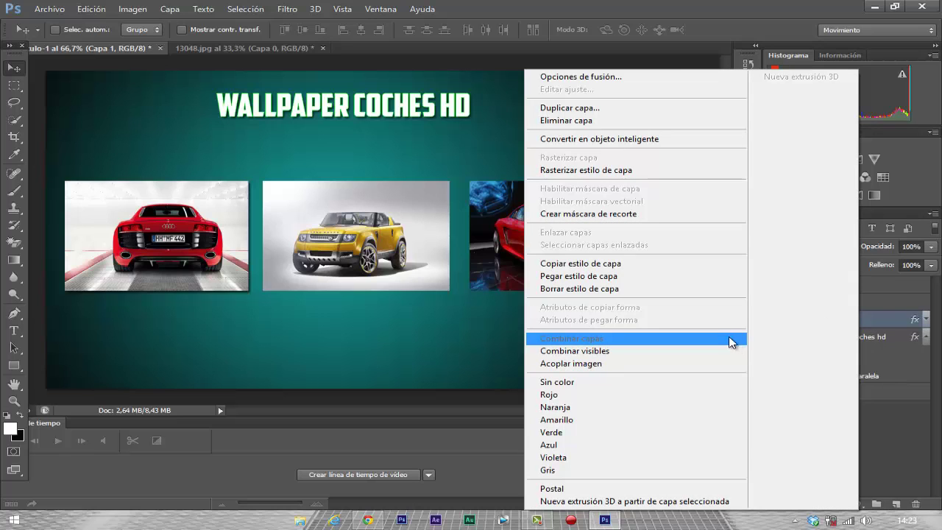
click(668, 270)
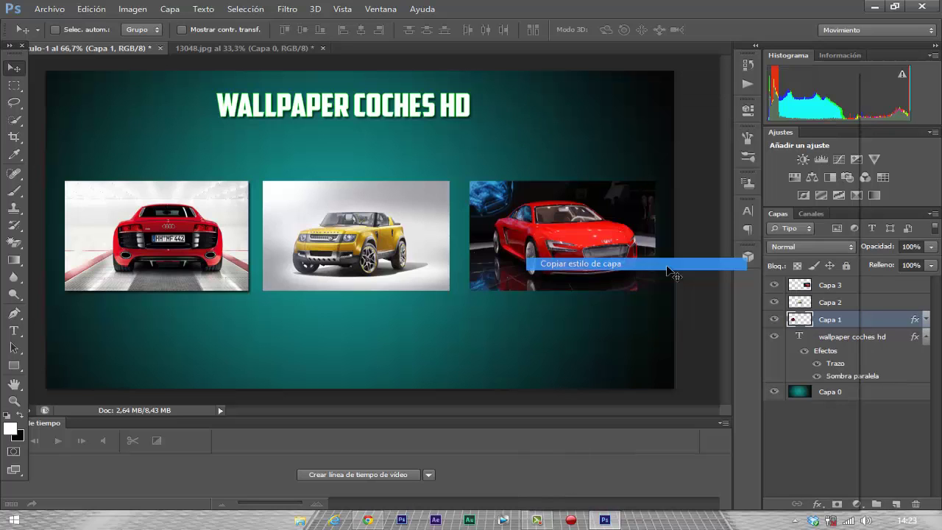
click(850, 303)
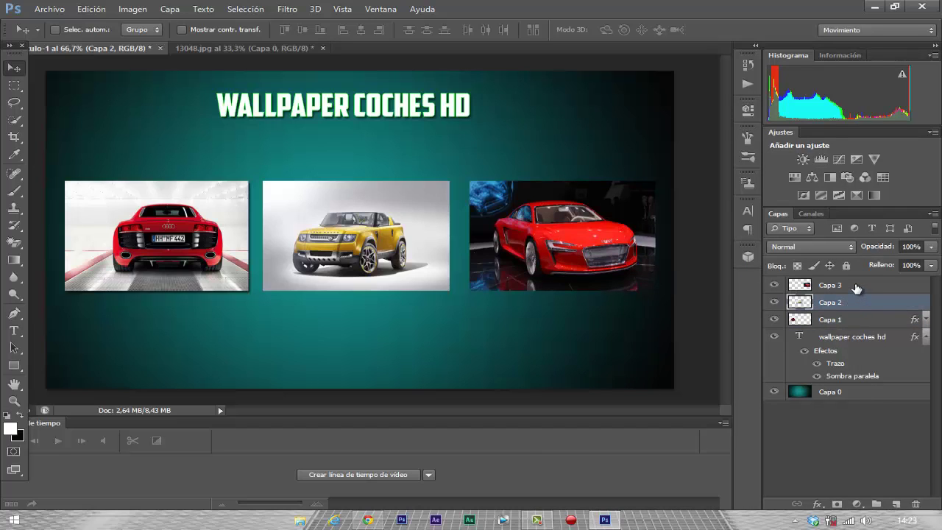
ctrl+click(853, 285)
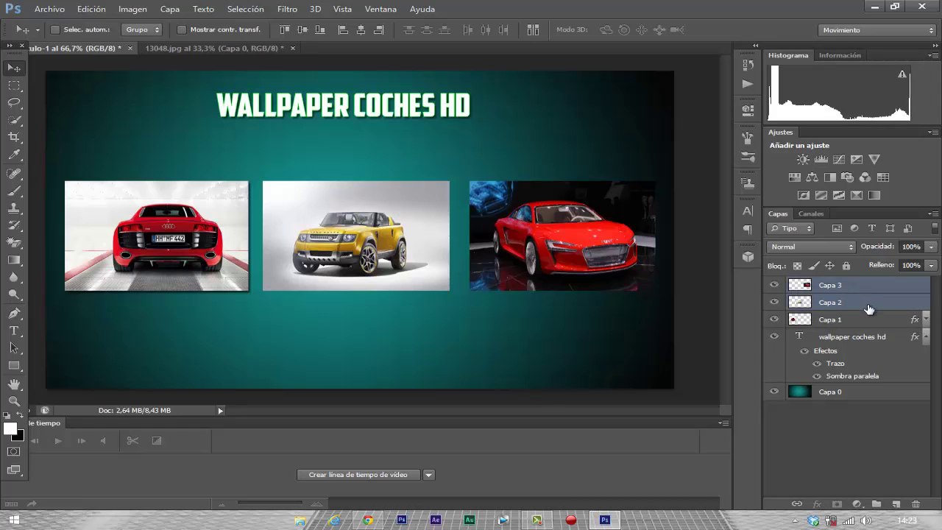
right_click(862, 301)
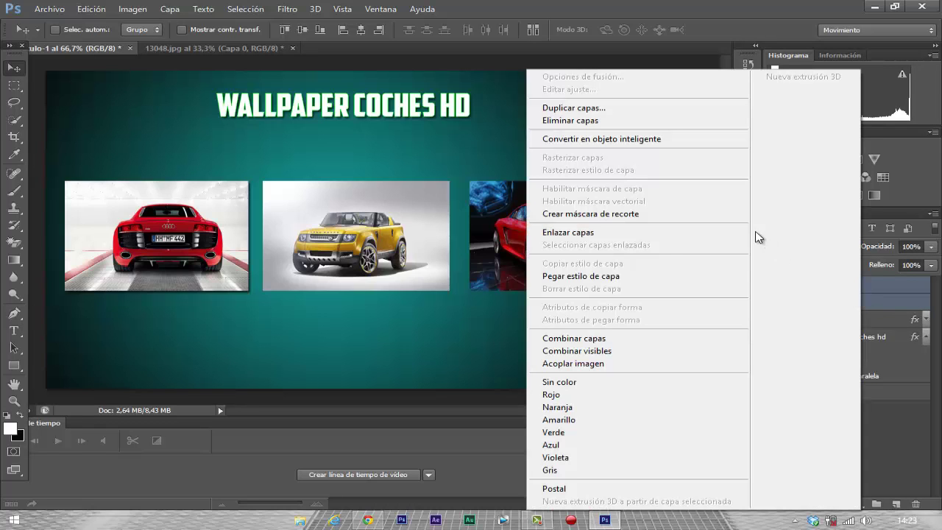
click(647, 276)
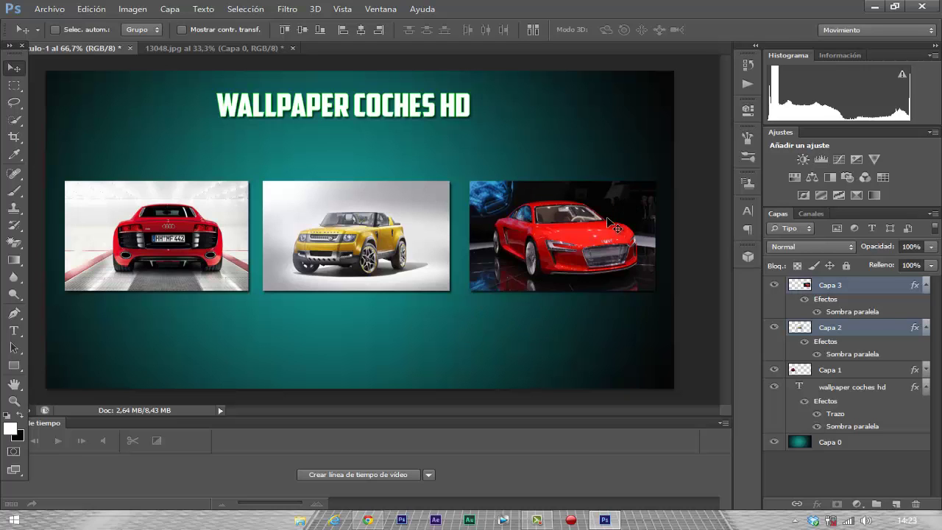
click(925, 326)
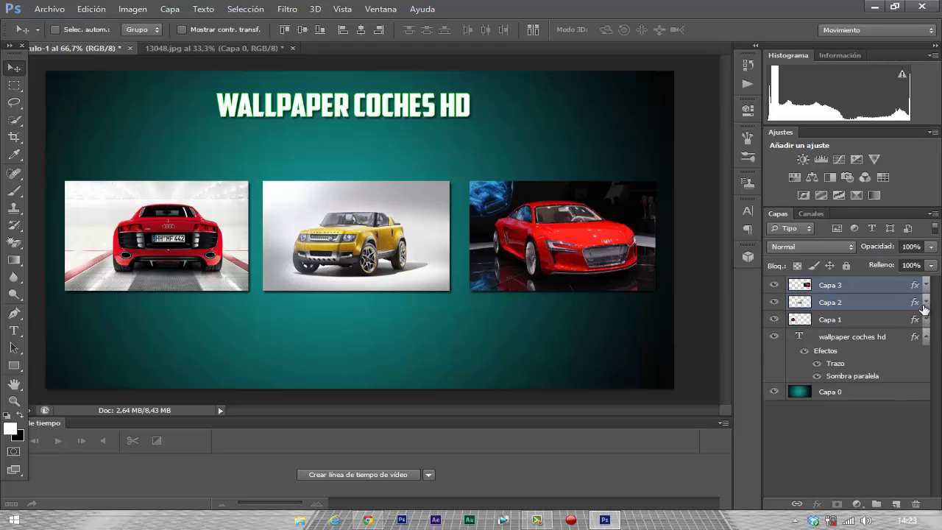
Save the banner on the desktop (Escritorio) as the JPEG file prueva1 with maximum quality 12 and the standard baseline format.
click(50, 9)
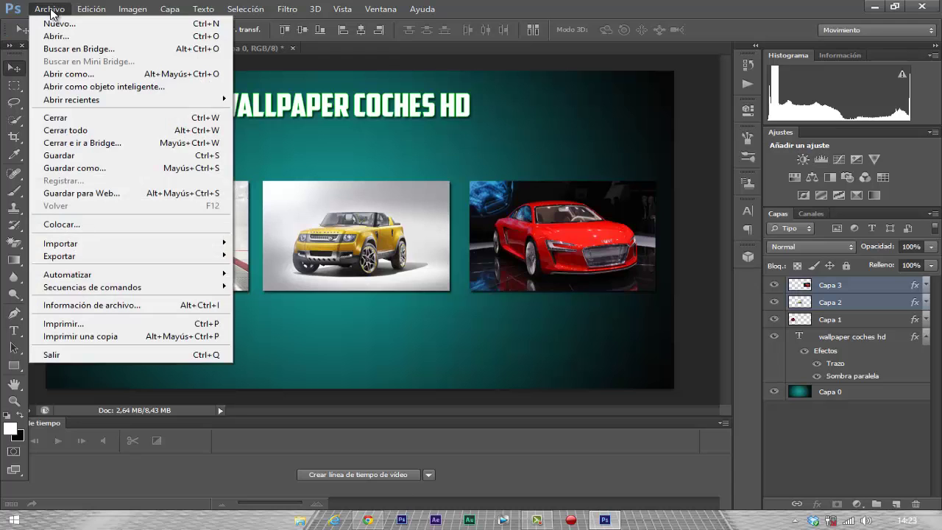
click(120, 170)
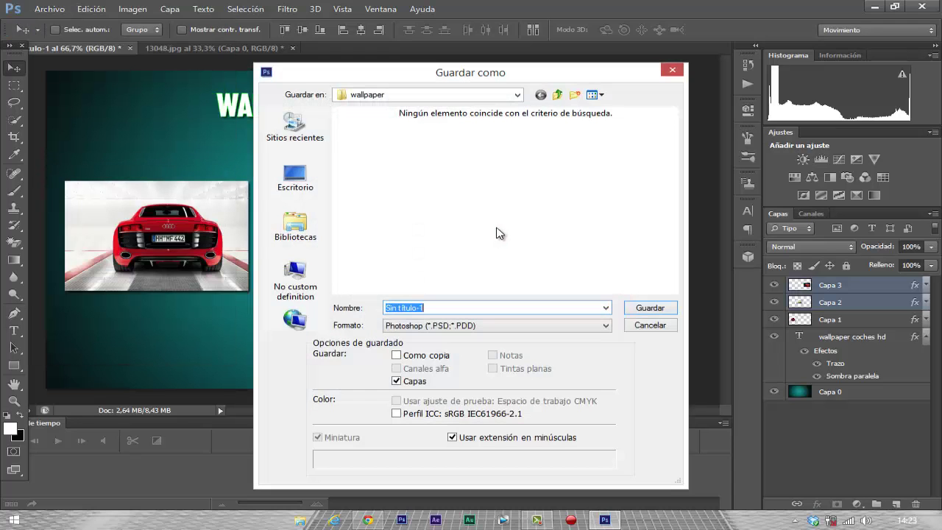
key(BackSpace)
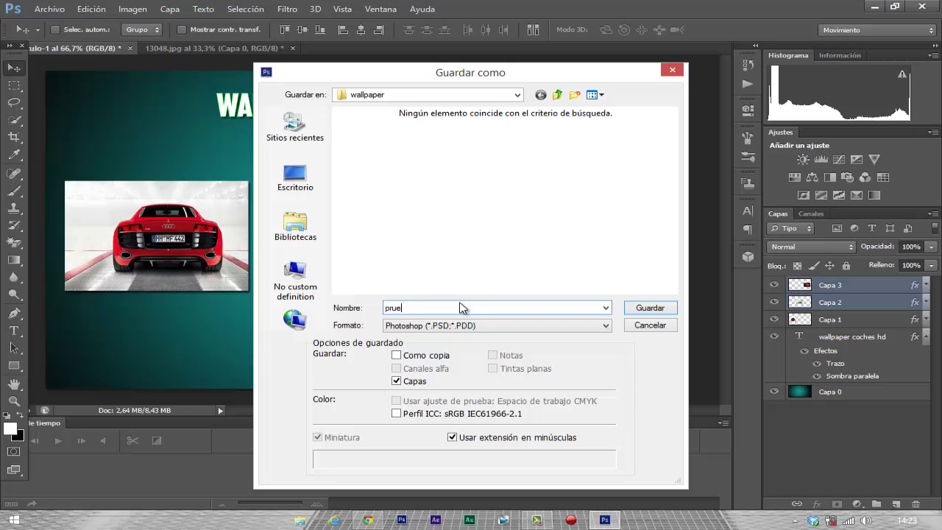
click(307, 186)
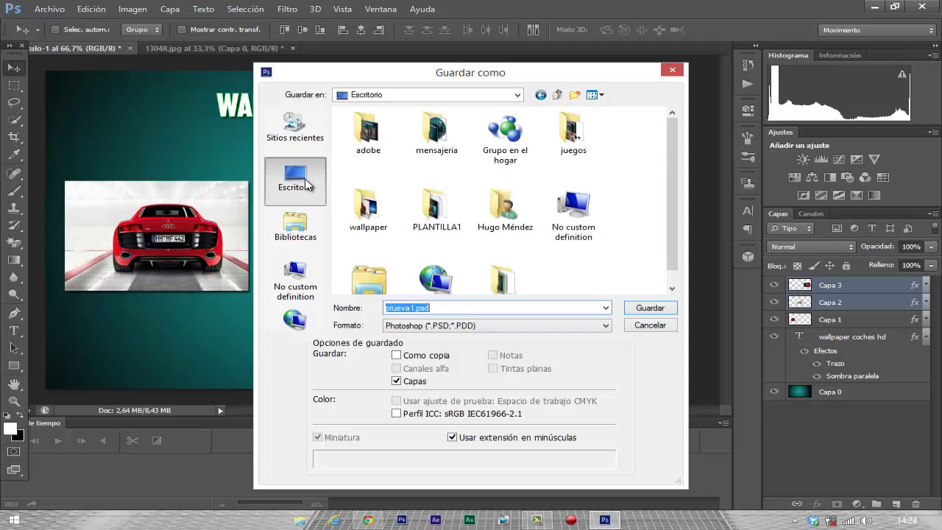
click(607, 326)
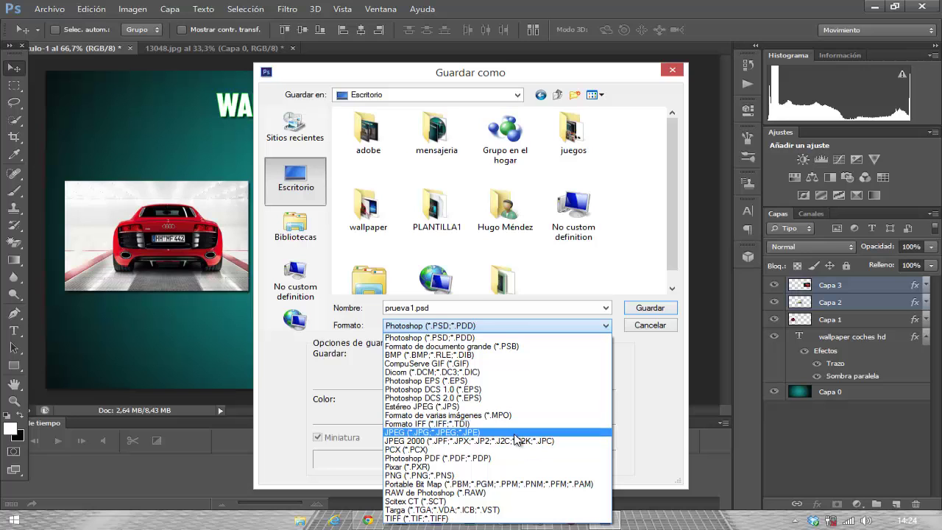
click(519, 433)
click(651, 309)
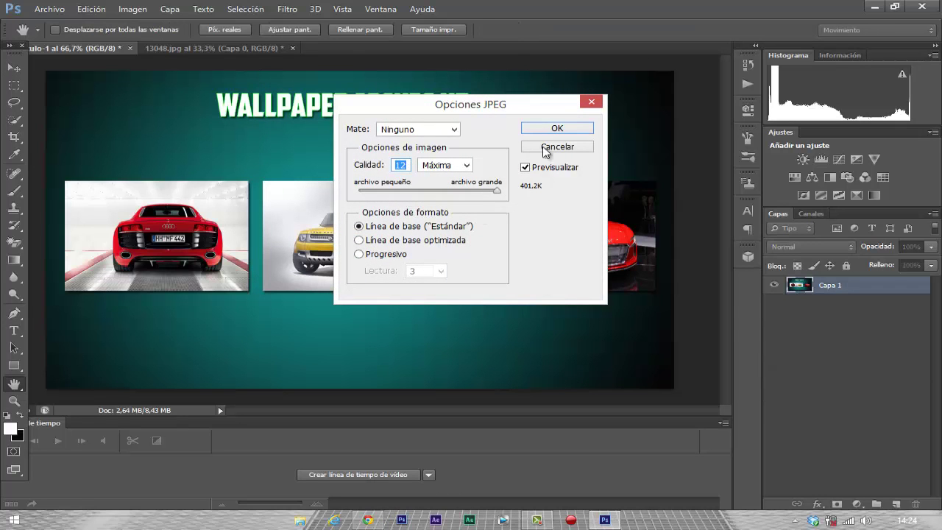
click(548, 128)
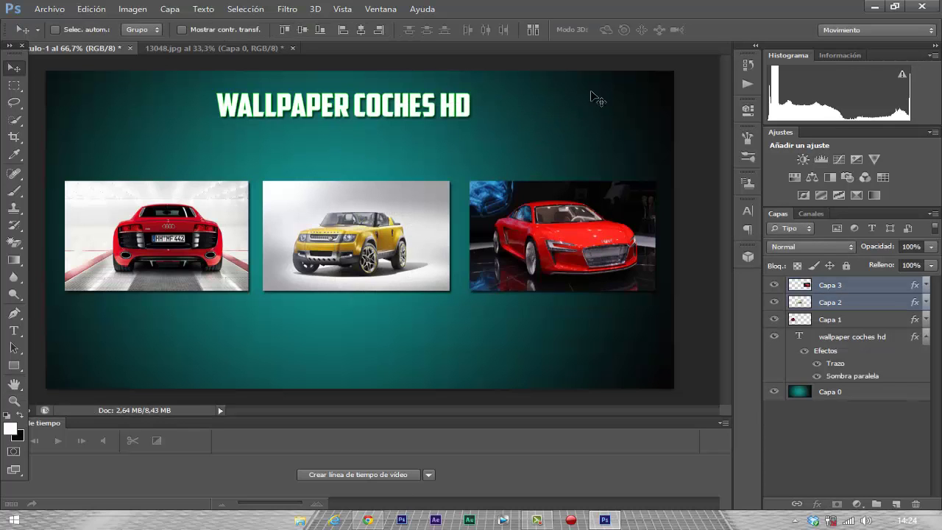
Switch to the Windows desktop, make its icons visible and move the prueva1 image near the middle.
click(874, 10)
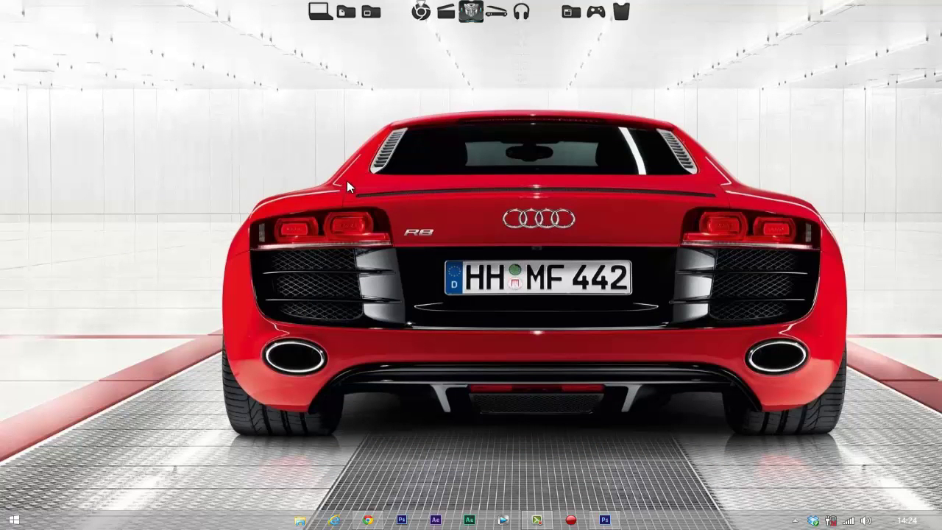
right_click(421, 160)
mouse_move(467, 172)
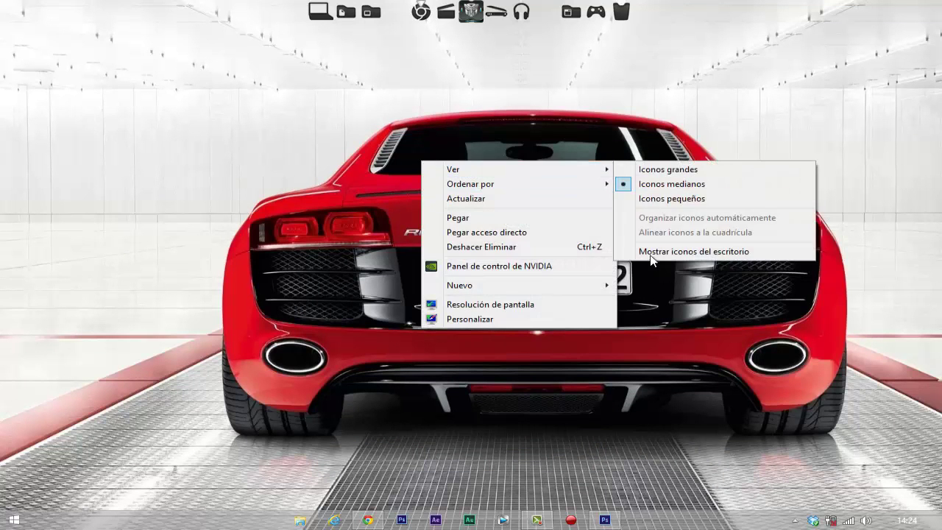
click(655, 250)
drag(35, 211, 395, 292)
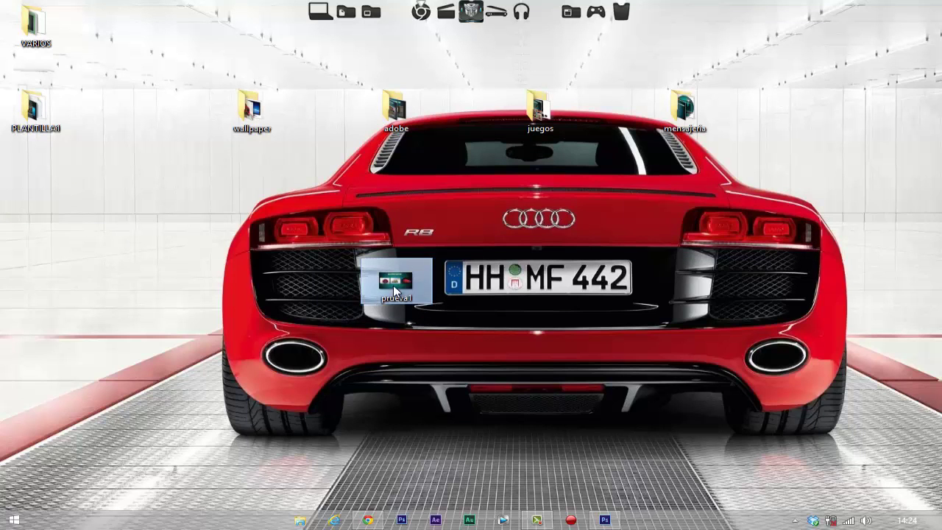
Preview the prueva1 image in the Picasa photo viewer, close it and move the file's icon beyond the mensajeria folder.
right_click(395, 292)
click(467, 131)
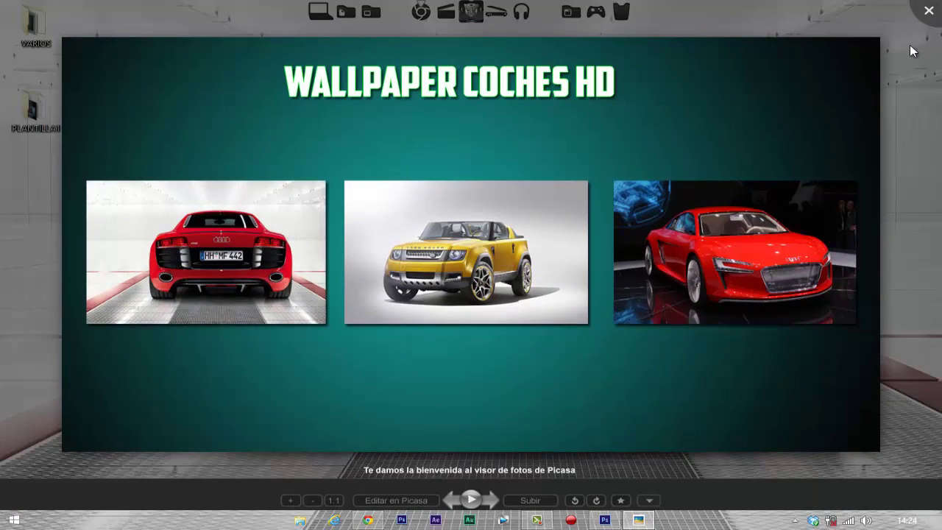
click(929, 10)
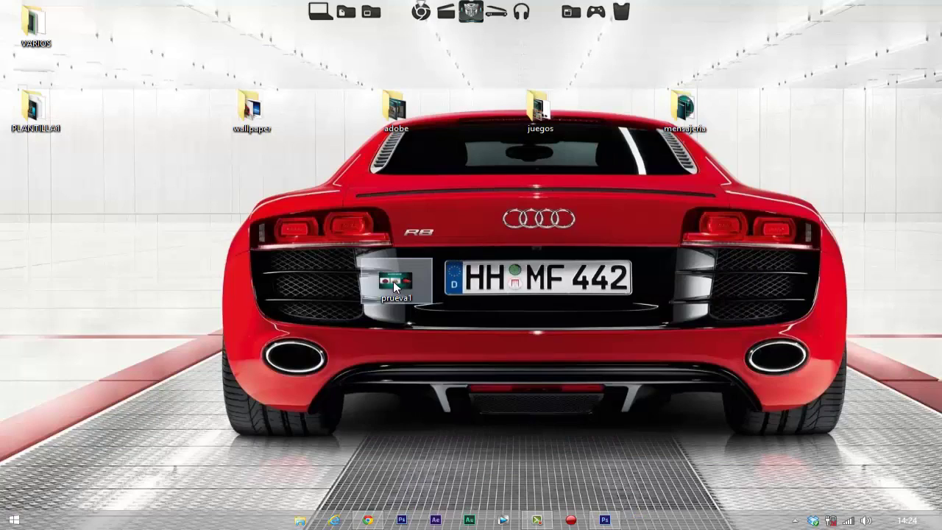
drag(393, 281, 858, 160)
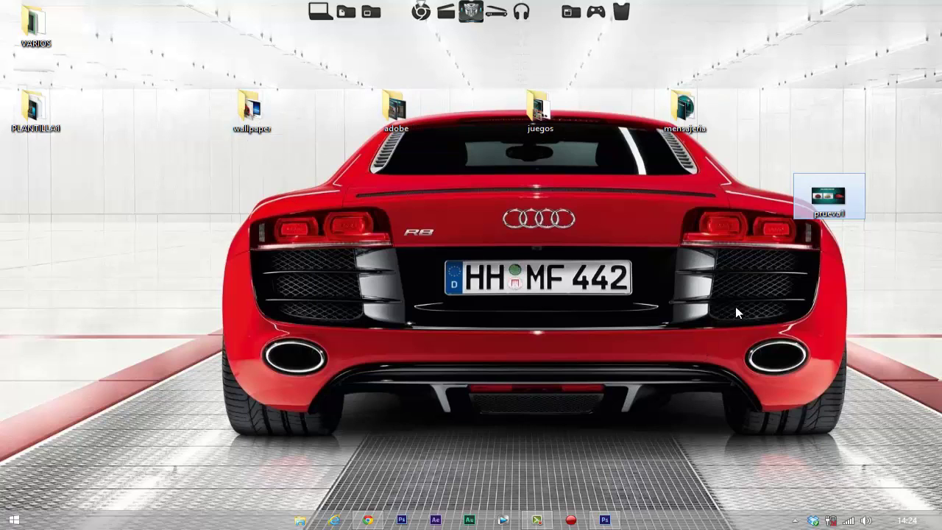
Return to Photoshop and close 13048.jpg and the untitled banner document without saving their changes.
click(604, 520)
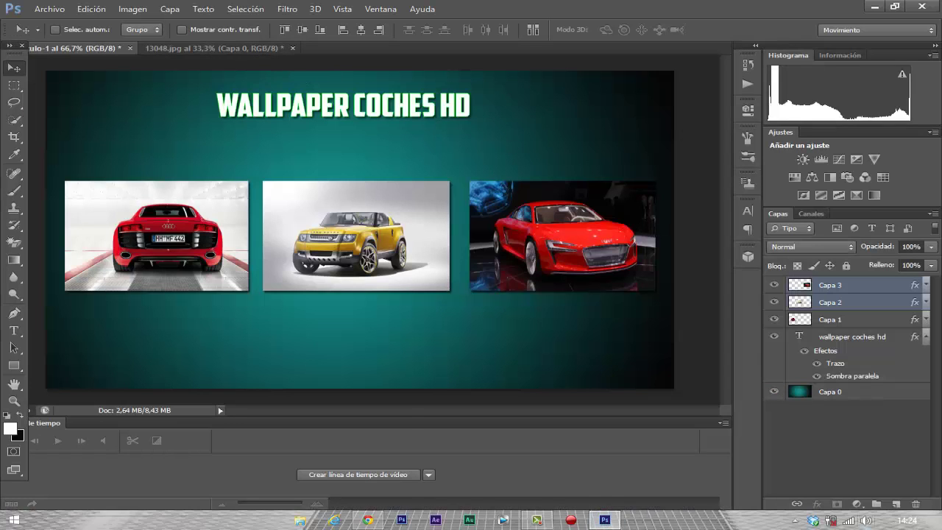
click(285, 49)
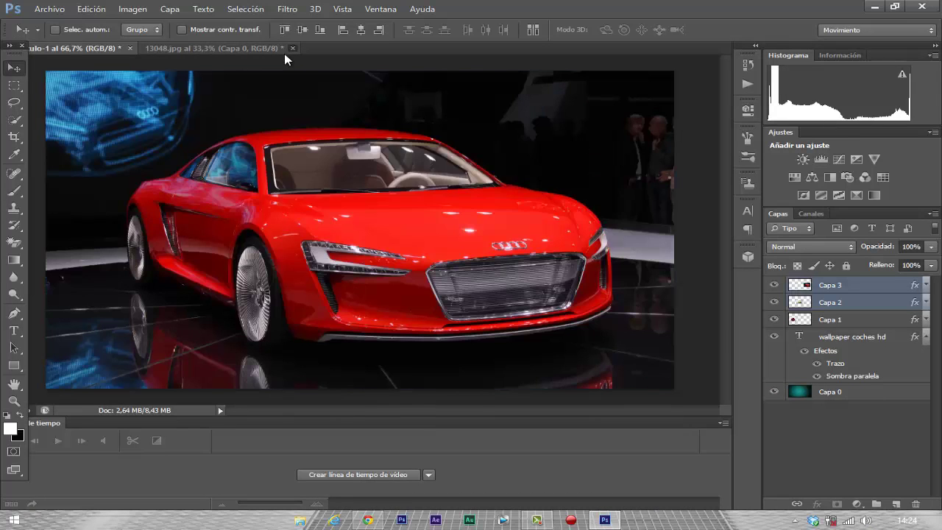
click(292, 48)
click(473, 205)
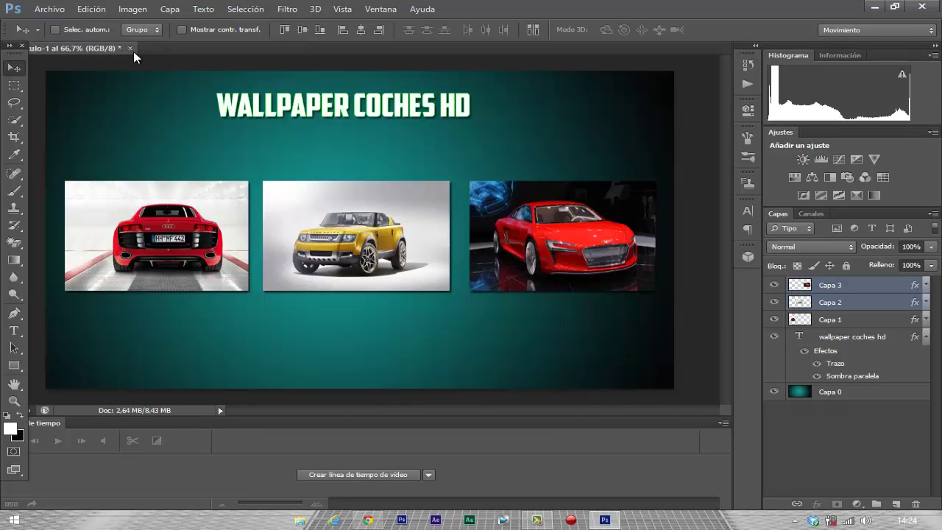
click(129, 48)
click(483, 206)
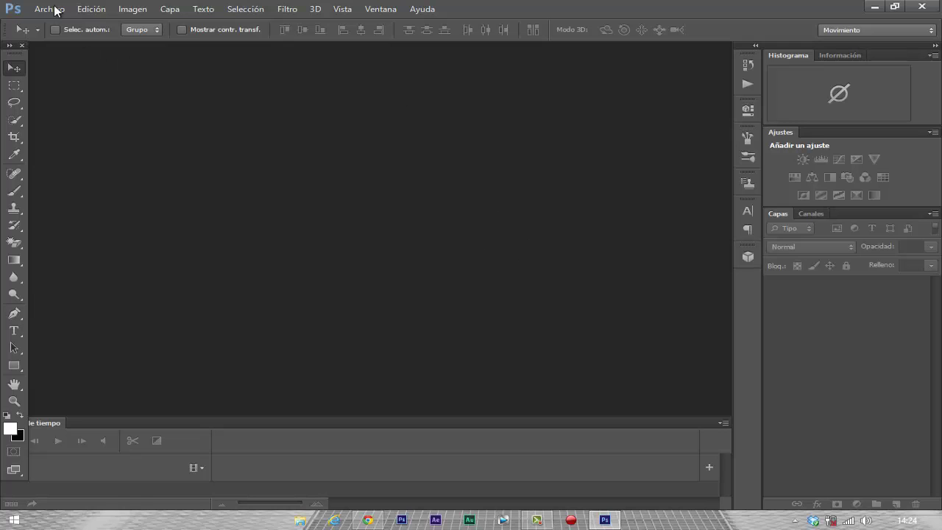
Switch to the desktop, open the wallpaper folder and view its coches image in the Picasa photo viewer.
click(874, 7)
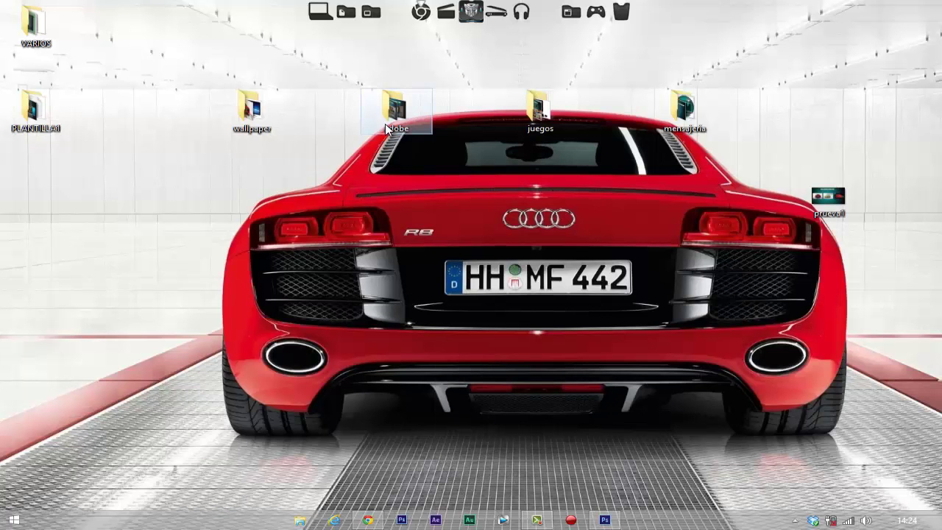
double_click(269, 125)
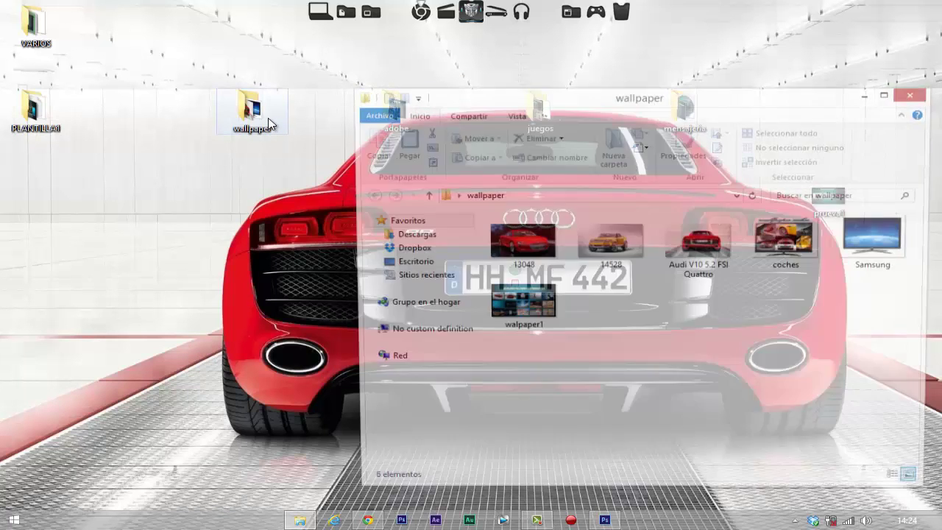
drag(767, 103, 701, 99)
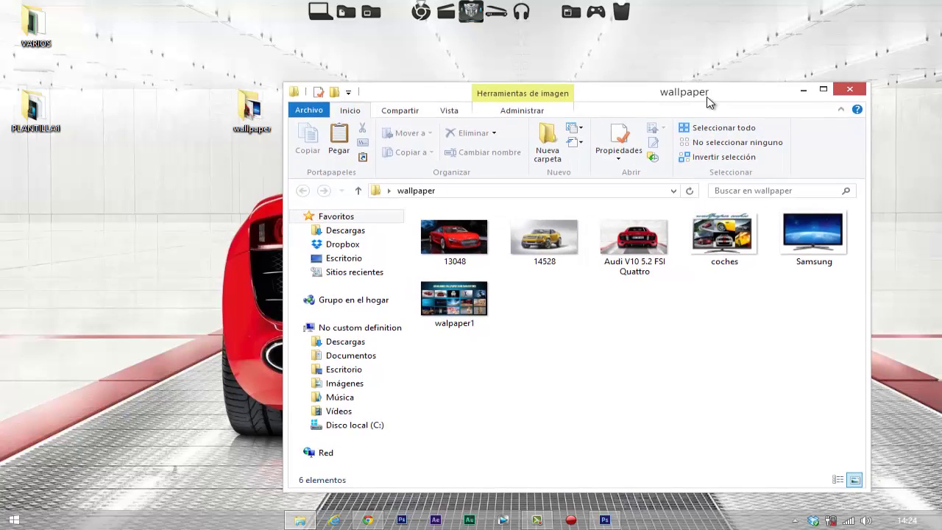
right_click(725, 235)
click(758, 127)
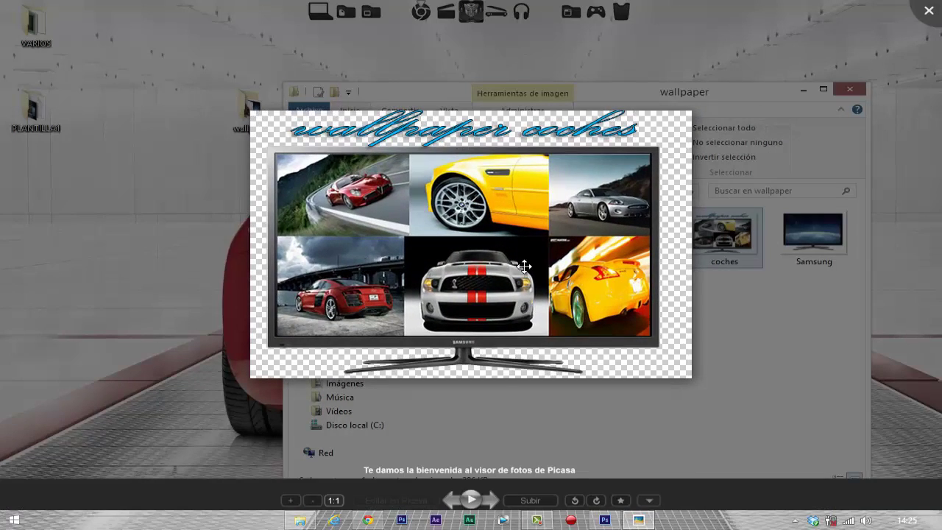
Close the coches preview and the wallpaper folder, and return to Photoshop.
click(927, 16)
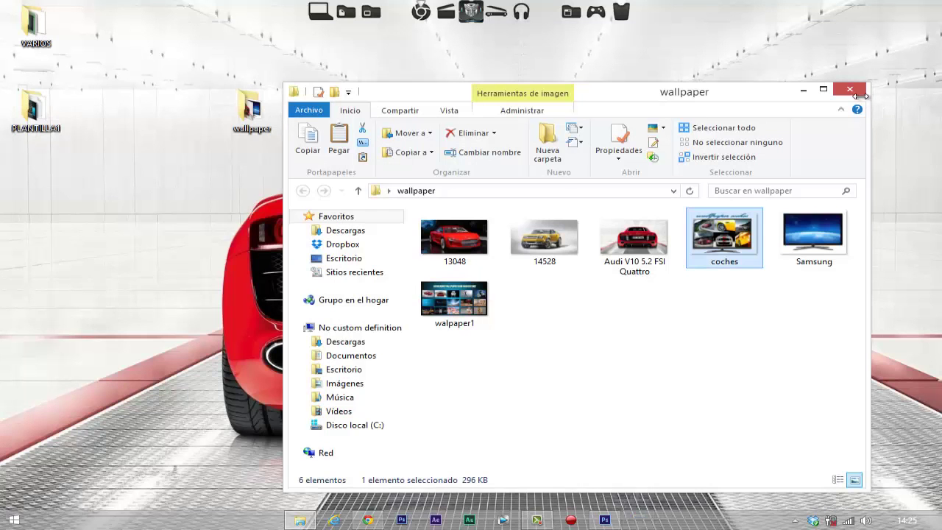
click(850, 91)
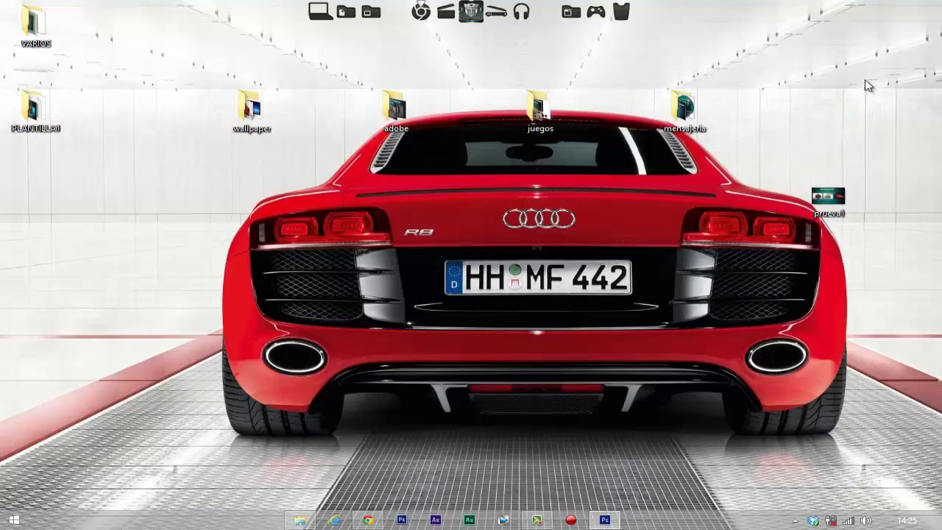
click(604, 519)
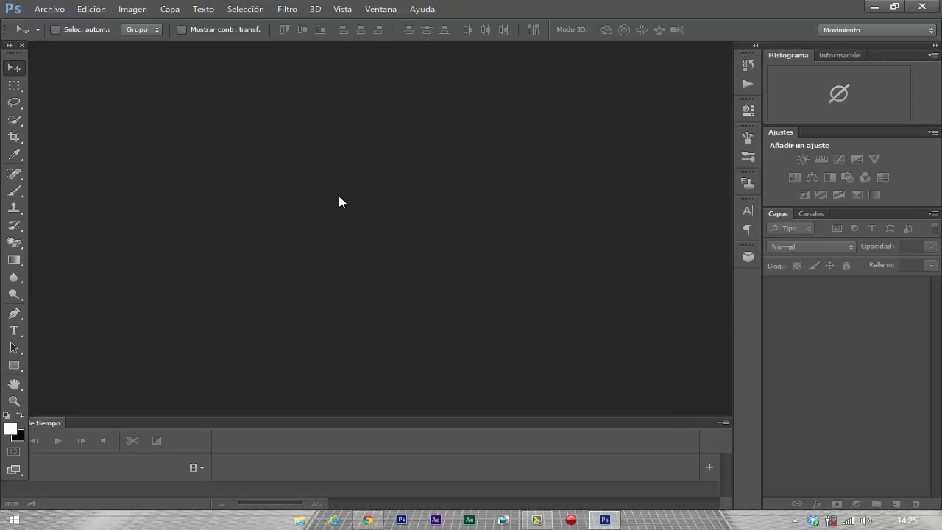
Create a new 600 × 404 pixel document with a transparent background.
click(45, 11)
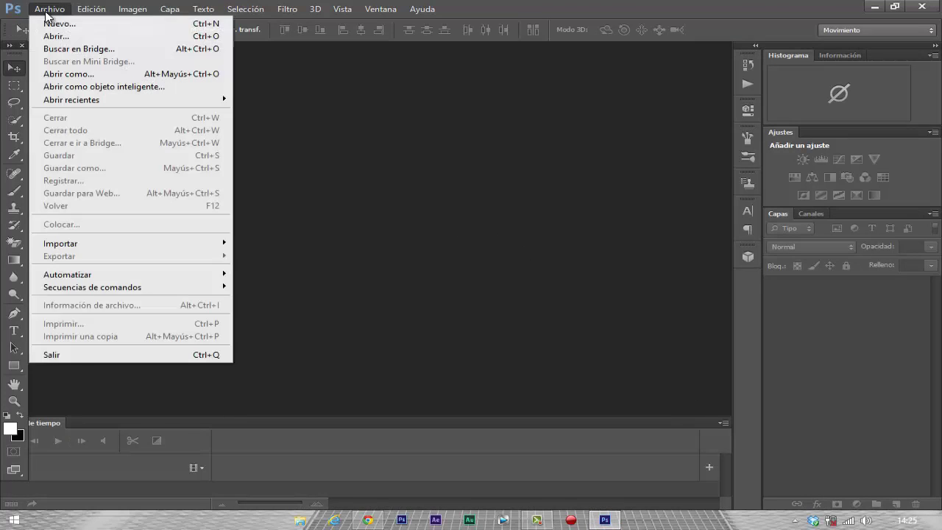
click(41, 23)
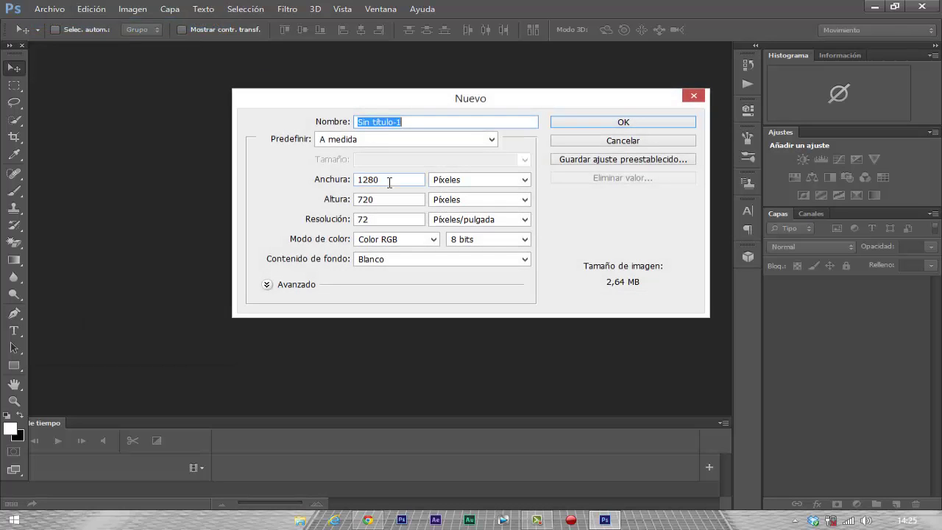
click(385, 180)
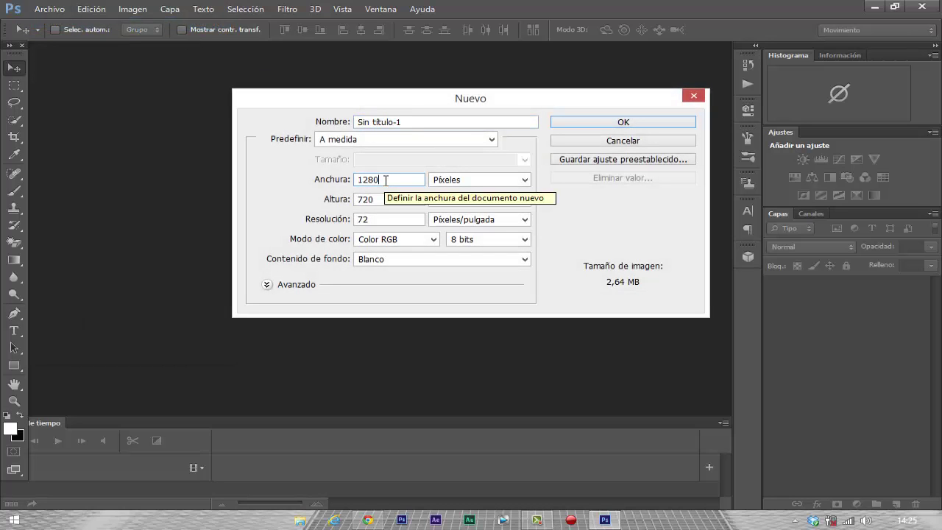
key(BackSpace)
key(BackSpace)
key(BackSpace)
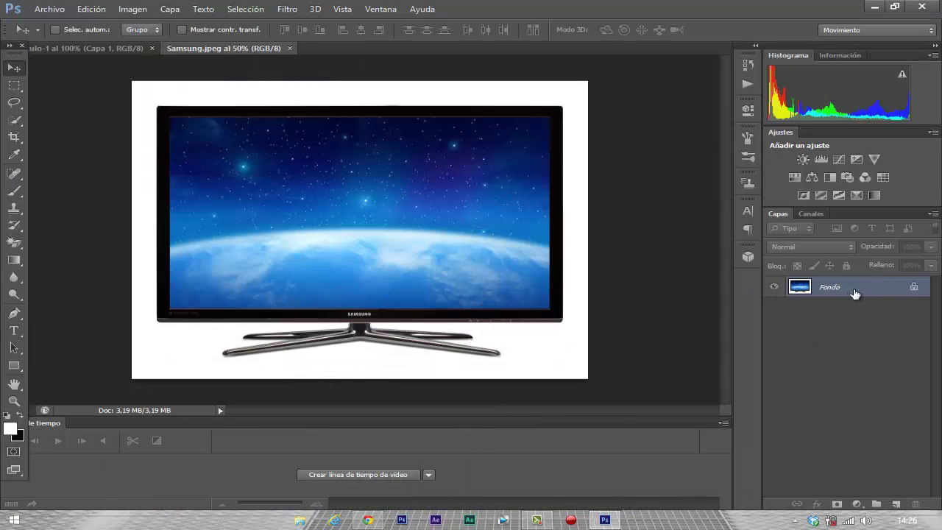
Convert the background of Samsung.jpeg into the regular layer Capa 0 and erase the white area around the TV with the Magic Eraser.
double_click(857, 288)
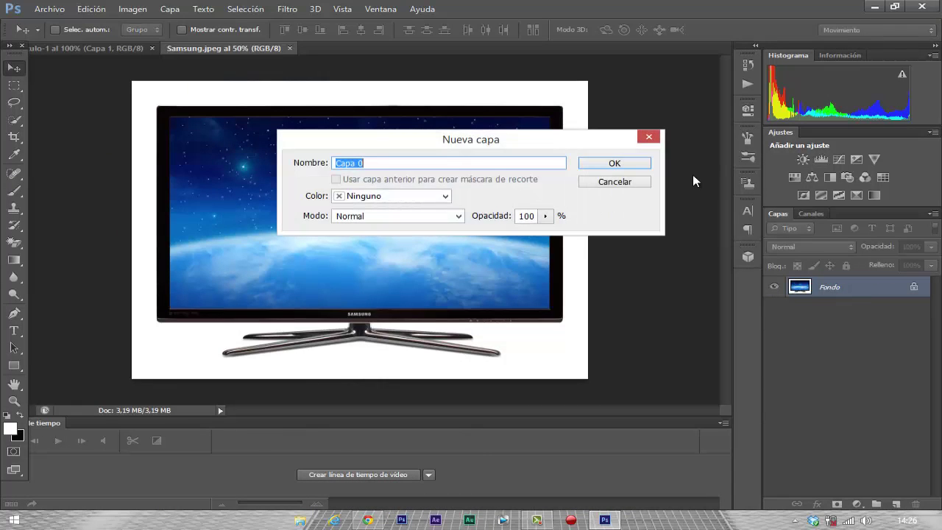
click(613, 160)
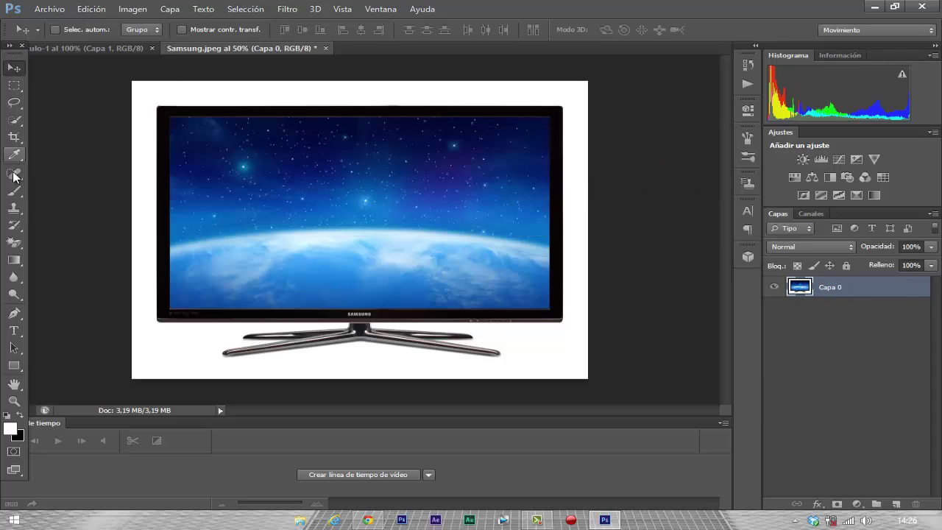
click(15, 246)
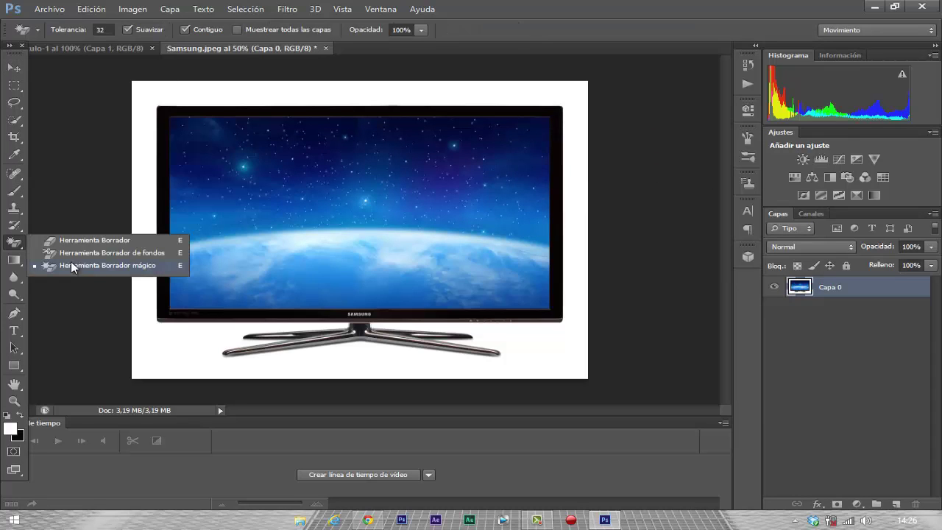
click(112, 271)
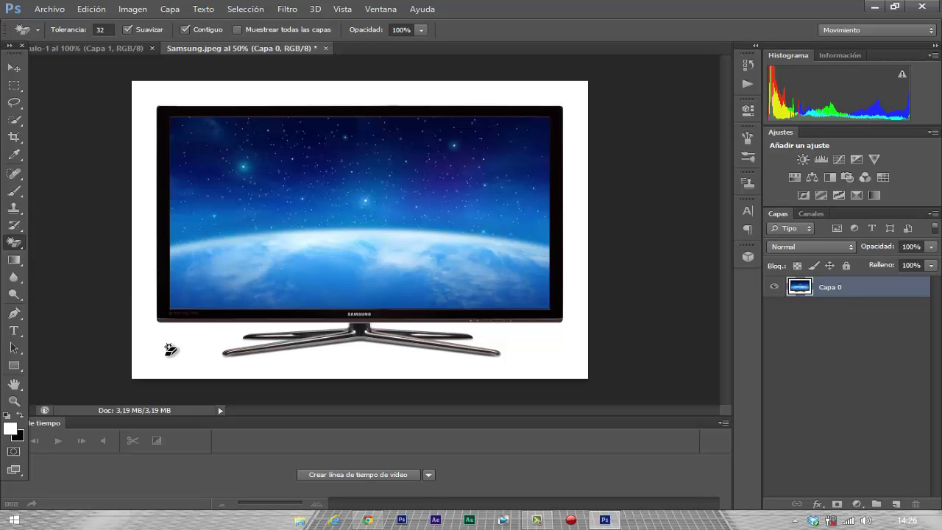
click(169, 351)
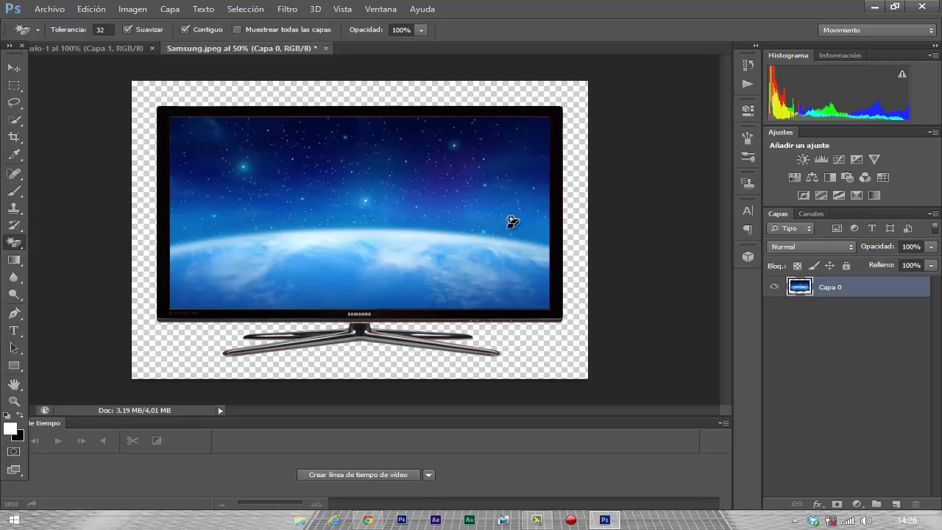
Move the cut-out TV into the untitled document and scale it to about 50% width and 44% height, leaving room above it.
click(14, 72)
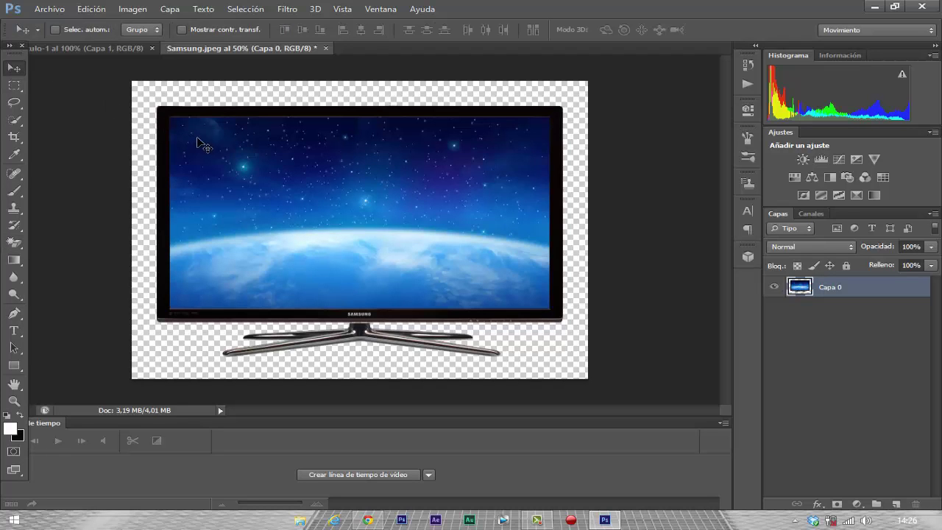
drag(199, 140, 330, 189)
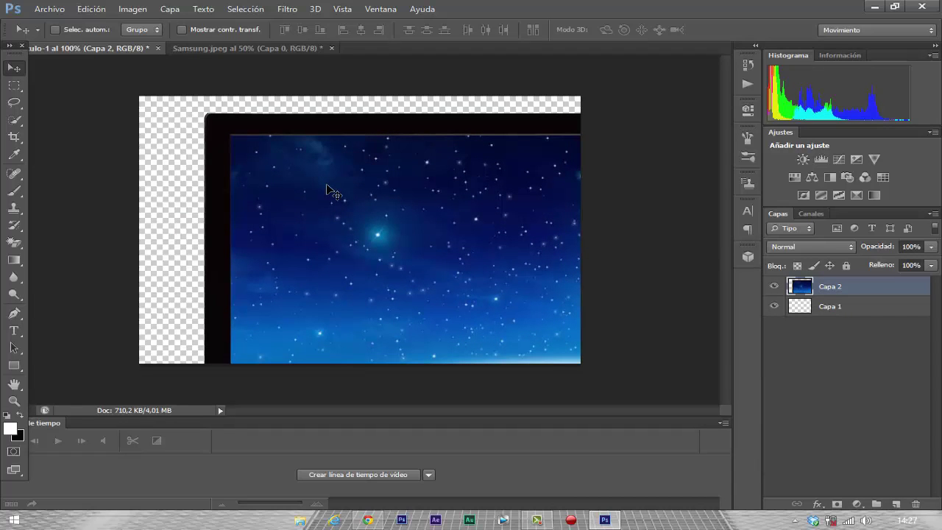
key(ctrl+t)
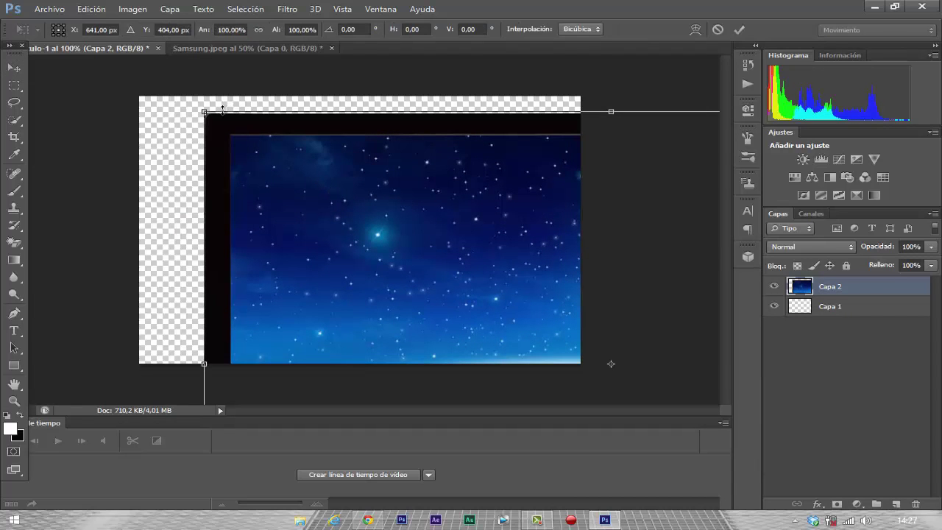
drag(204, 112, 385, 182)
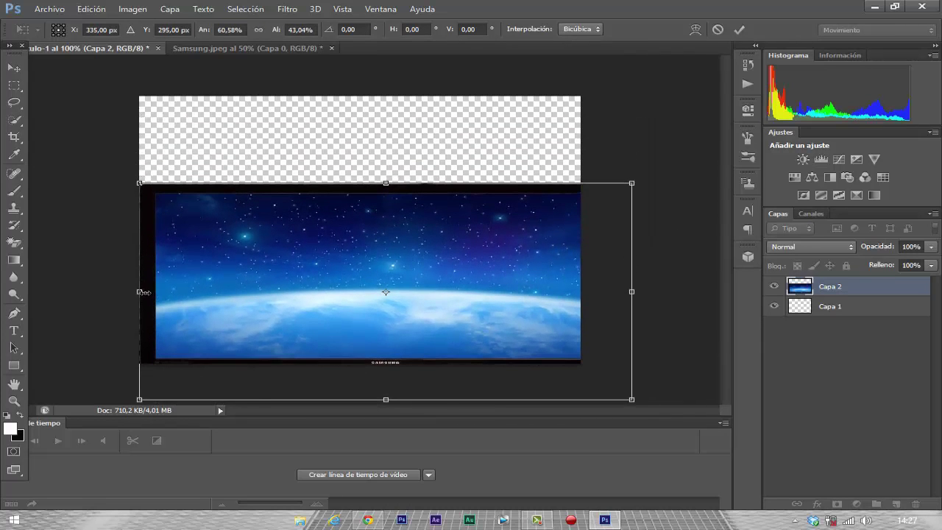
drag(140, 292, 254, 292)
drag(375, 250, 279, 205)
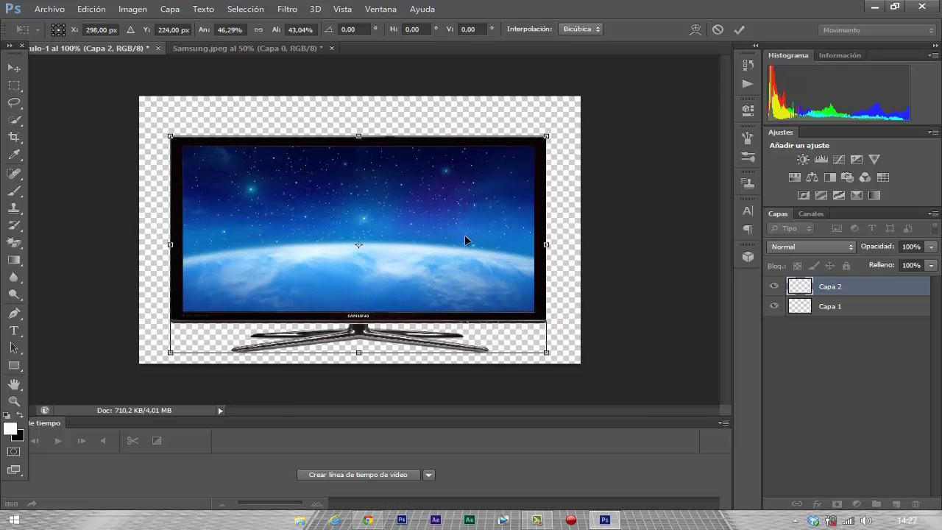
drag(546, 244, 560, 244)
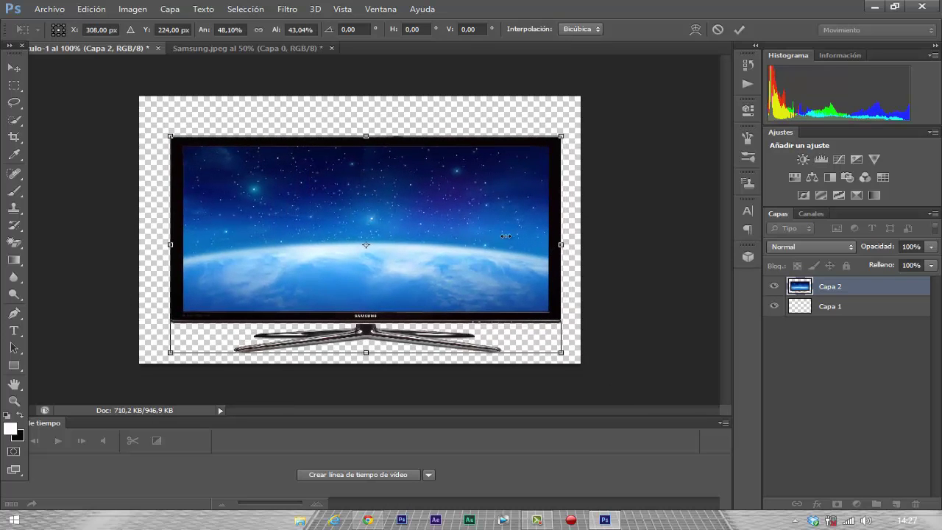
drag(169, 245, 157, 244)
drag(360, 135, 360, 132)
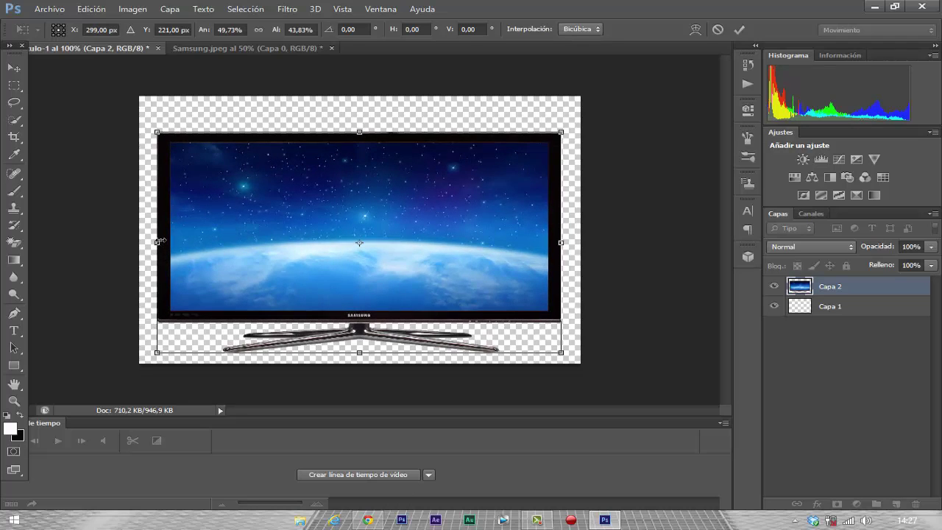
click(739, 29)
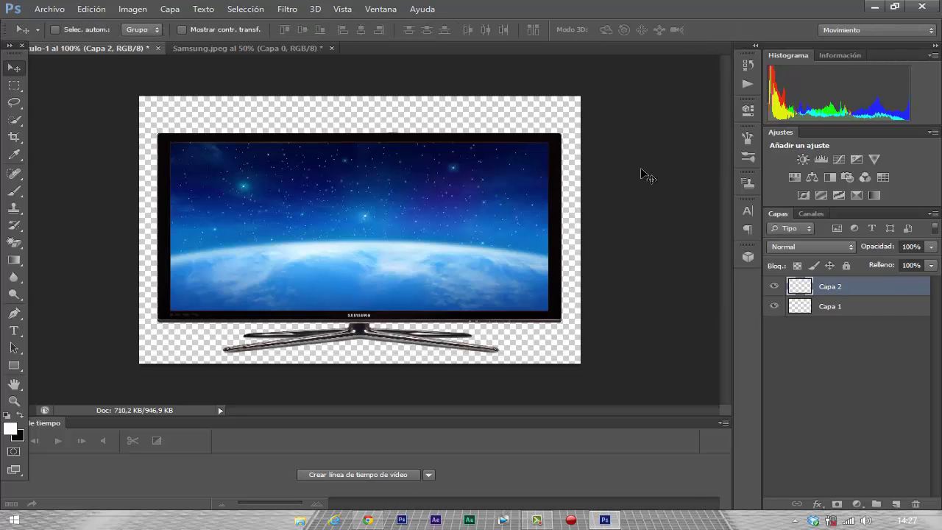
Add a green "wallpaper coches" title above the TV with the Type tool.
click(15, 332)
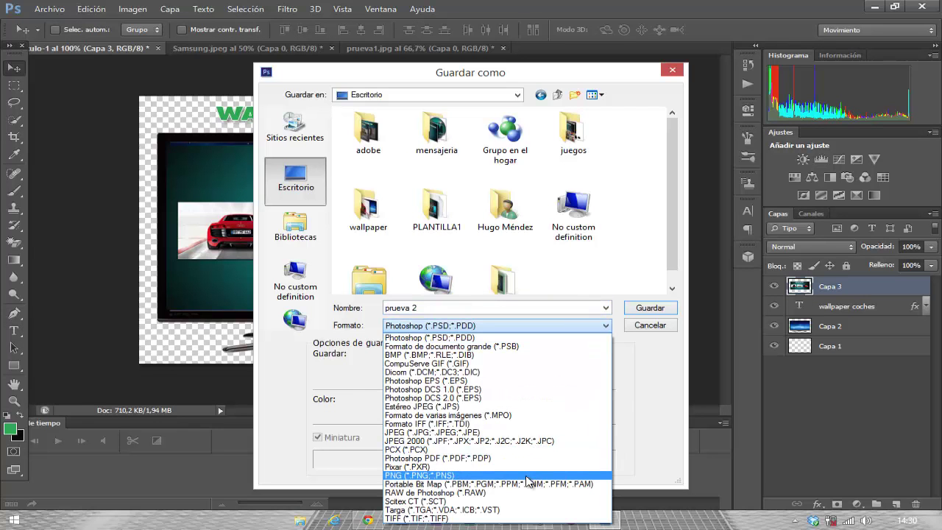
Save the TV banner to the desktop as prueva 2.png in PNG format with smallest/slow compression and no interlacing.
click(526, 476)
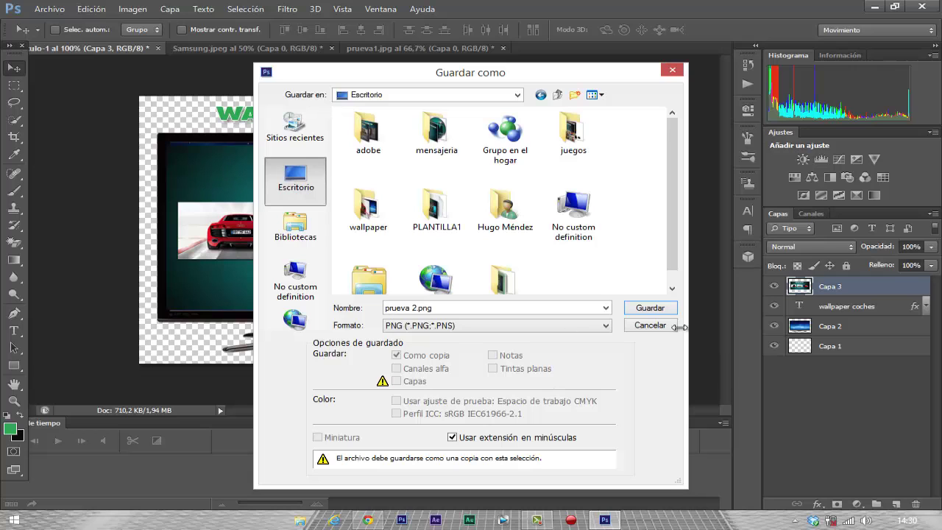
click(651, 308)
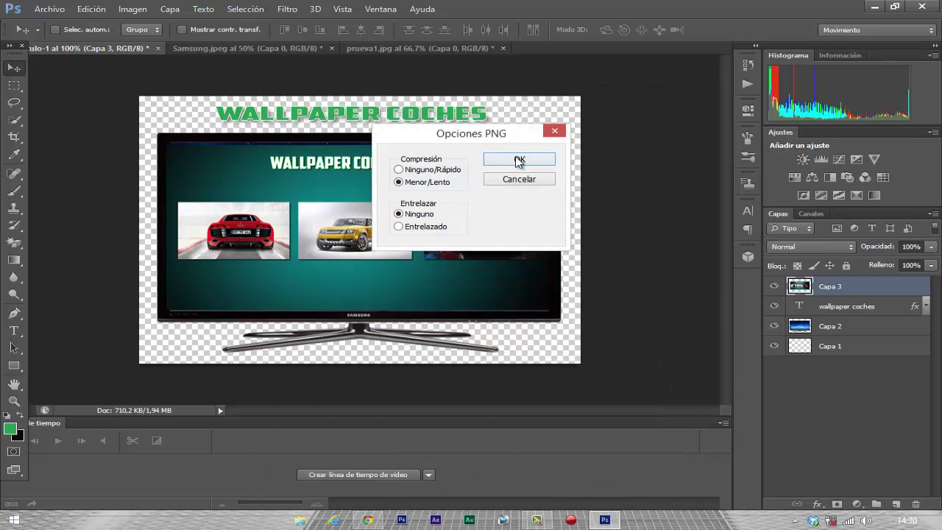
click(519, 159)
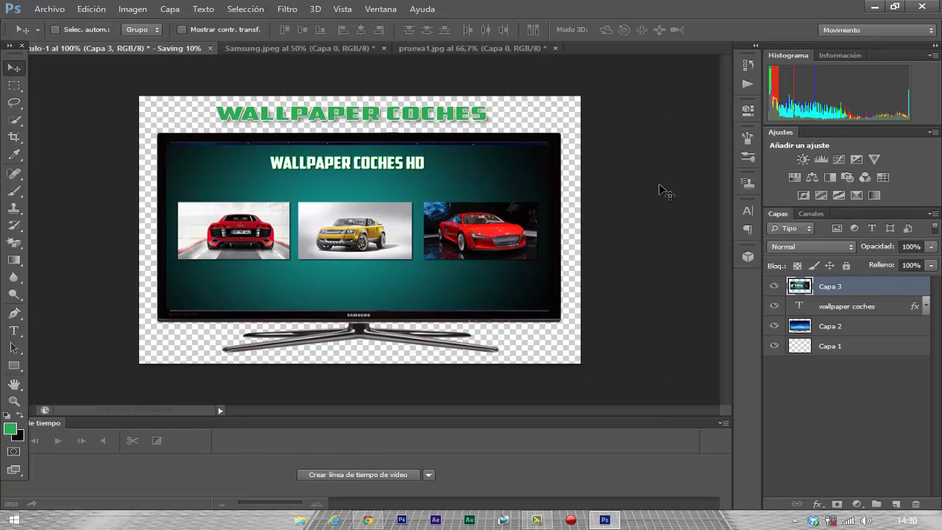
Switch to the desktop, preview the prueva 2 image in the Picasa photo viewer and place its icon below prueva1.
click(874, 7)
drag(51, 203, 404, 197)
right_click(403, 198)
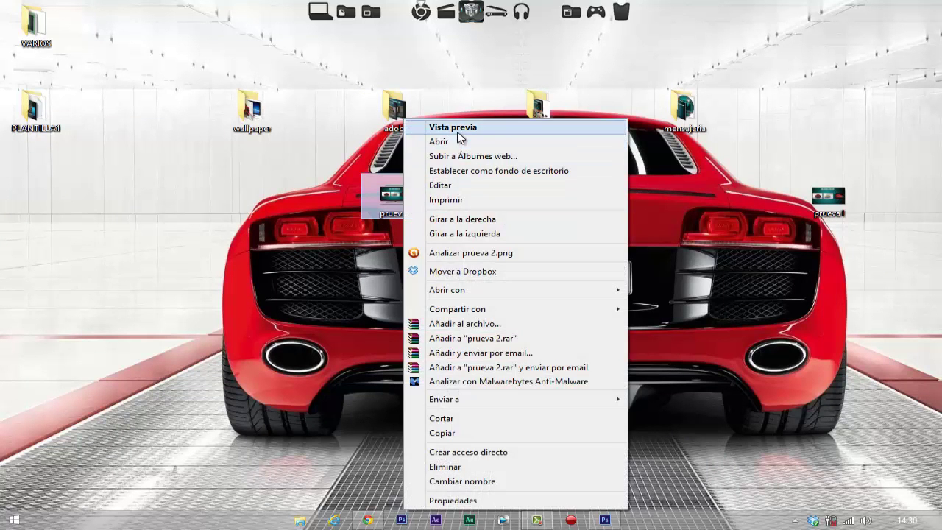
click(462, 128)
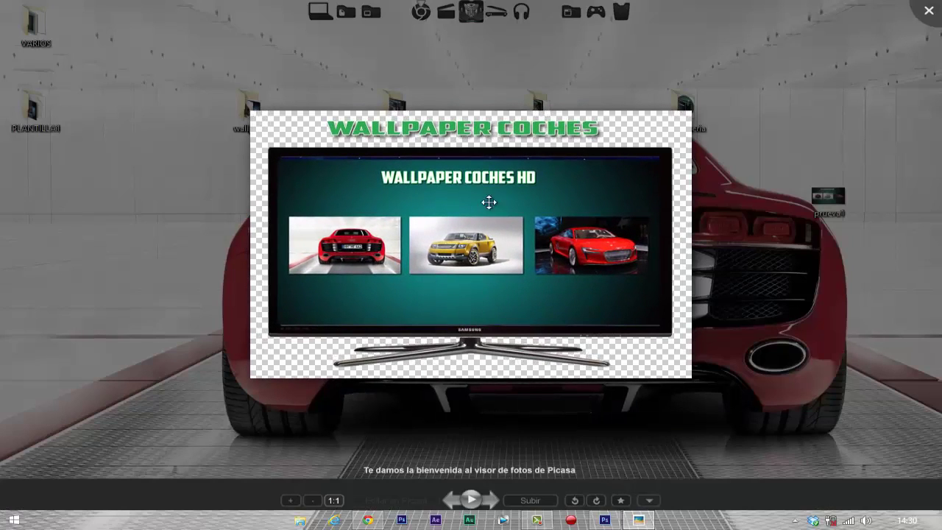
click(928, 13)
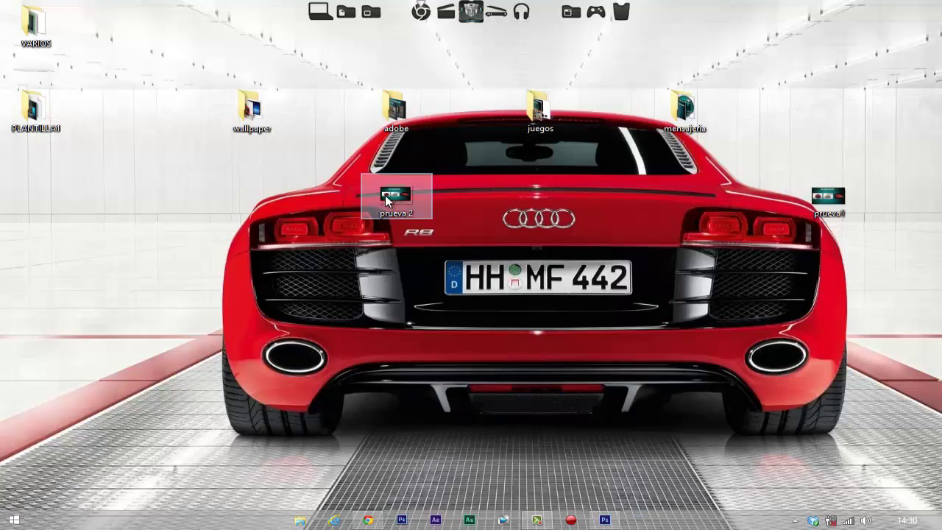
drag(385, 195, 823, 257)
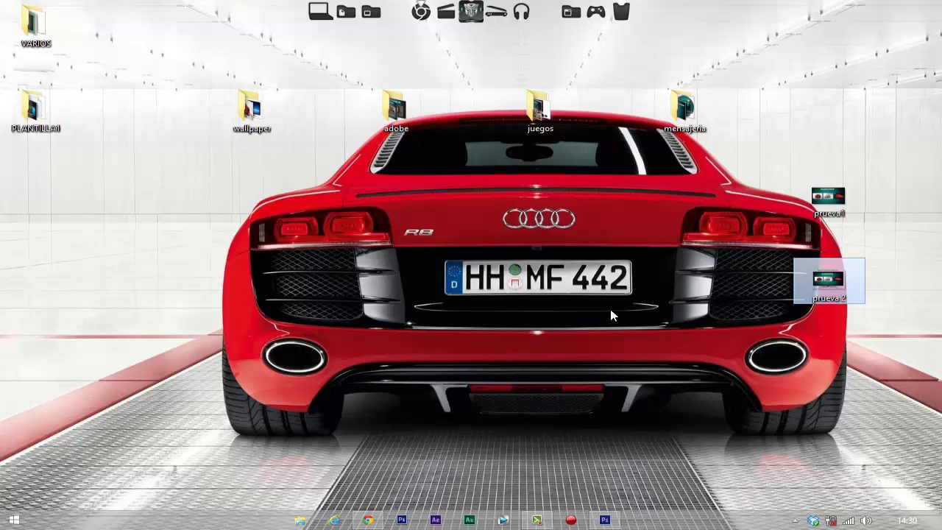
Return to Photoshop and close prueva1.jpg, Samsung.jpeg and the untitled TV banner without saving their changes.
click(616, 519)
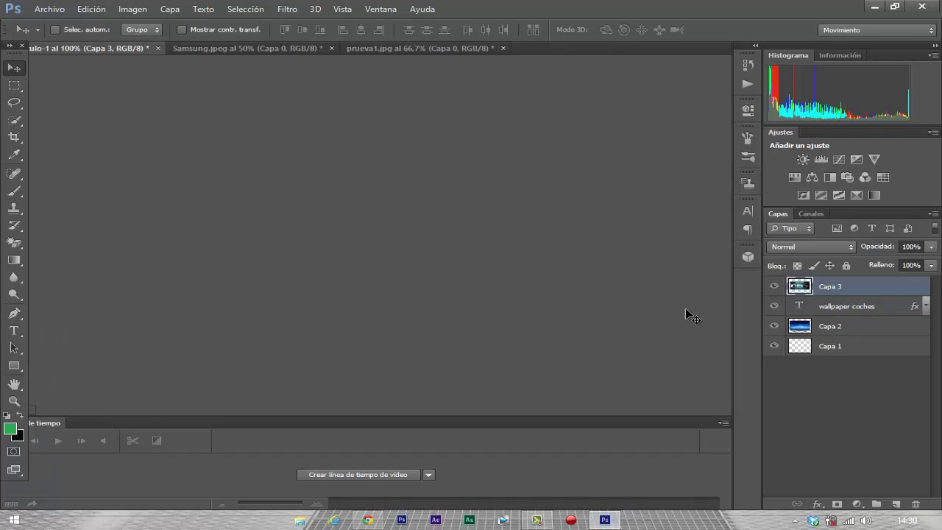
click(503, 48)
click(491, 206)
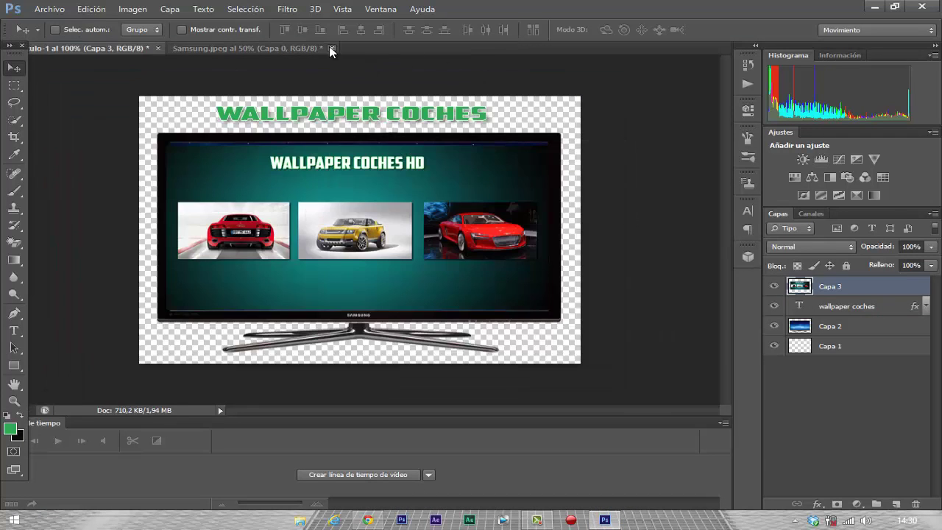
click(331, 48)
click(475, 205)
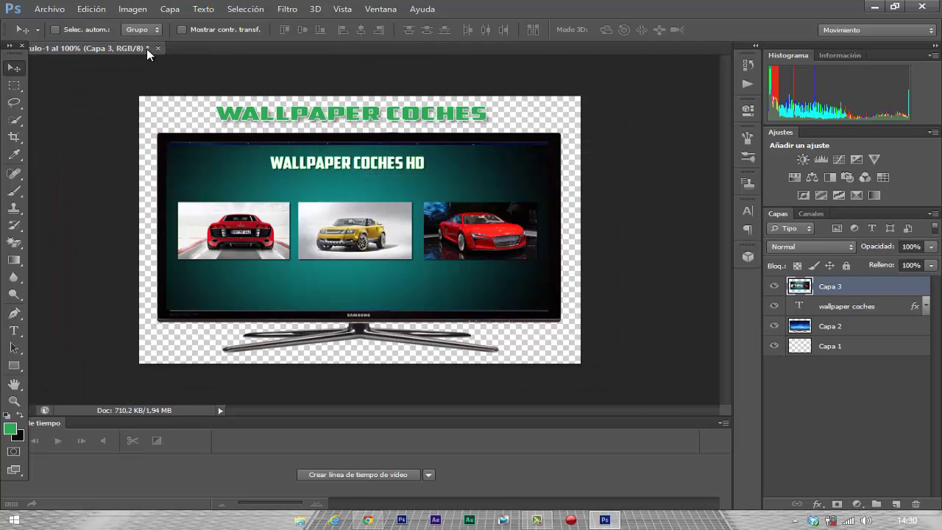
click(158, 48)
click(484, 204)
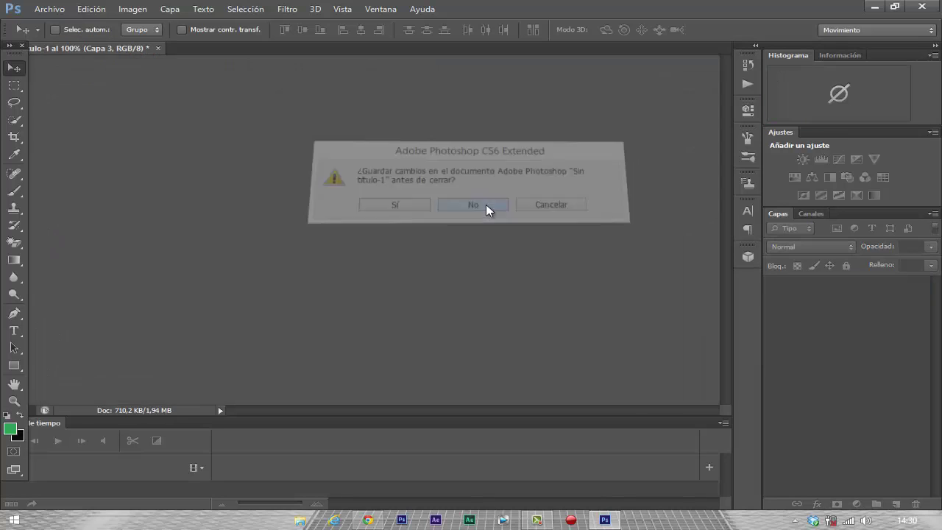
Create a new document 700 pixels wide and 70 pixels high with a transparent background.
click(50, 9)
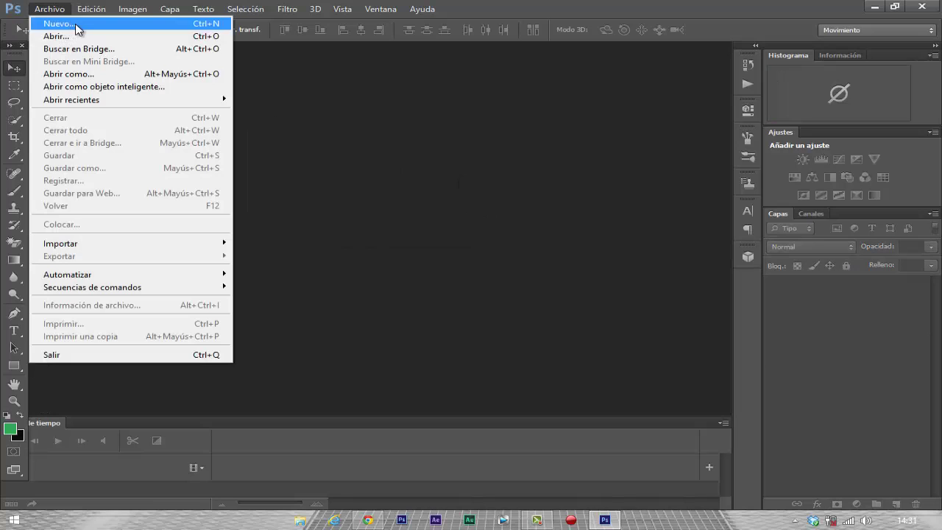
click(80, 26)
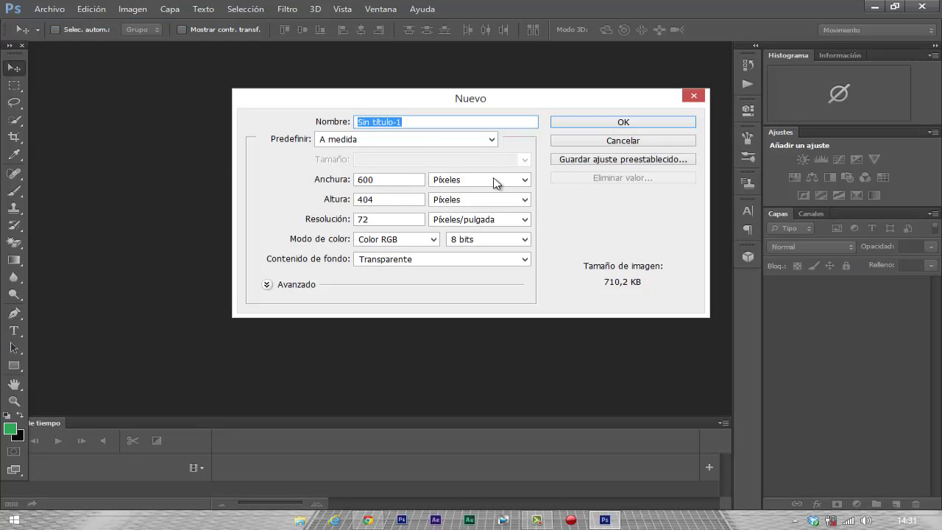
click(388, 178)
key(BackSpace)
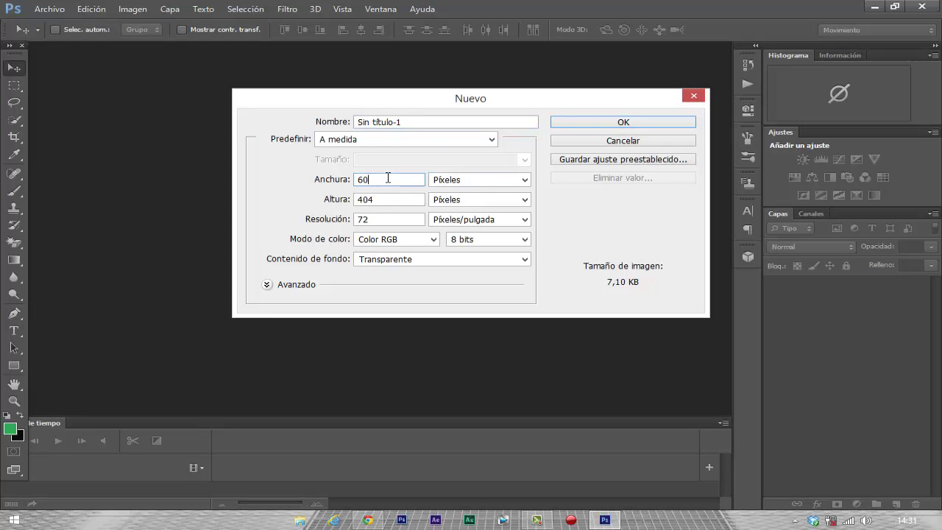
text(700)
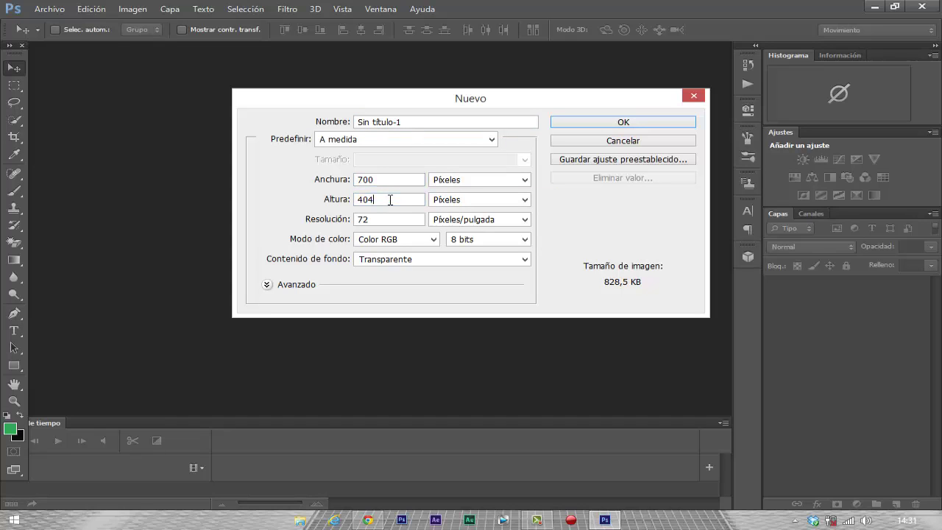
key(BackSpace)
key(BackSpace)
key(BackSpace)
text(70)
click(603, 124)
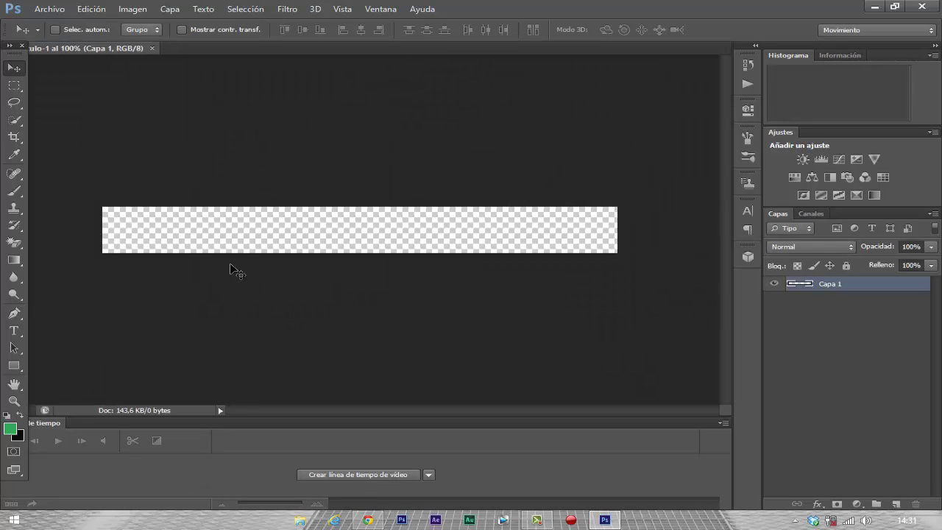
Set the Type tool to a bright cyan text colour and the American Captain font.
click(14, 333)
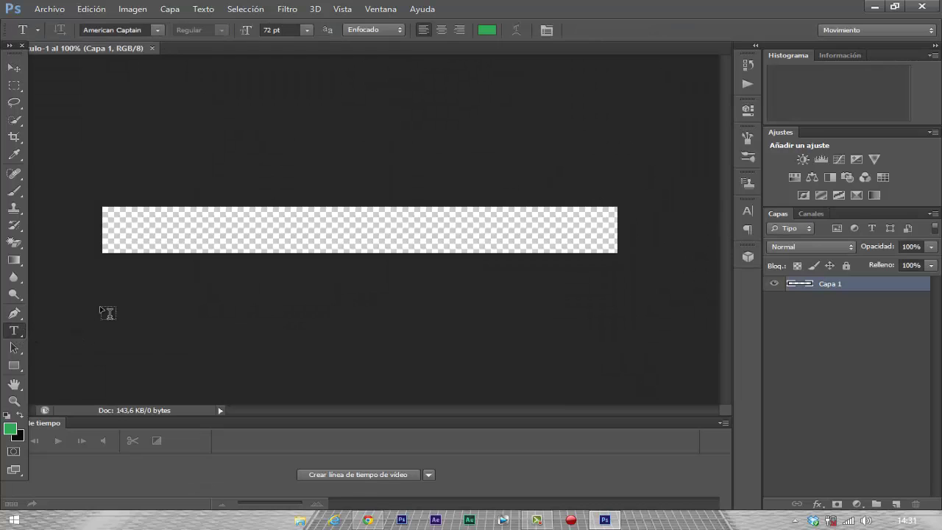
click(485, 30)
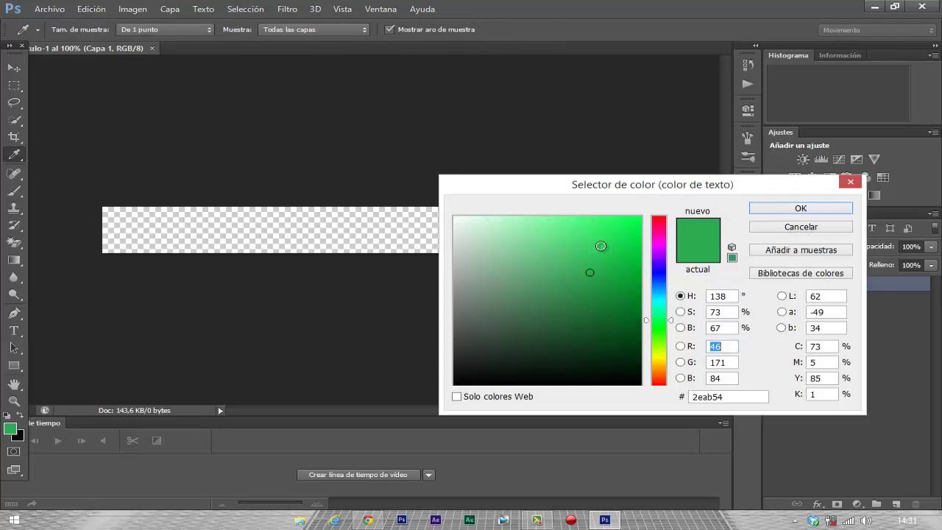
click(660, 302)
click(627, 241)
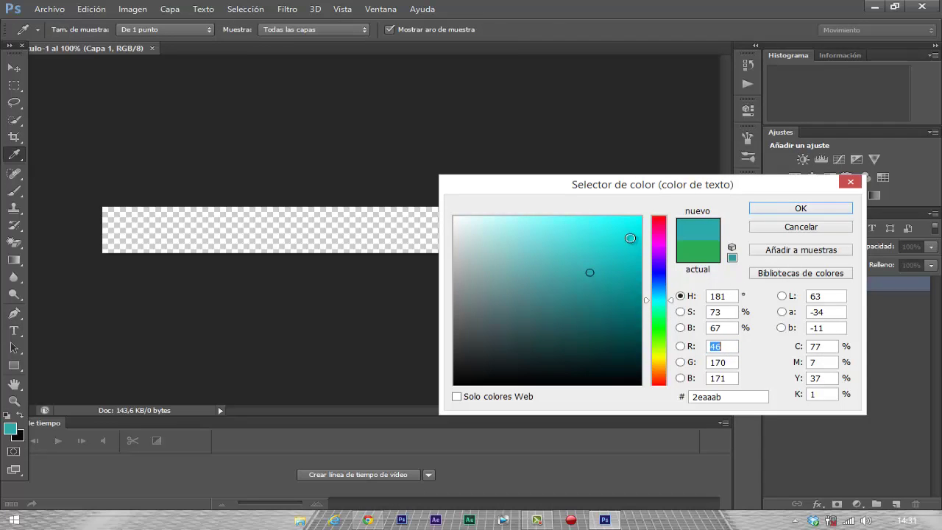
click(774, 211)
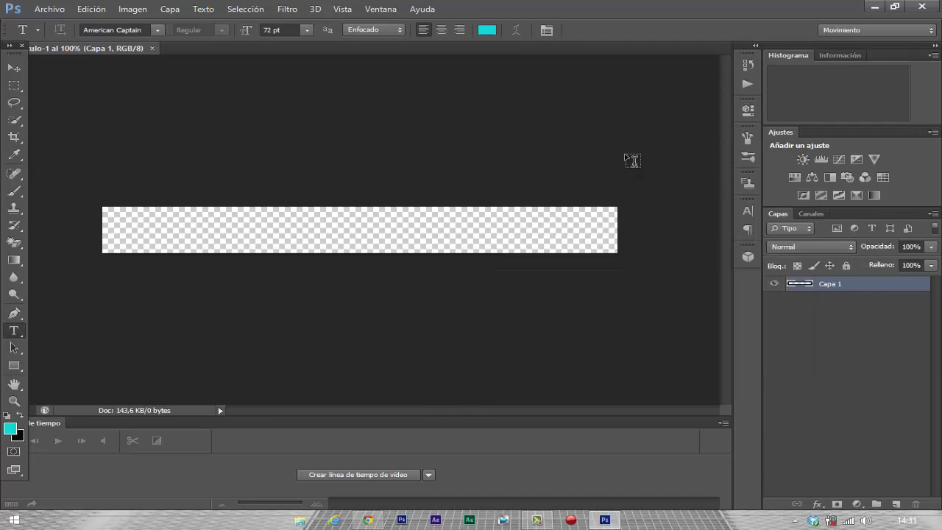
click(159, 30)
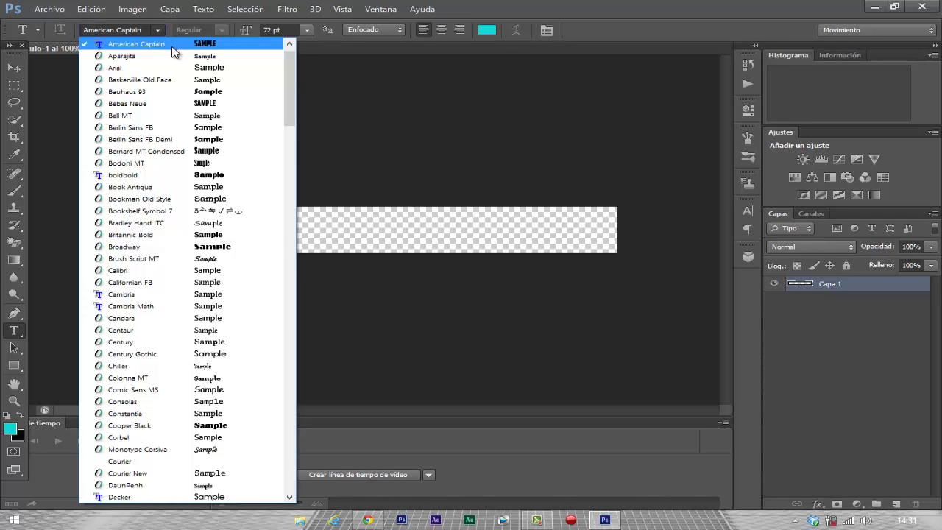
click(186, 47)
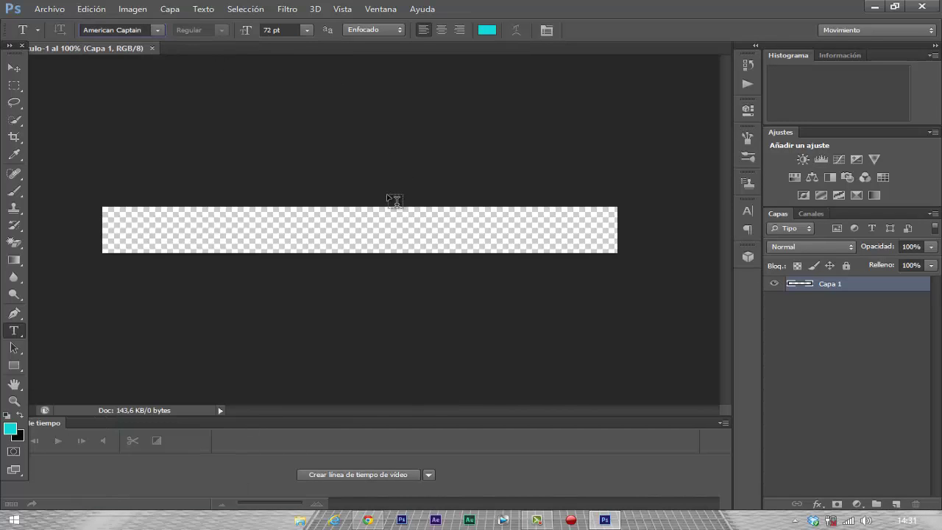
Add a "TUTORIALES" title followed by the author's first name and move it fully inside the banner.
click(220, 224)
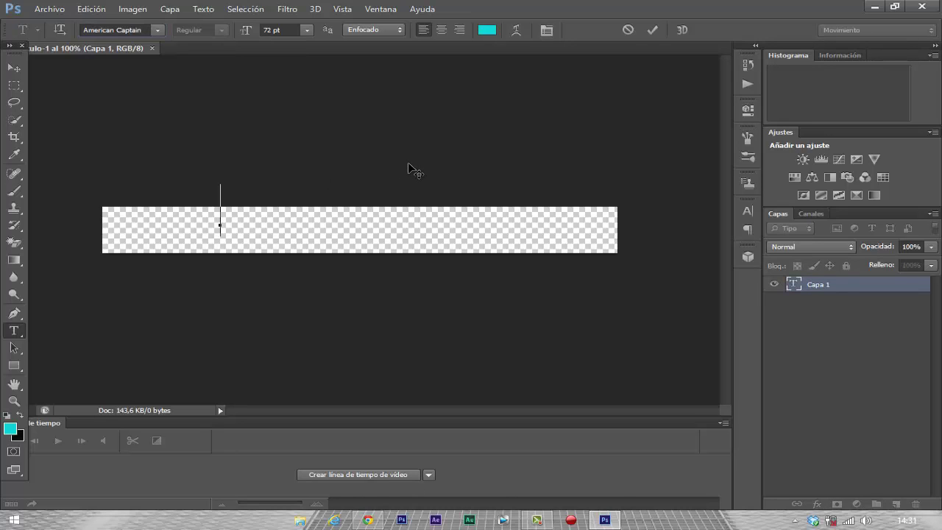
text(TUTORI)
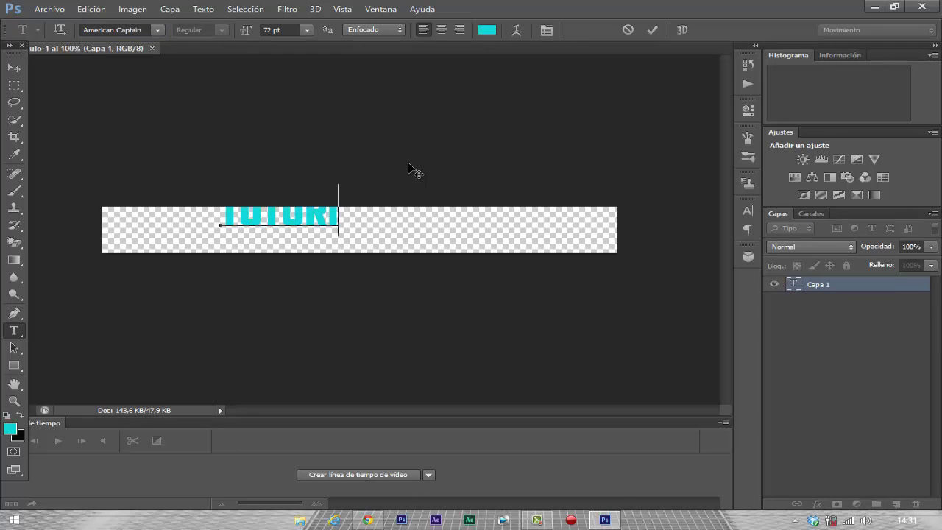
text(ALES HUGO)
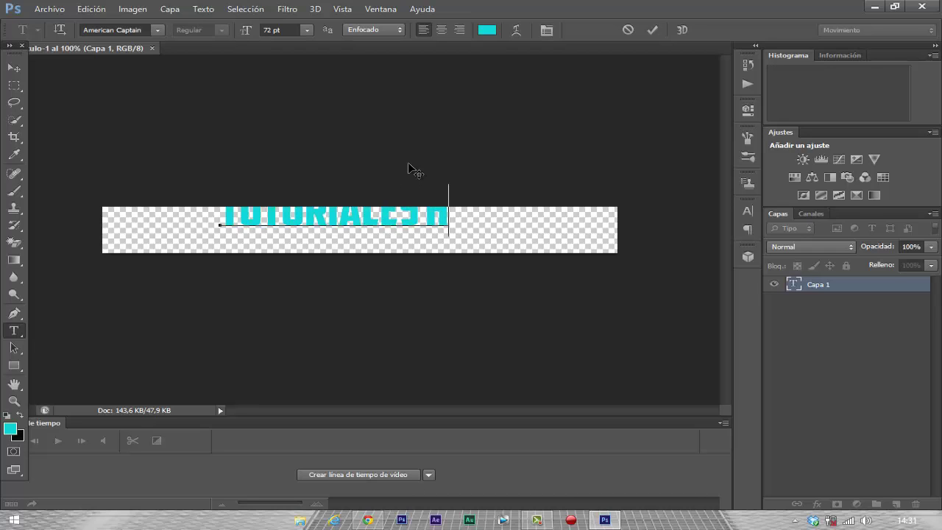
click(651, 30)
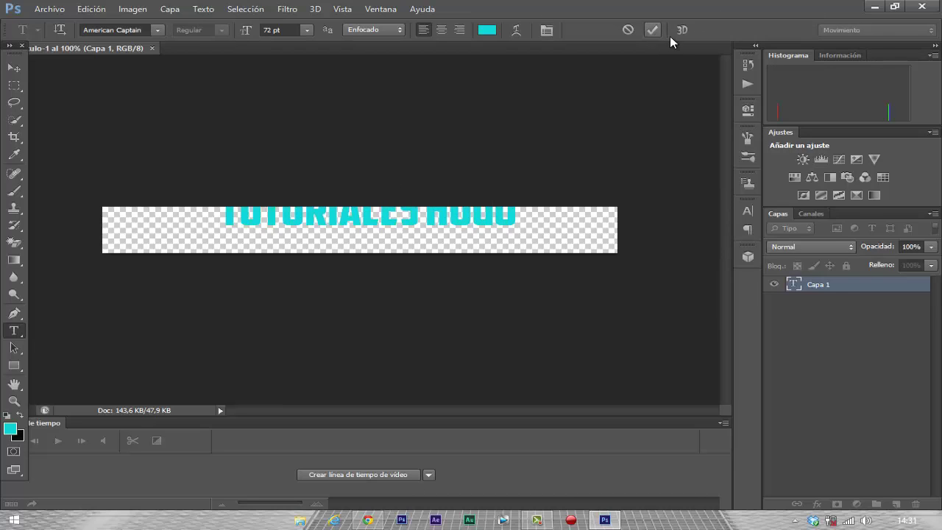
click(13, 68)
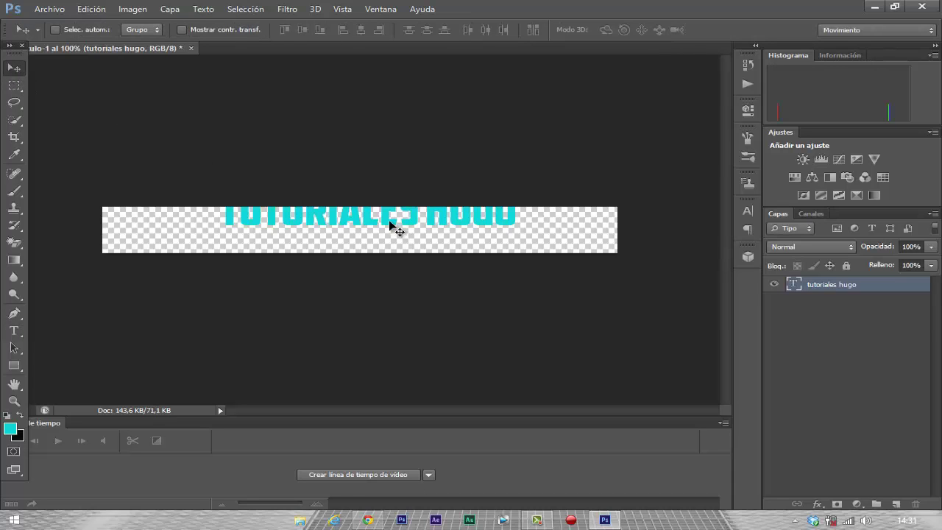
drag(390, 227, 353, 237)
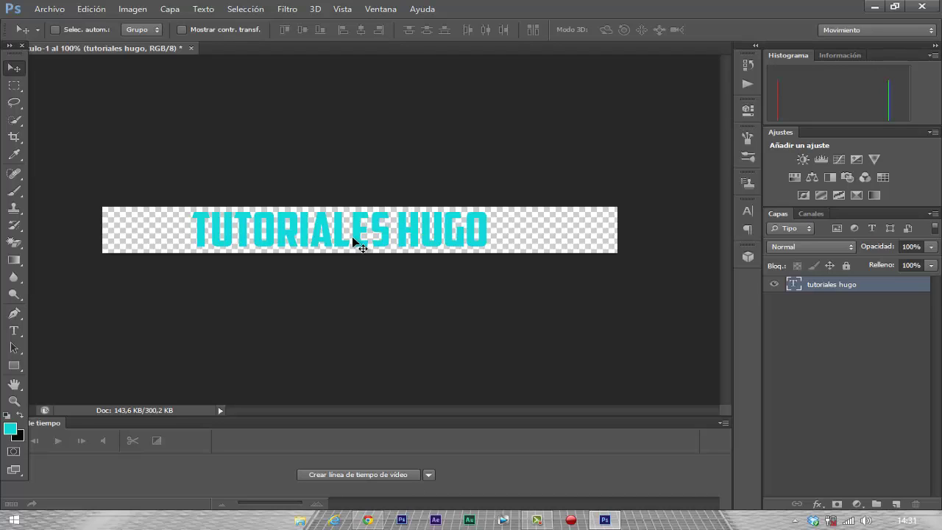
Free-transform the title to about 60% height, stretch it wider than 120%, and centre it horizontally in the banner.
key(ctrl+t)
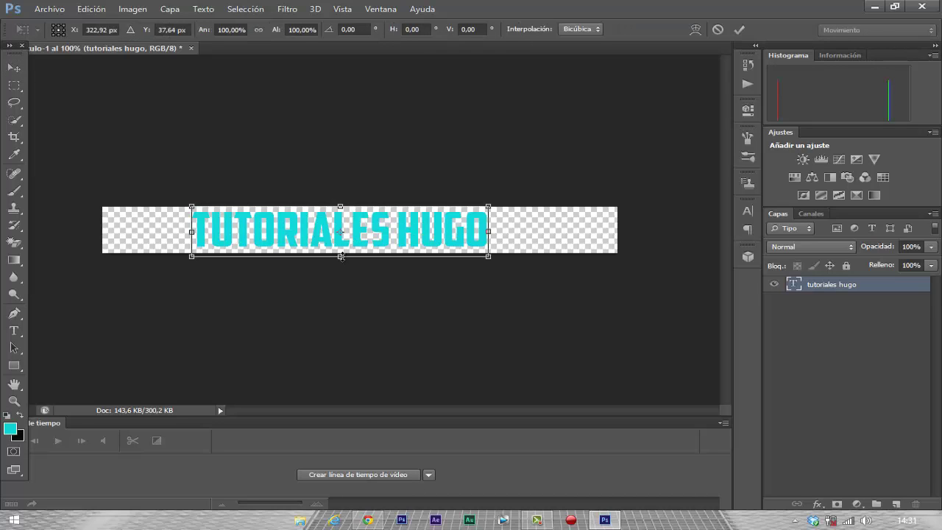
drag(340, 256, 341, 244)
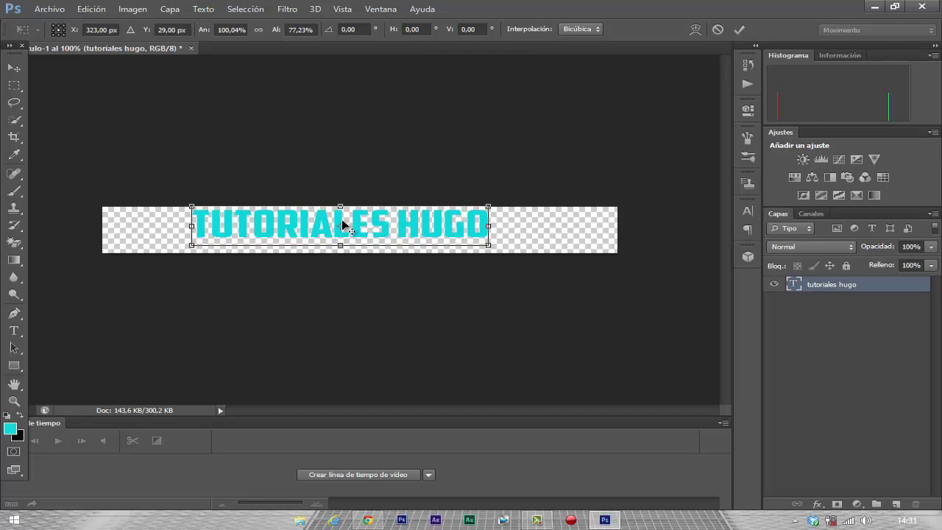
drag(340, 207, 340, 215)
drag(489, 231, 548, 230)
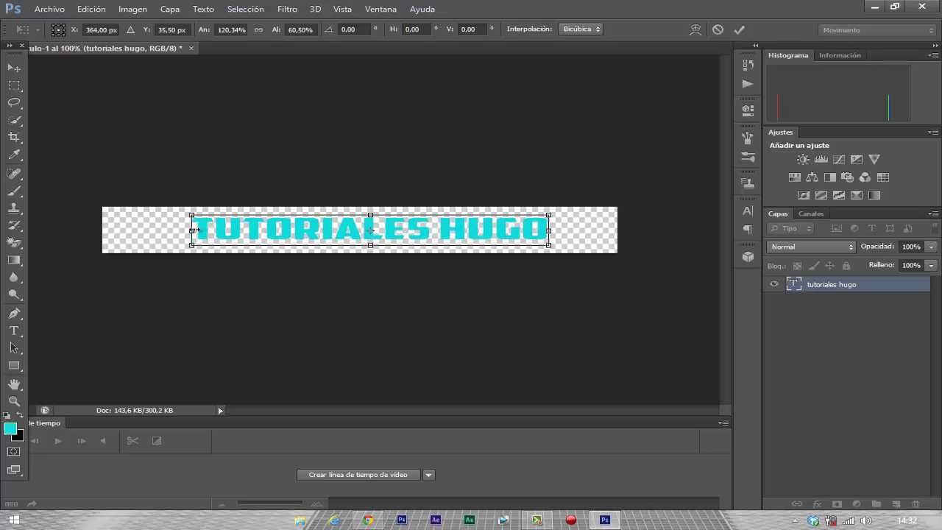
drag(192, 230, 182, 230)
click(739, 29)
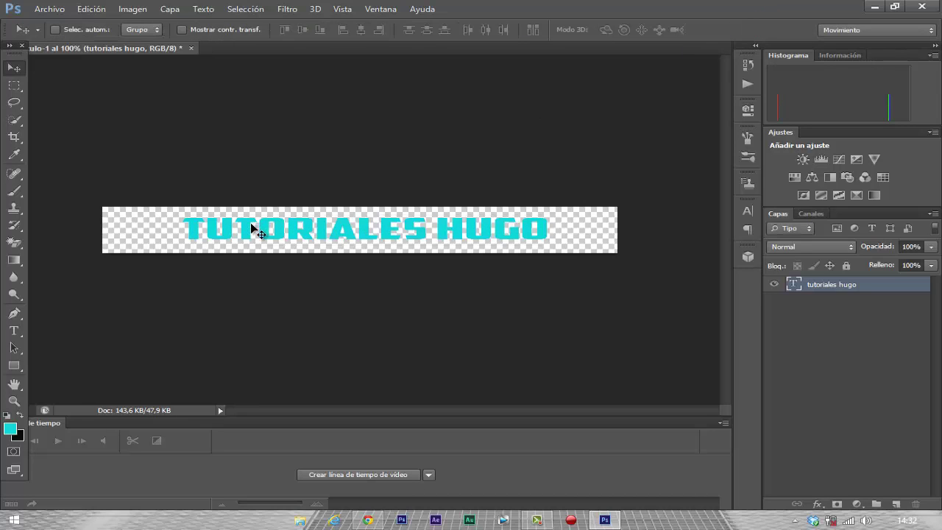
drag(251, 228, 243, 222)
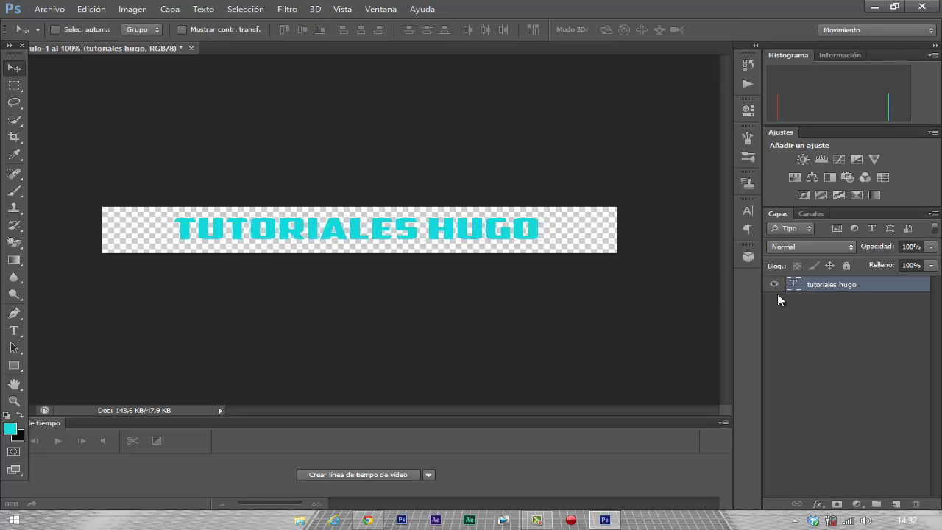
Open the title layer's blending options and enable a drop shadow.
right_click(850, 289)
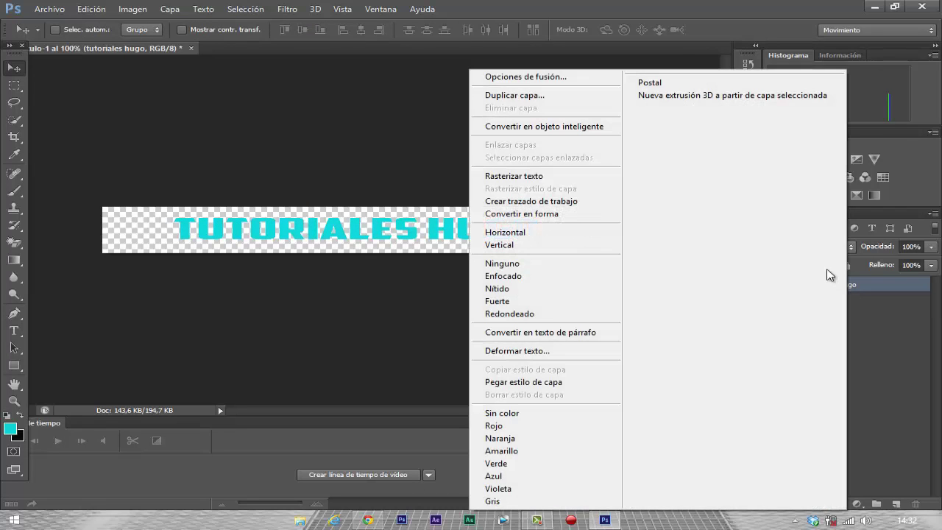
click(560, 76)
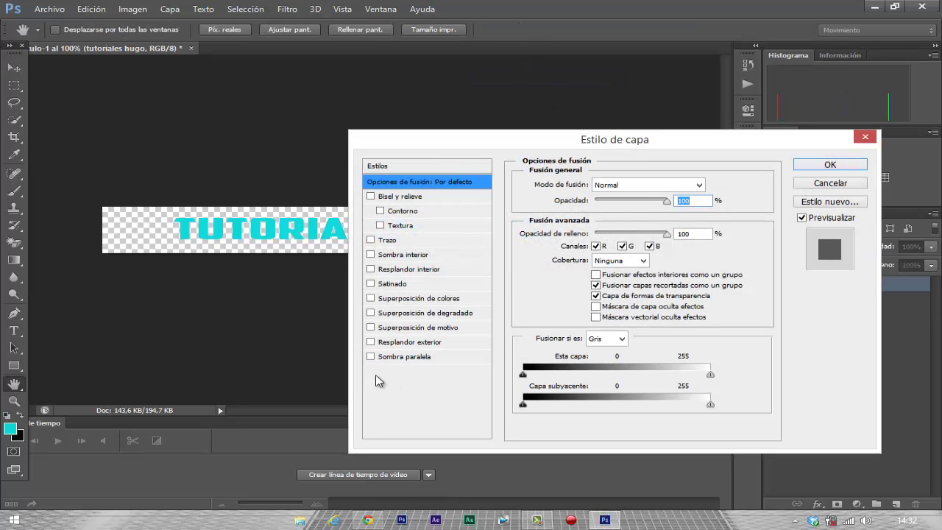
drag(460, 146, 602, 125)
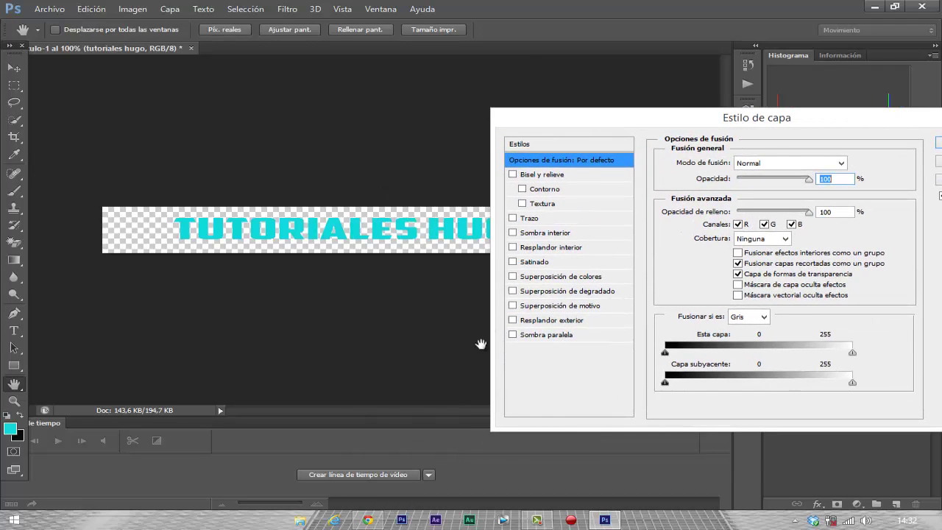
click(514, 335)
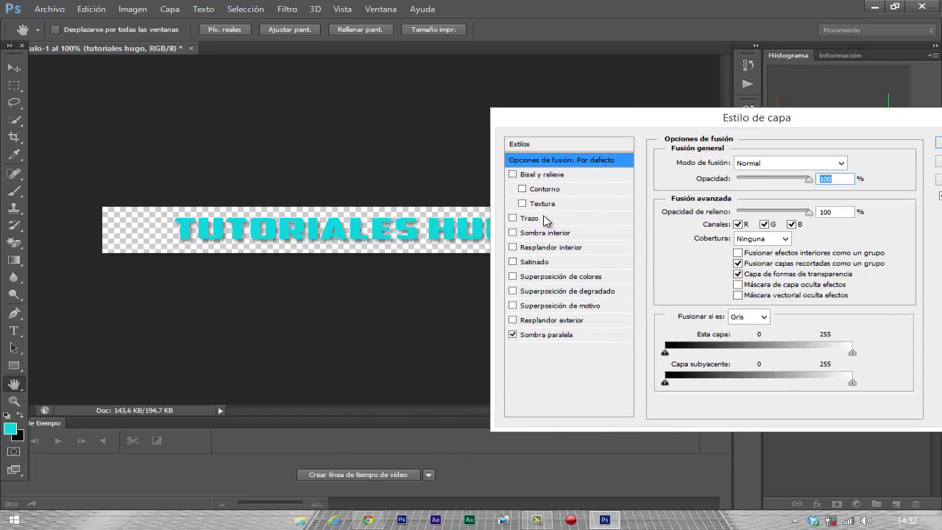
Add a 1 px bright green outside stroke to the title and apply the layer style.
click(526, 218)
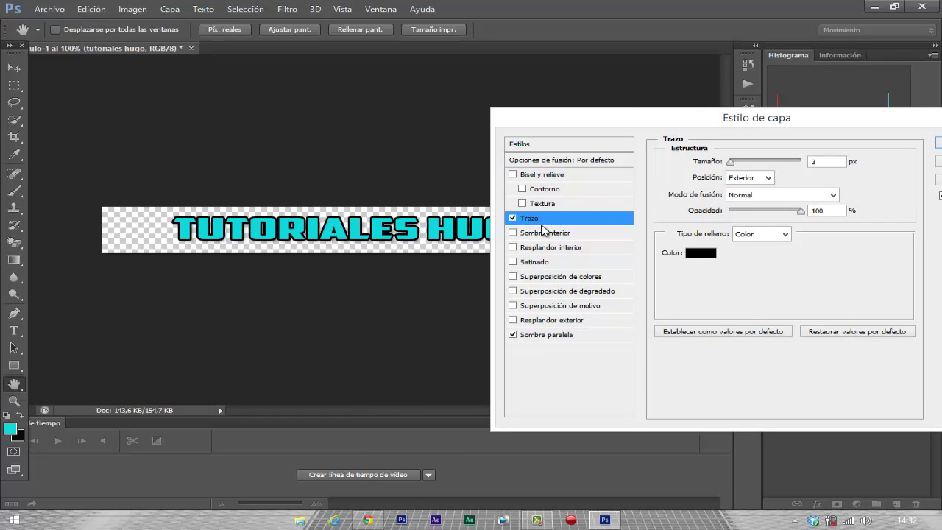
click(702, 253)
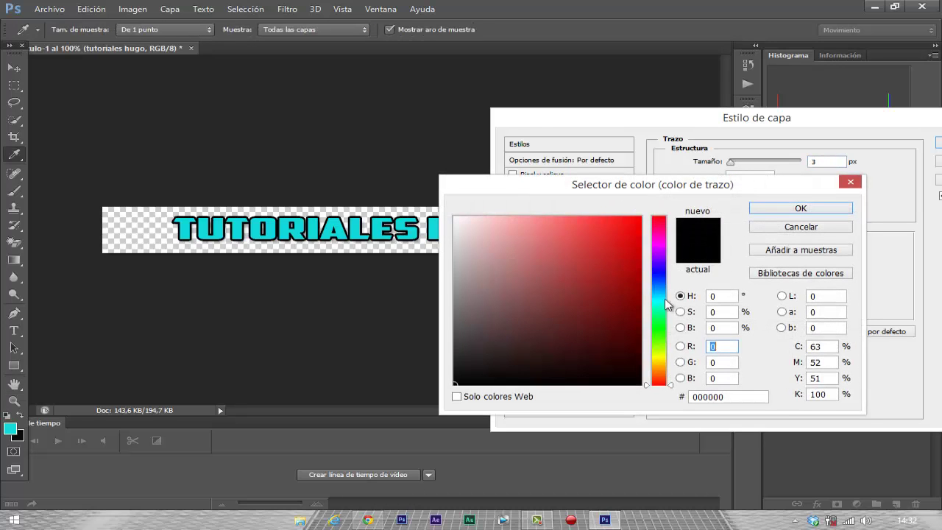
click(665, 328)
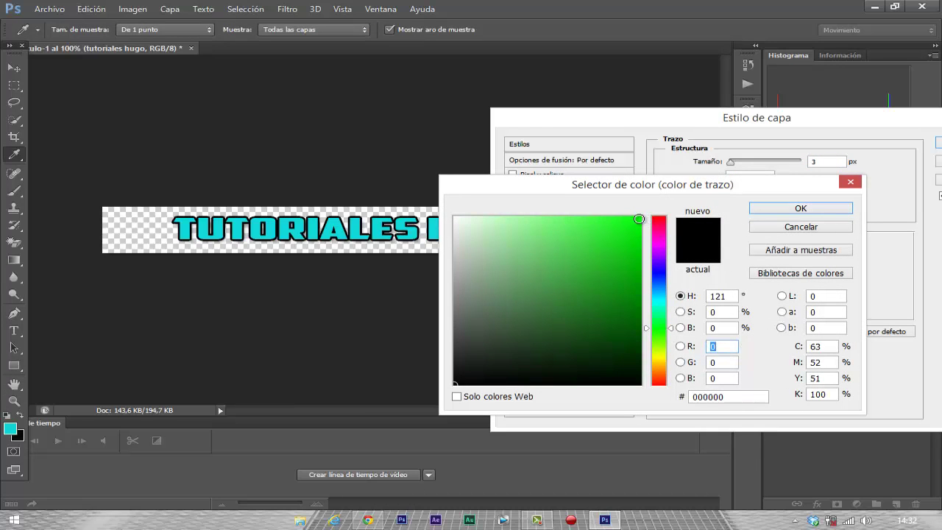
click(638, 219)
click(788, 210)
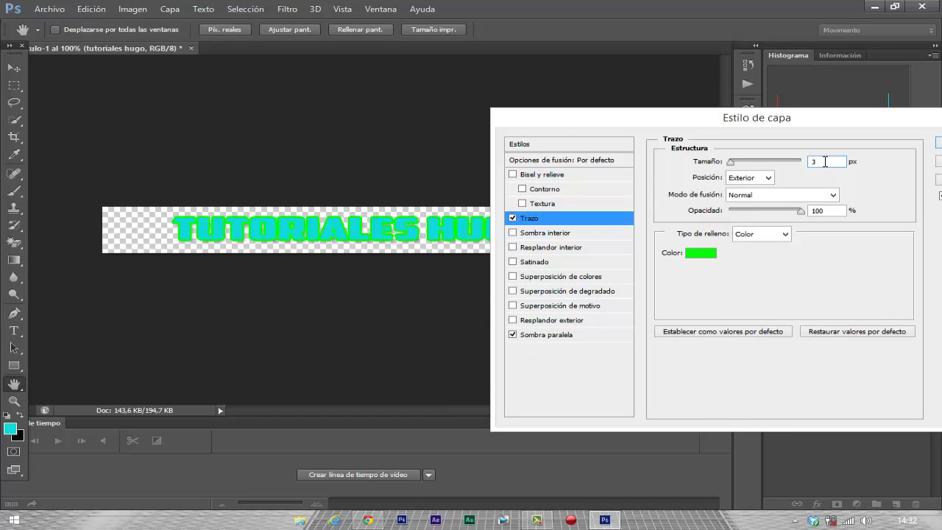
text(1)
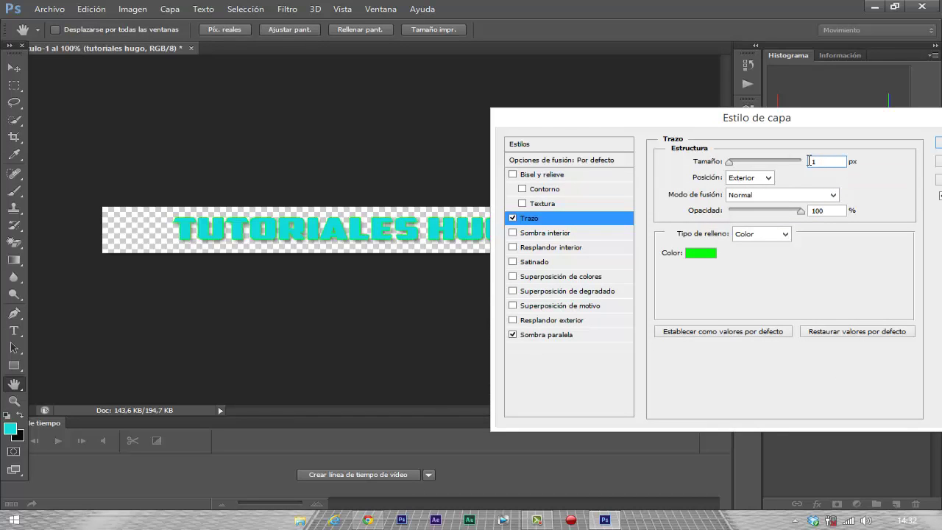
drag(756, 120, 579, 113)
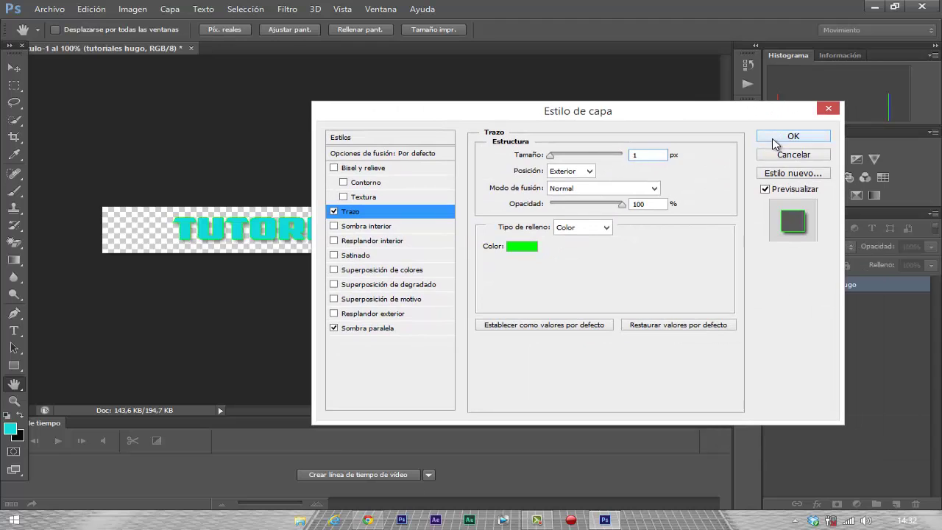
click(774, 138)
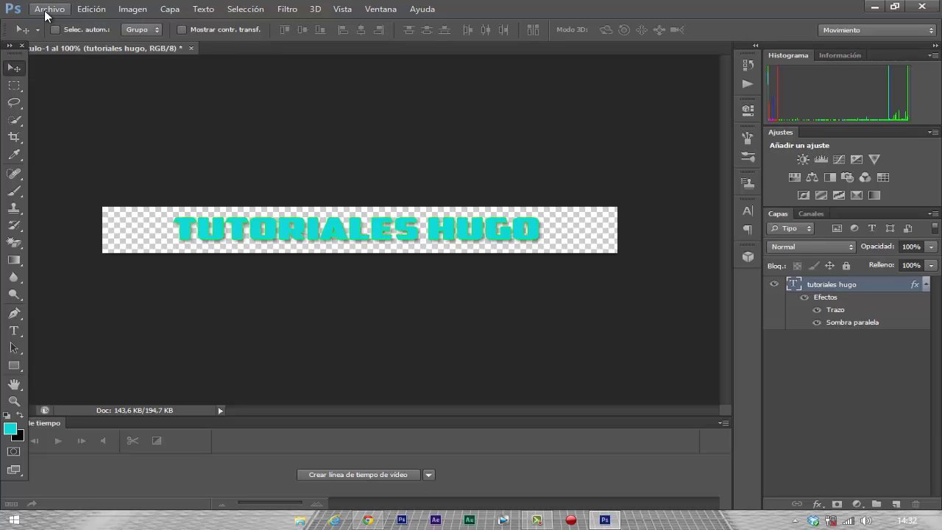
Save the title banner to the desktop as a PNG named "prueva 3" with smallest/slow compression and no interlacing.
click(45, 10)
click(127, 168)
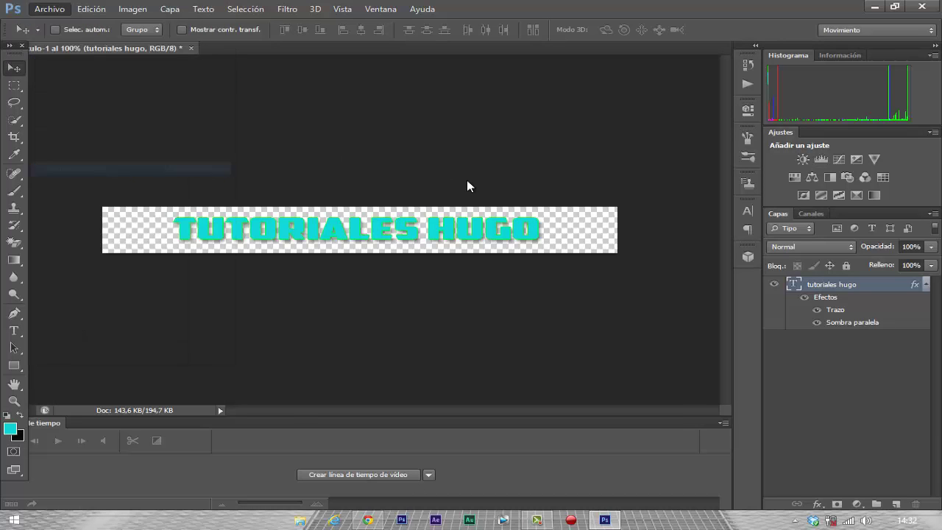
key(BackSpace)
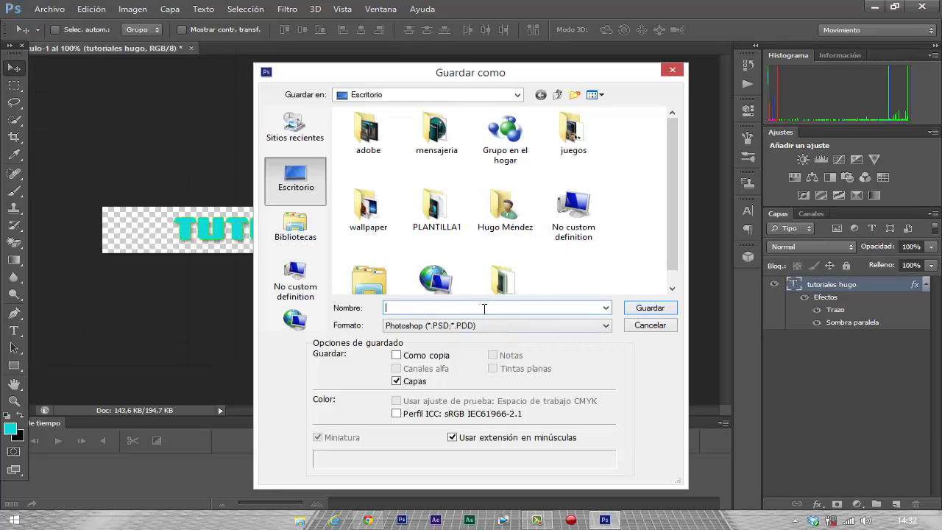
text(prue)
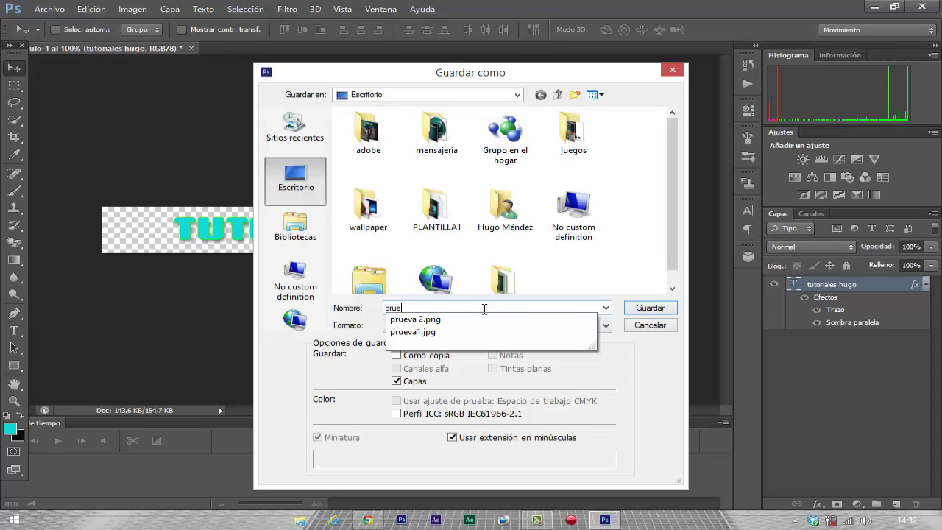
text(va )
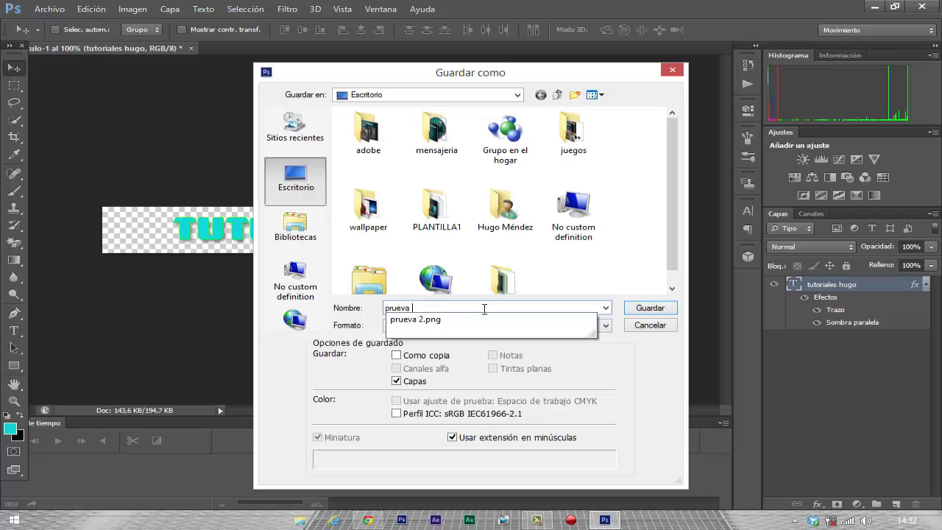
text(3)
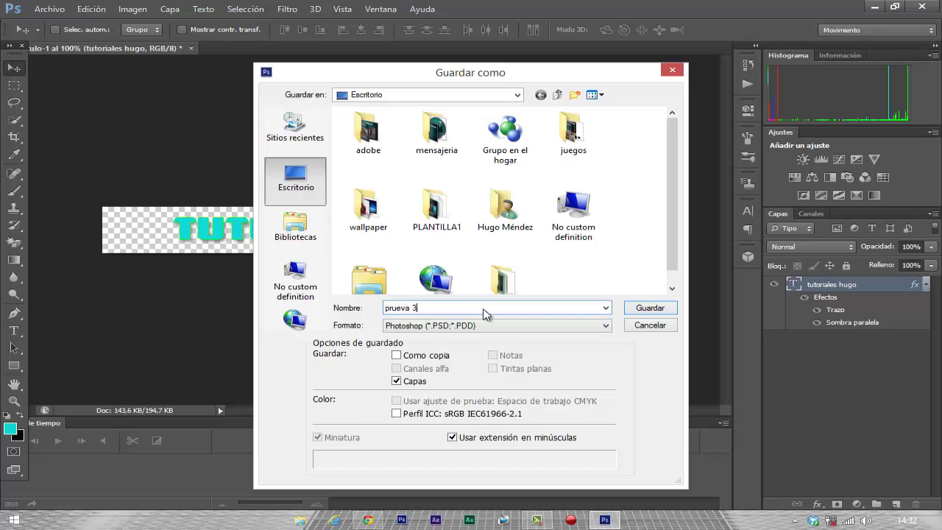
click(606, 326)
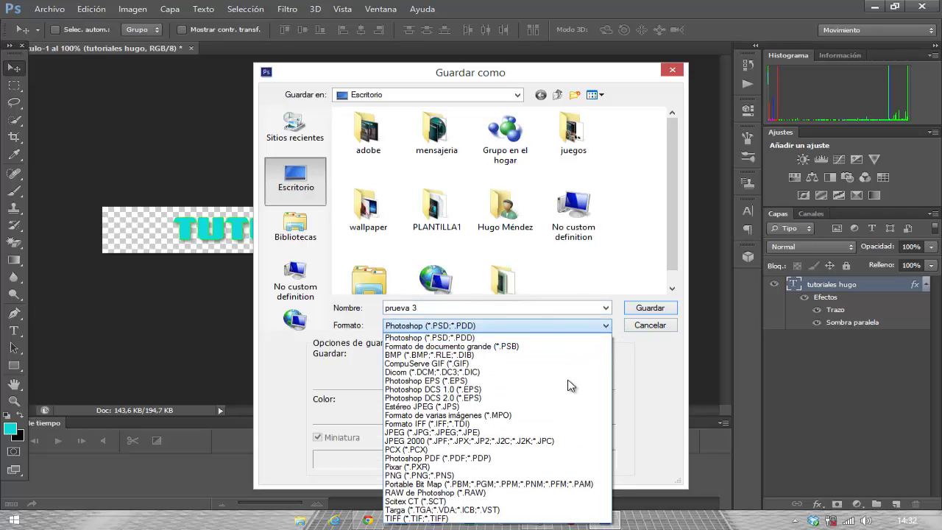
click(504, 477)
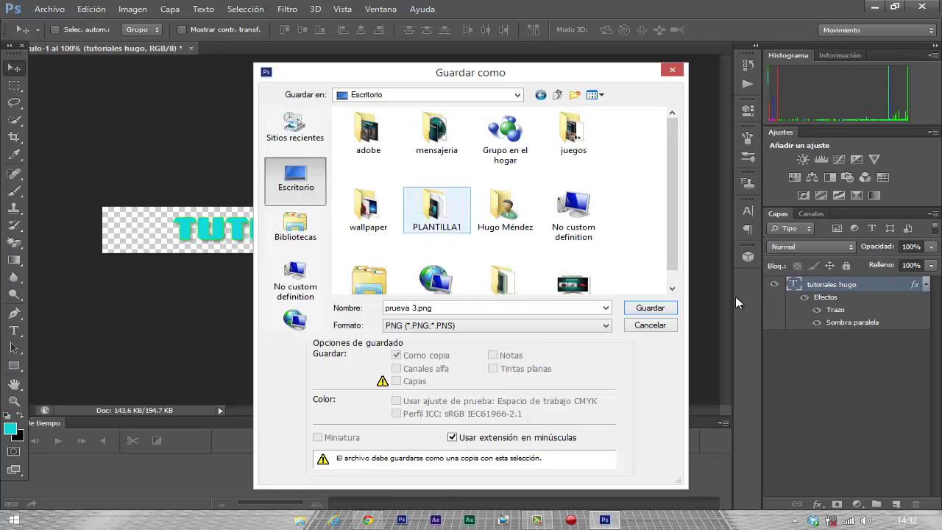
click(659, 309)
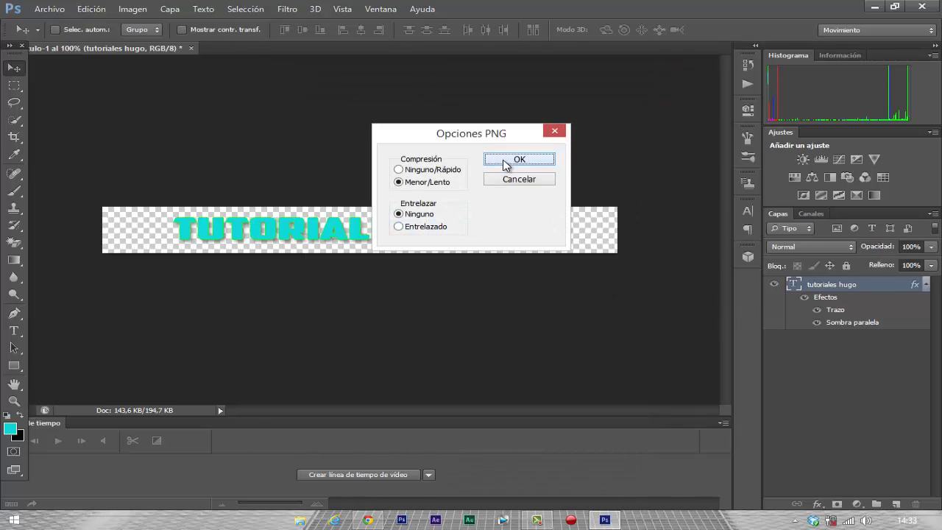
click(507, 163)
On the desktop, preview the prueva 3 image and place its file below prueva 2.
click(874, 7)
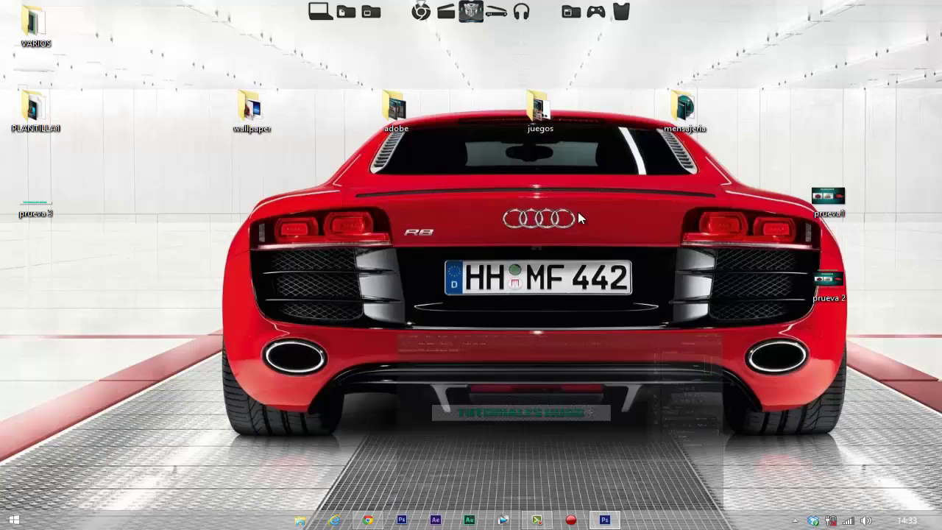
drag(39, 206, 400, 208)
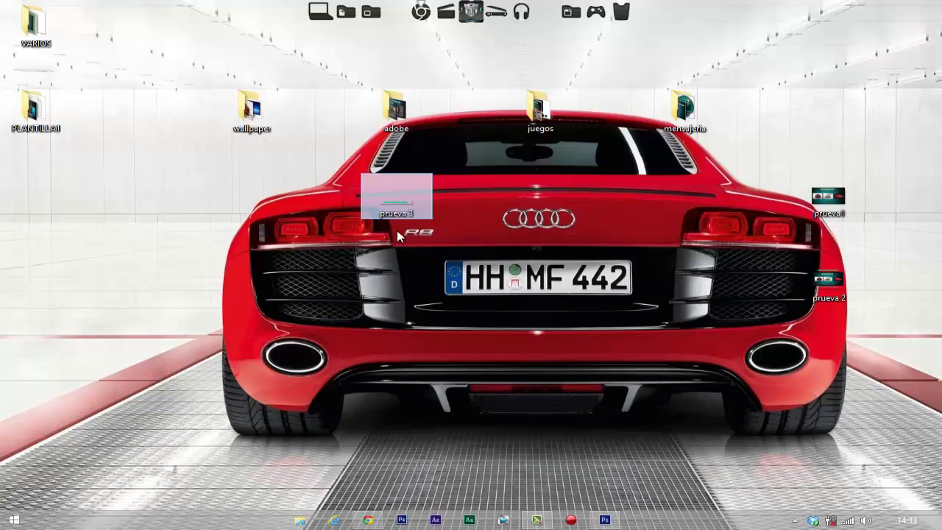
right_click(400, 207)
click(475, 128)
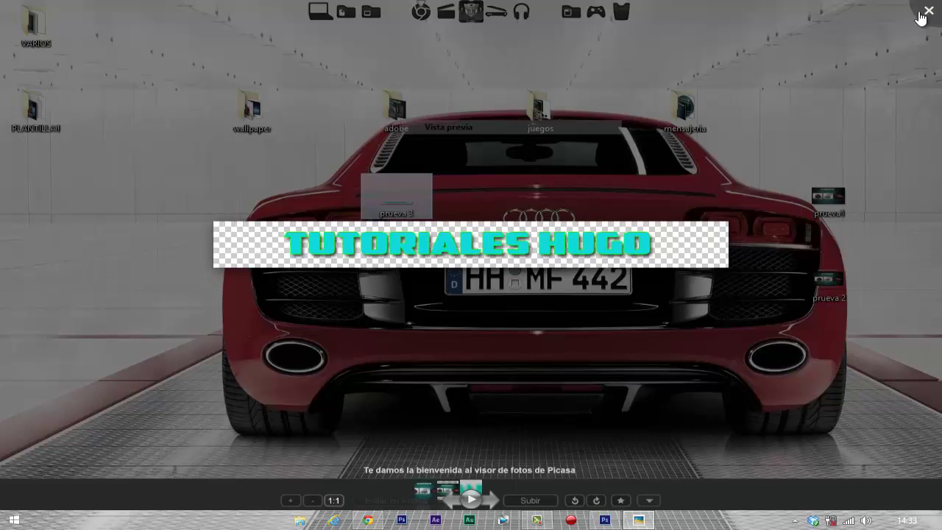
click(929, 12)
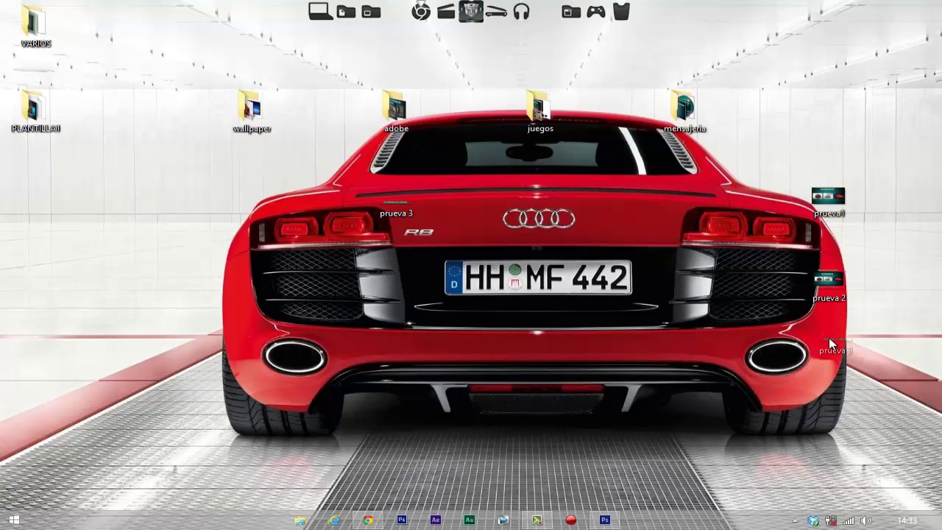
drag(829, 340, 828, 337)
Switch back to Photoshop and close the title banner document without saving its changes.
click(600, 518)
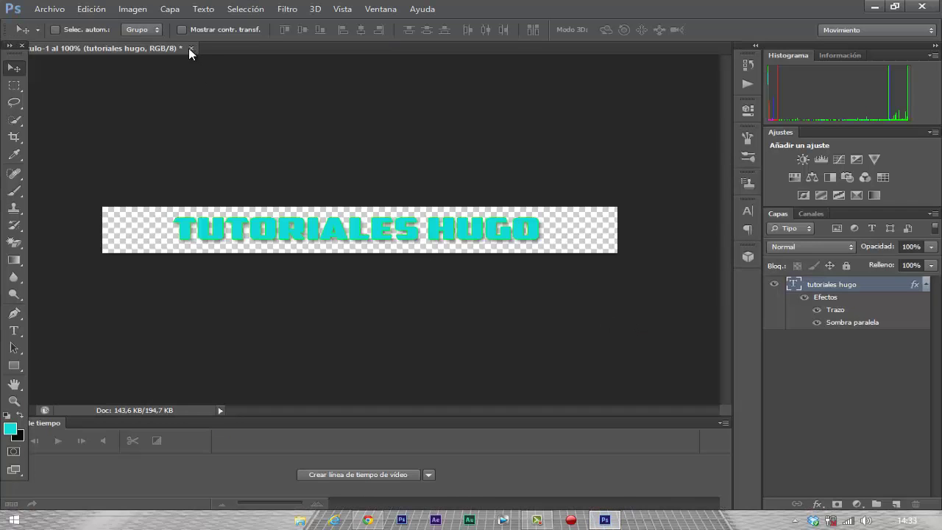
click(190, 49)
click(466, 207)
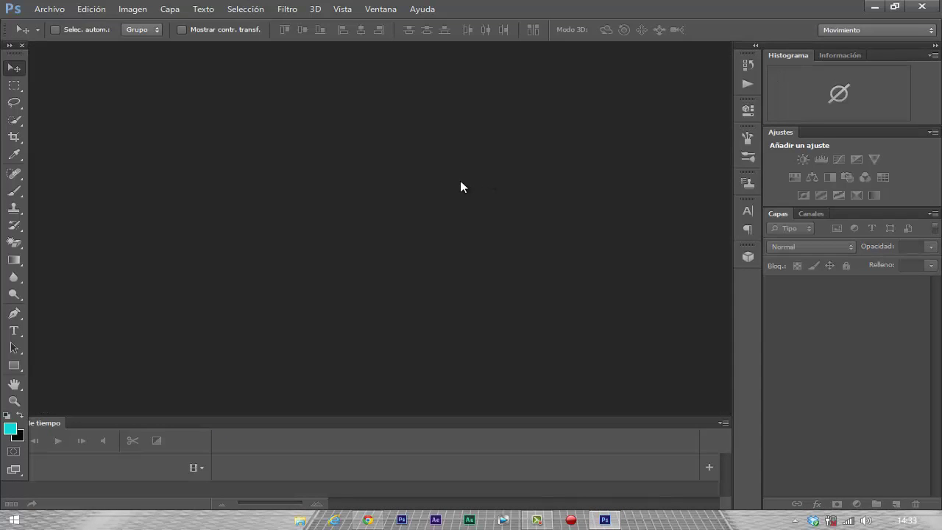
Create a new 80 x 80 px document with a white background and convert its background into the regular layer Capa 0.
click(52, 11)
click(66, 25)
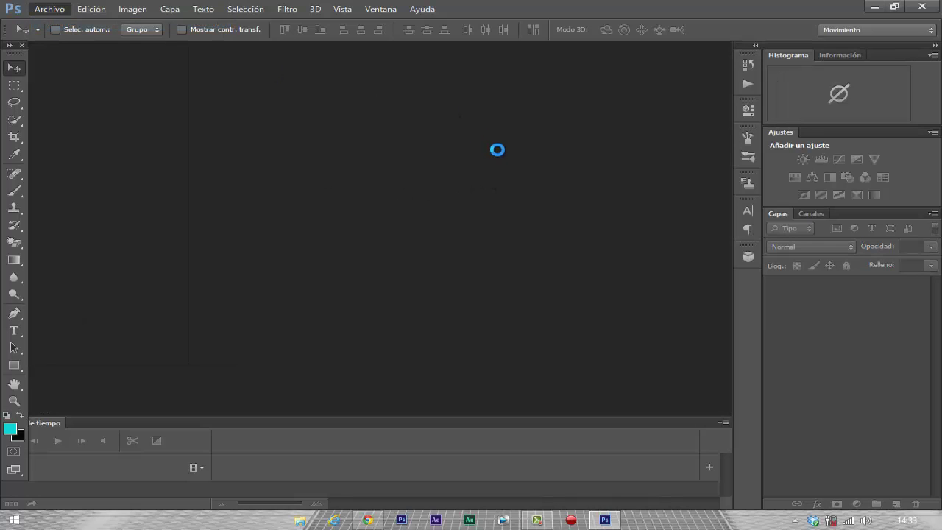
click(388, 180)
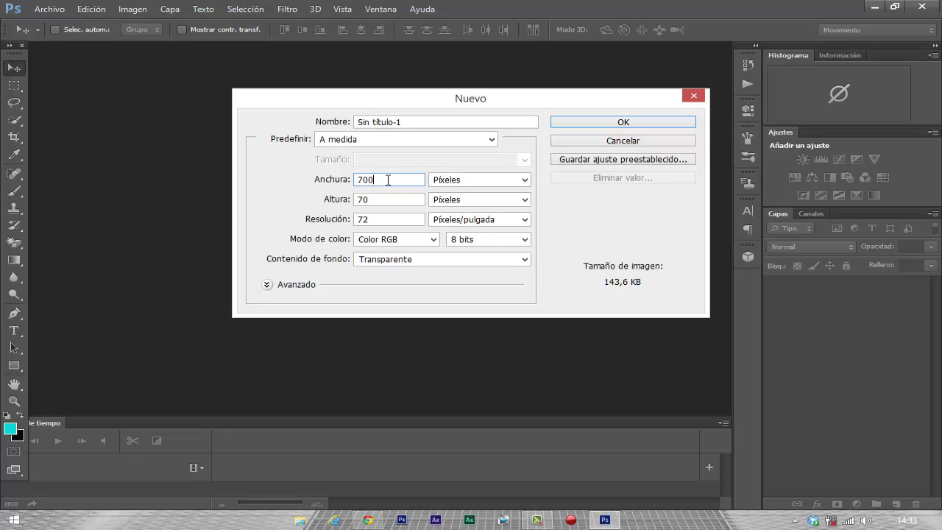
key(BackSpace)
key(BackSpace)
key(BackSpace)
text(80)
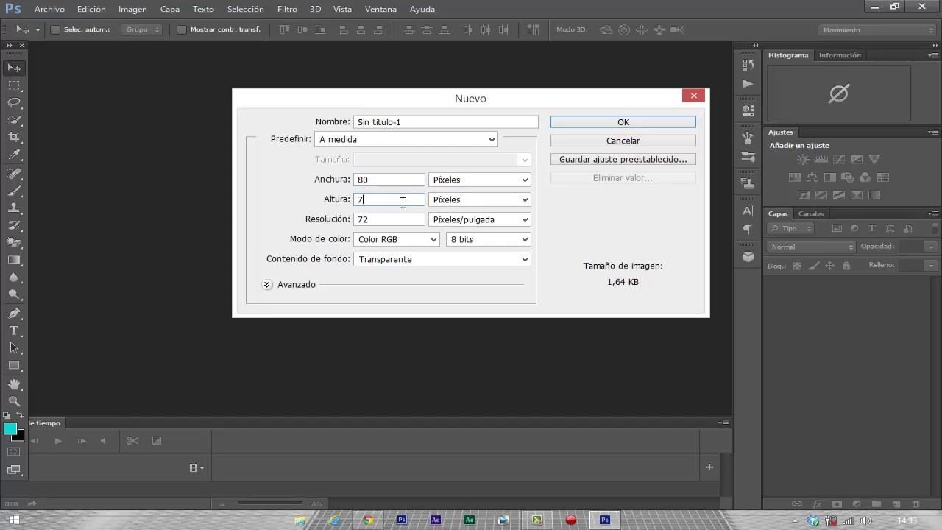
text(80)
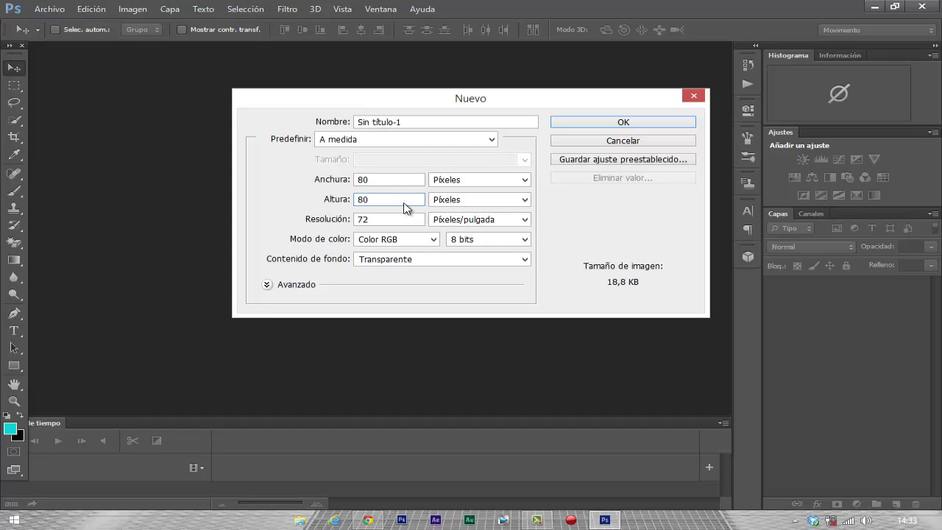
click(524, 259)
click(495, 273)
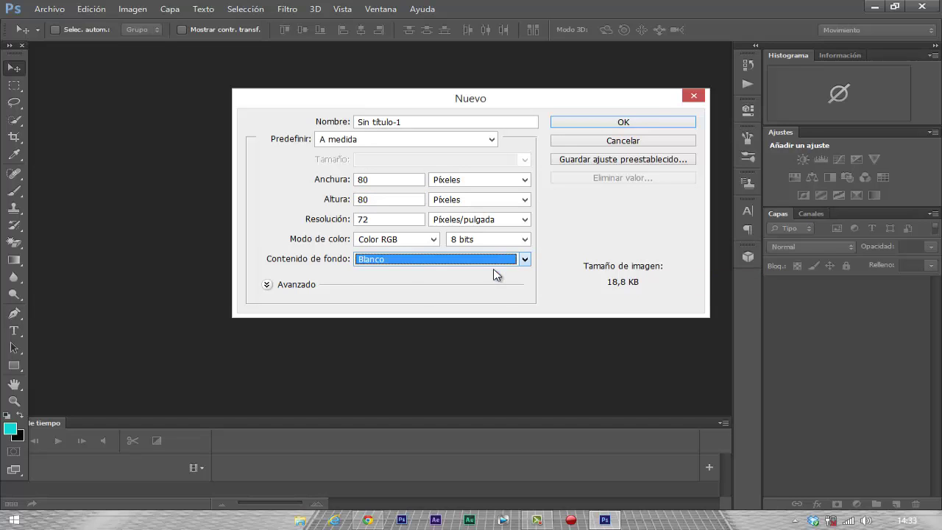
click(610, 121)
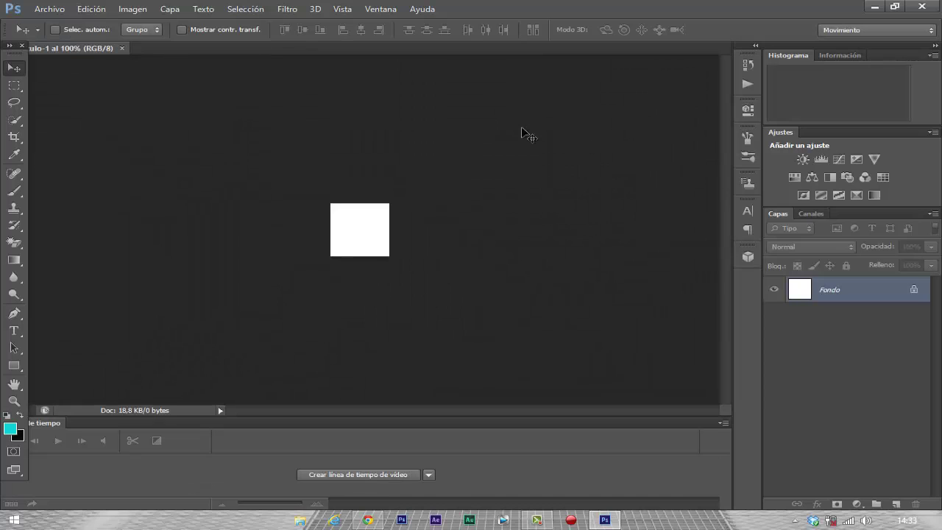
double_click(847, 295)
click(607, 163)
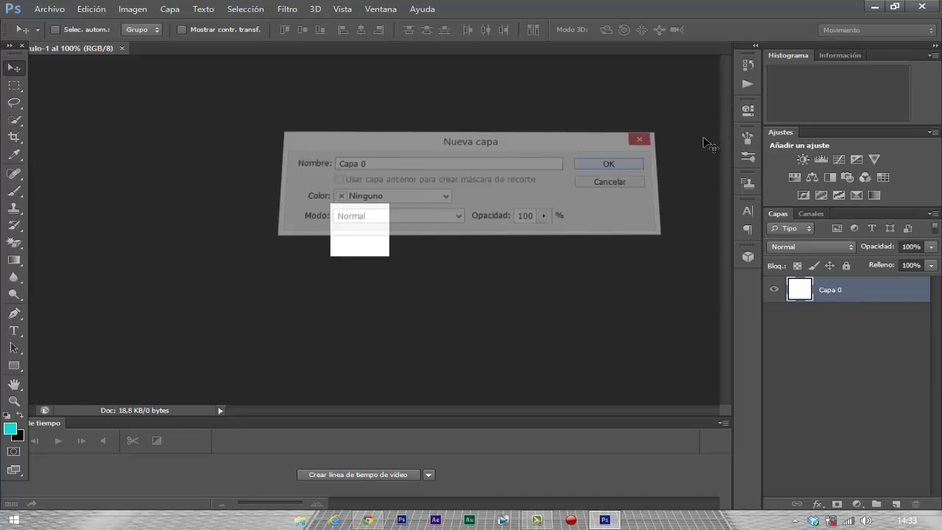
Open the square HM logo image with the dark blue background from the VARIOS folder on the desktop.
click(46, 9)
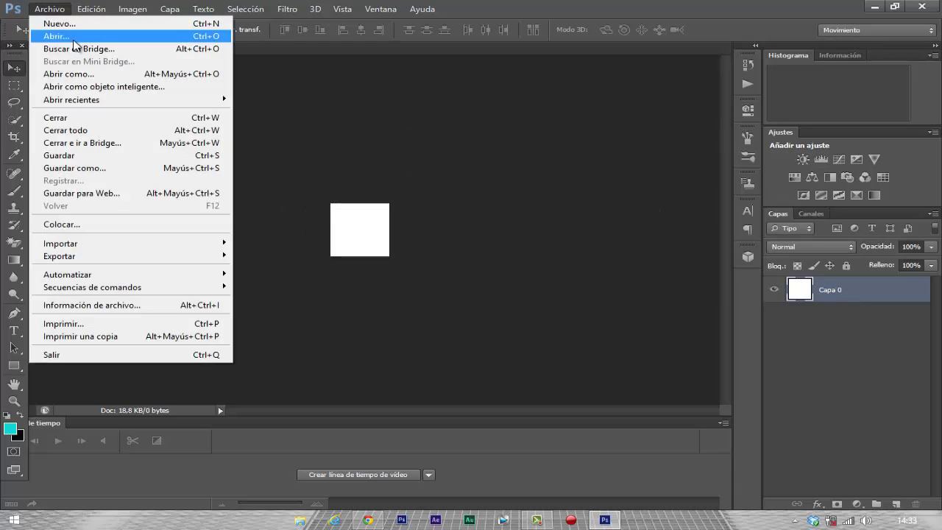
click(58, 36)
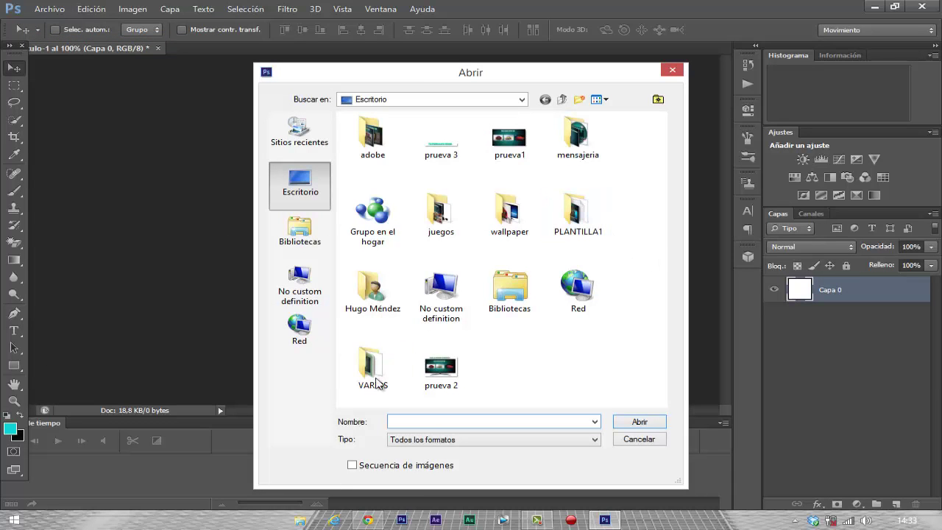
double_click(374, 372)
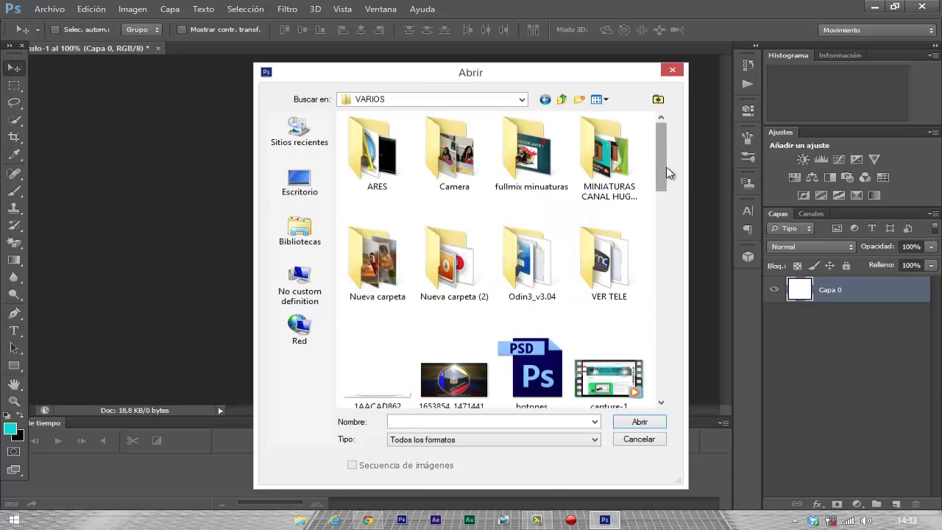
scroll(658, 171, down, 5)
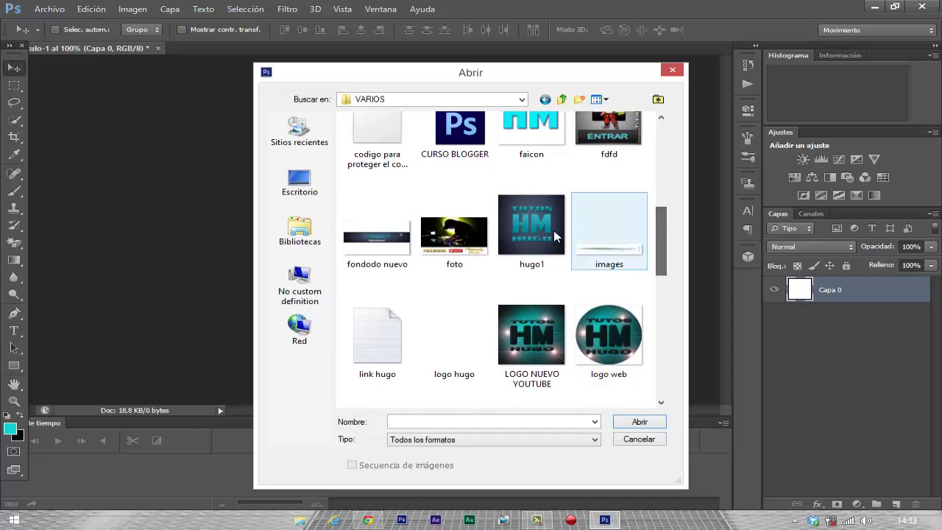
click(544, 227)
click(637, 421)
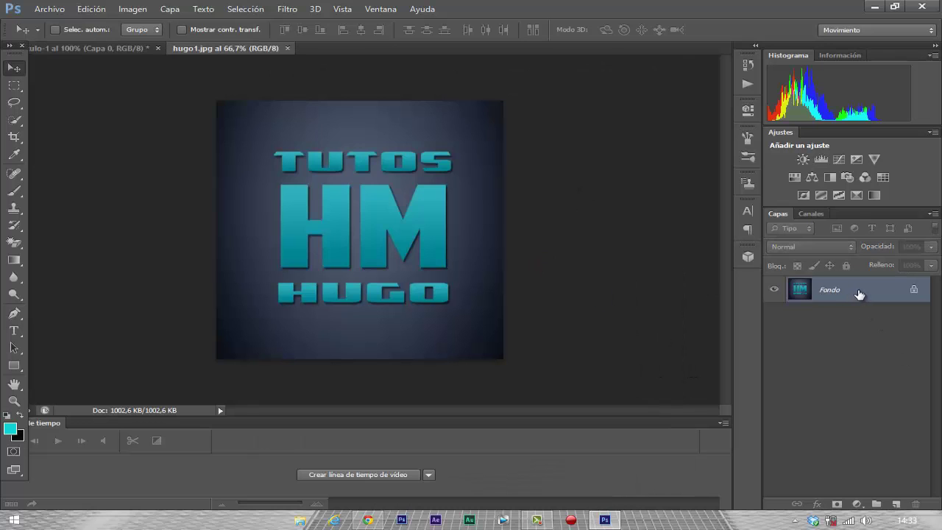
Convert the logo's background into a regular layer and copy it into the 80 x 80 px document.
double_click(859, 295)
click(601, 168)
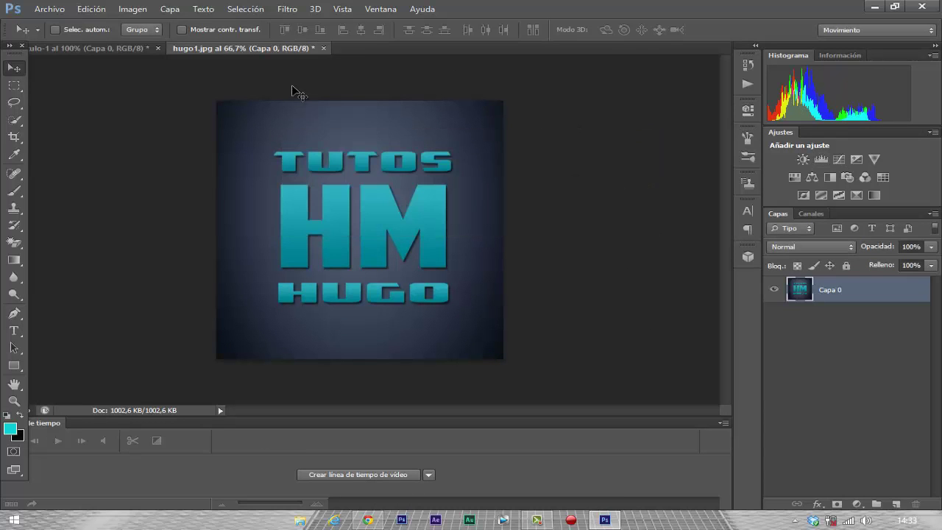
drag(266, 140, 400, 260)
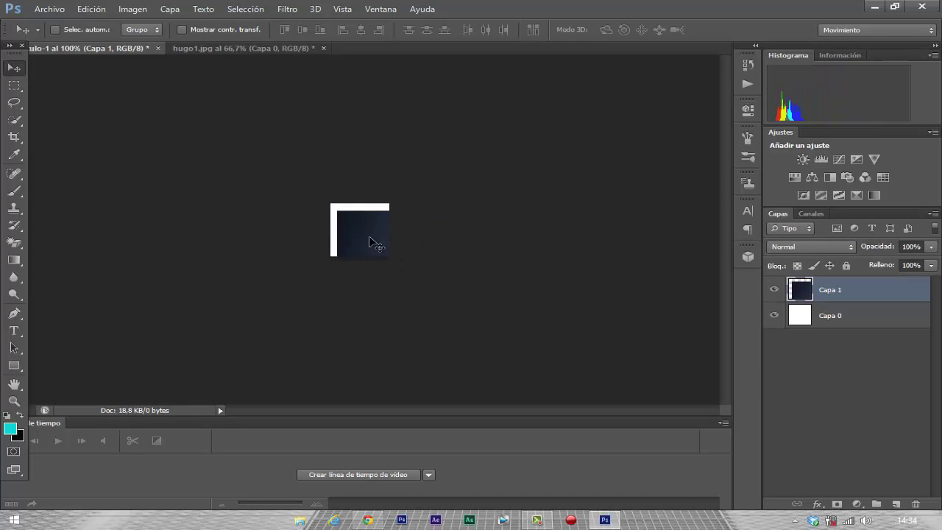
Free-transform the logo layer to 13.68% width and height so it exactly fills the 80 x 80 px canvas.
key(ctrl+t)
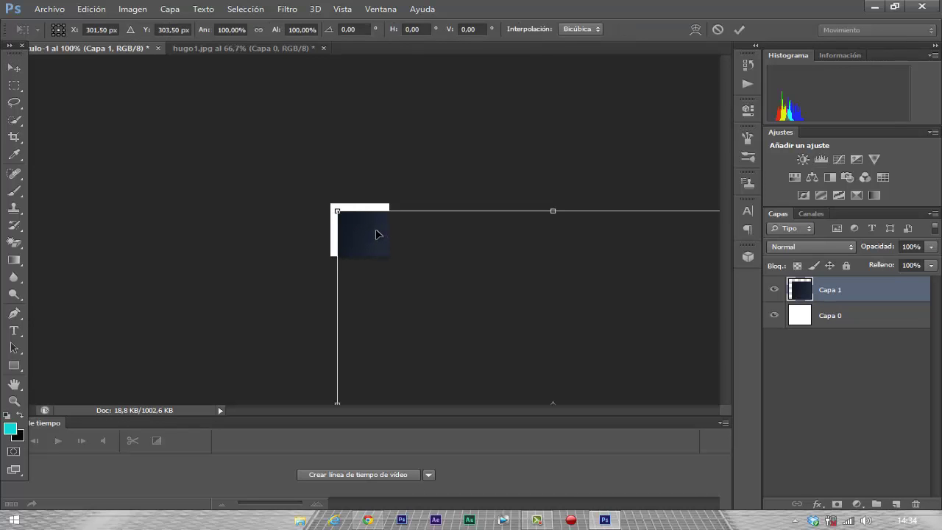
mouse_move(337, 212)
mouse_down()
mouse_move(563, 358)
mouse_move(538, 353)
mouse_move(343, 195)
mouse_up()
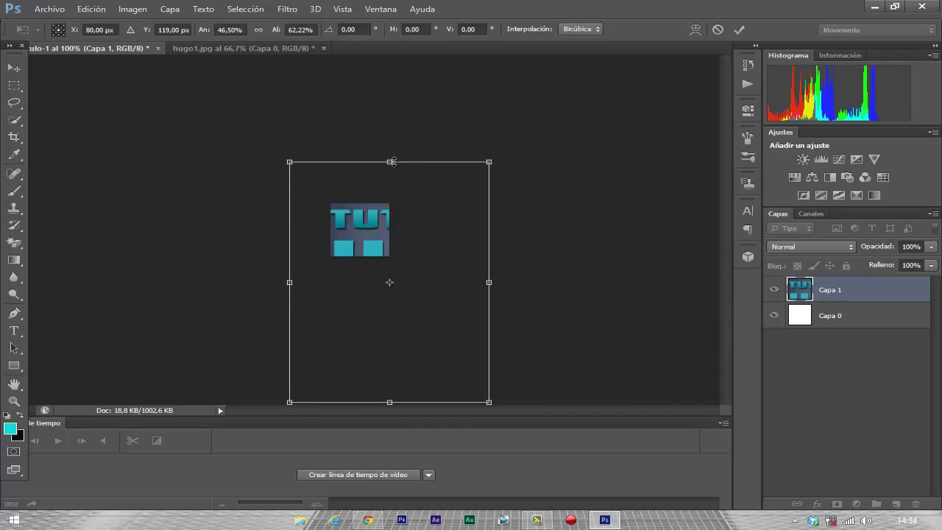
drag(392, 161, 390, 203)
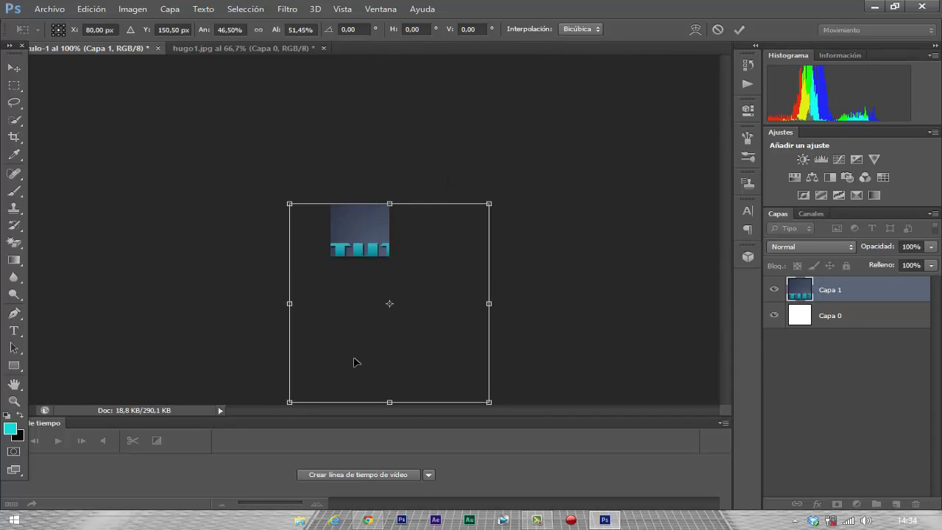
drag(390, 401, 390, 255)
drag(290, 230, 330, 230)
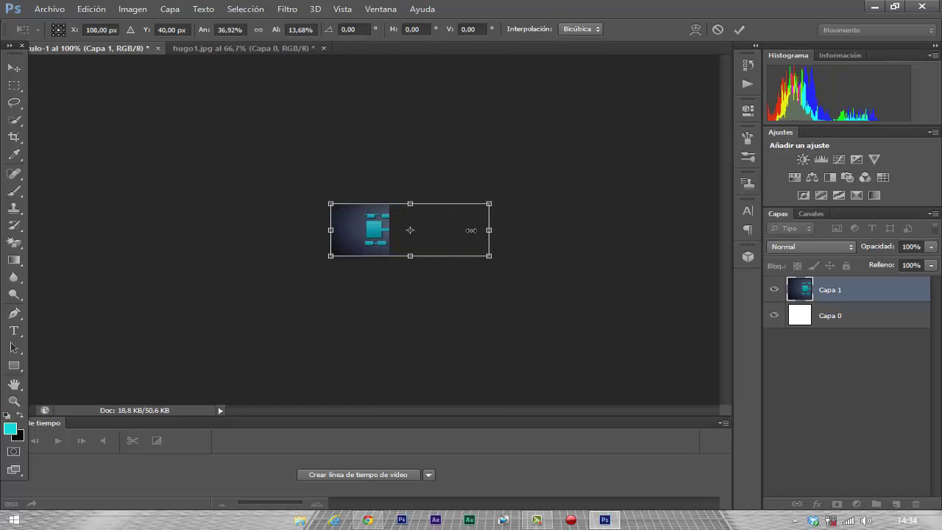
drag(489, 230, 388, 230)
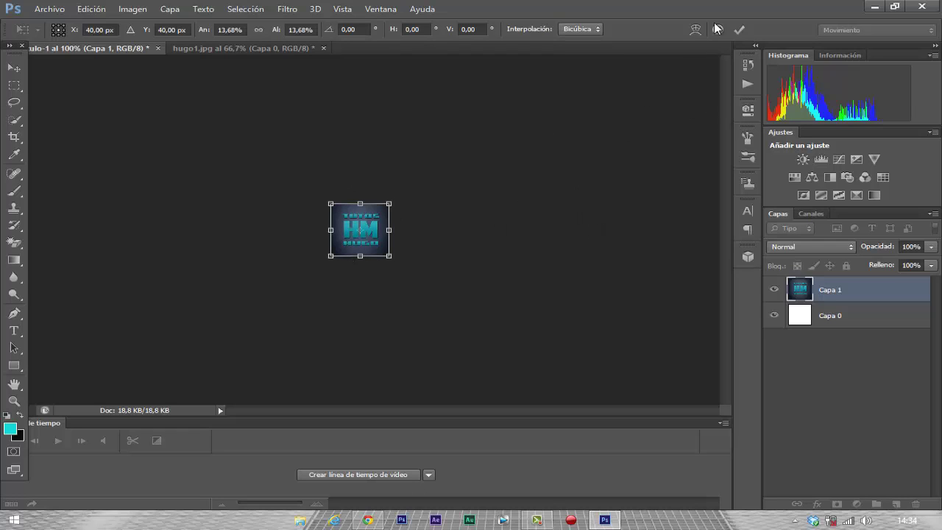
click(739, 29)
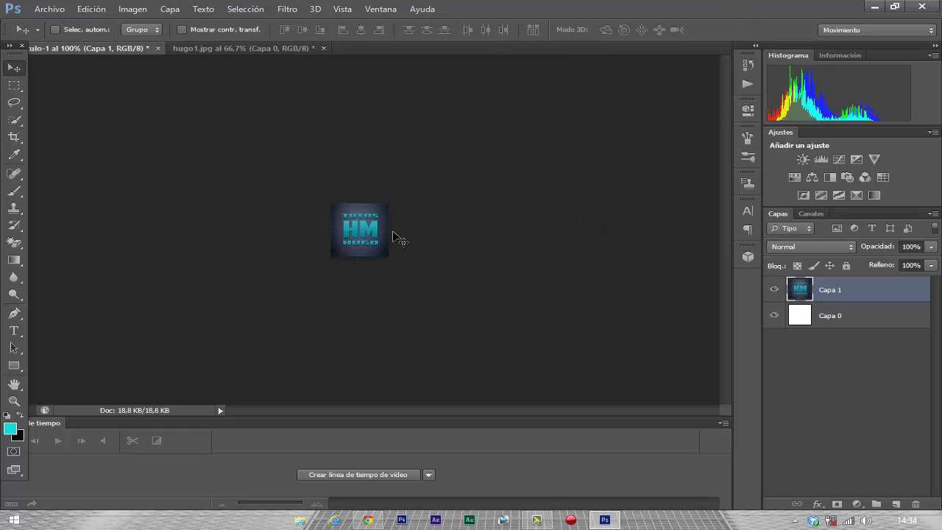
Save the 80 x 80 px logo to the desktop as a JPEG named prueva4.
click(49, 9)
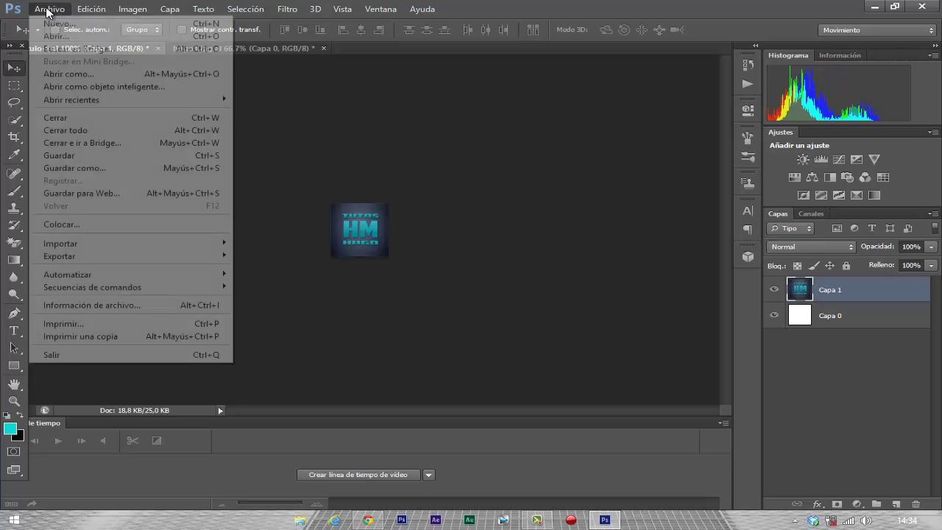
click(132, 168)
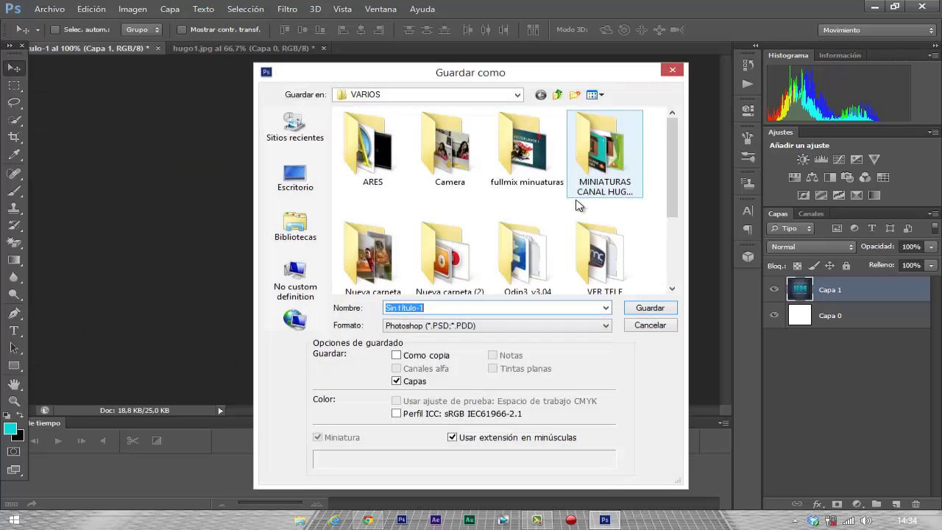
click(290, 181)
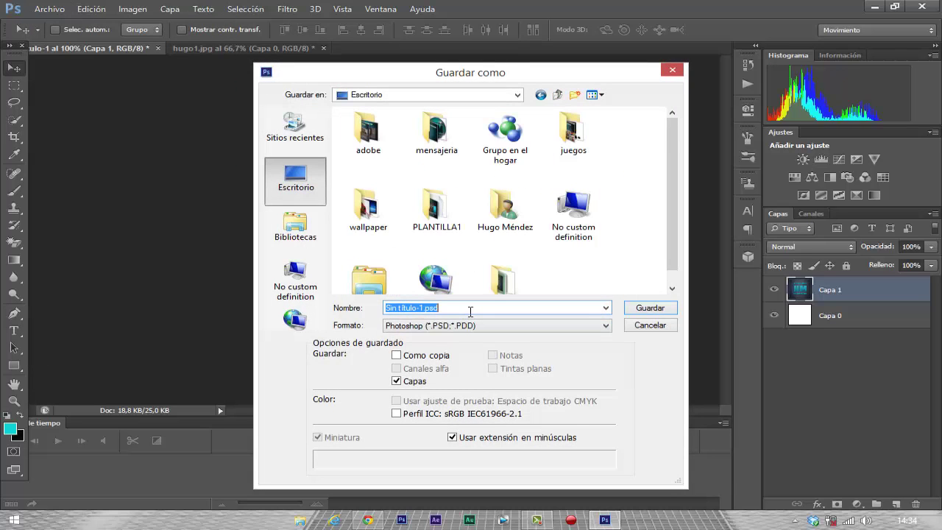
key(BackSpace)
text(pr)
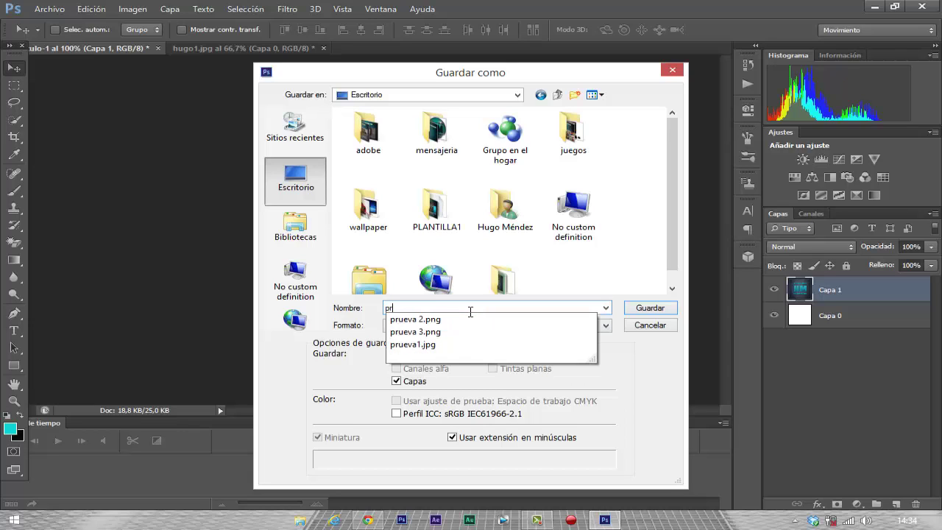
text(ueva4)
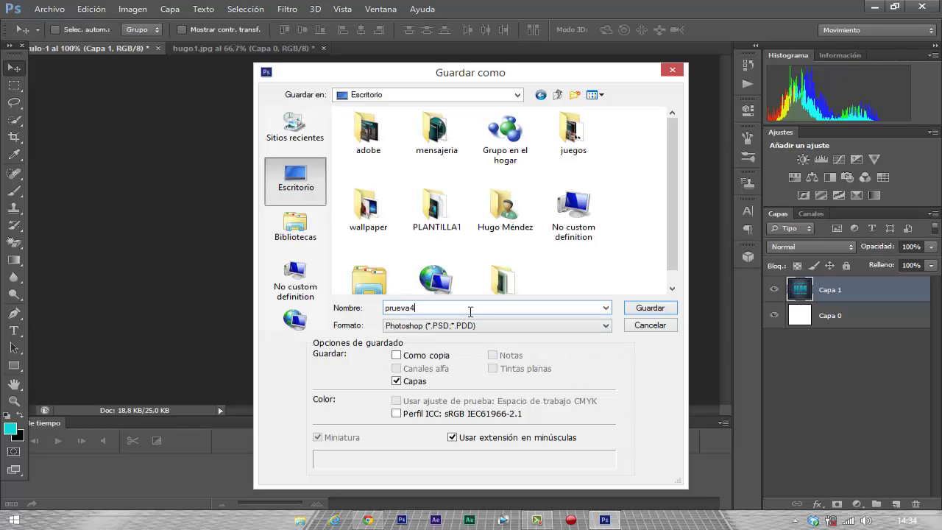
click(605, 329)
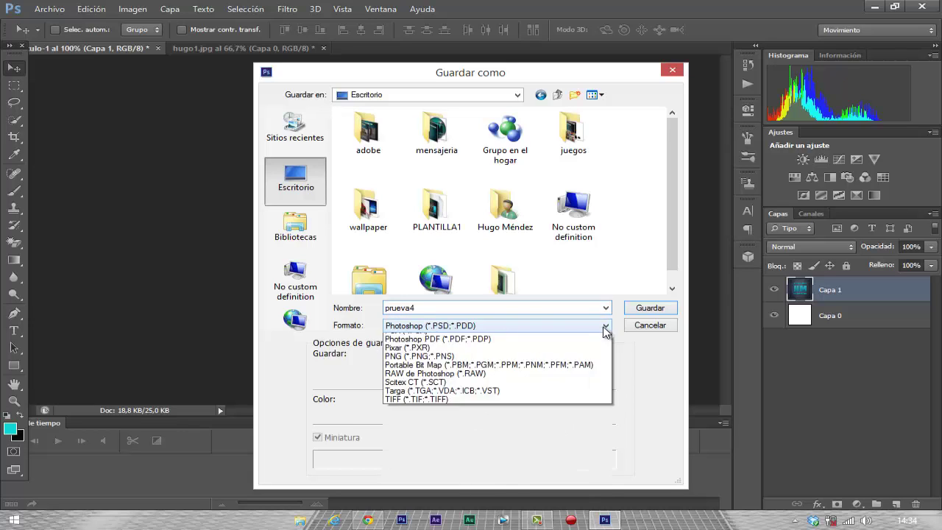
click(544, 432)
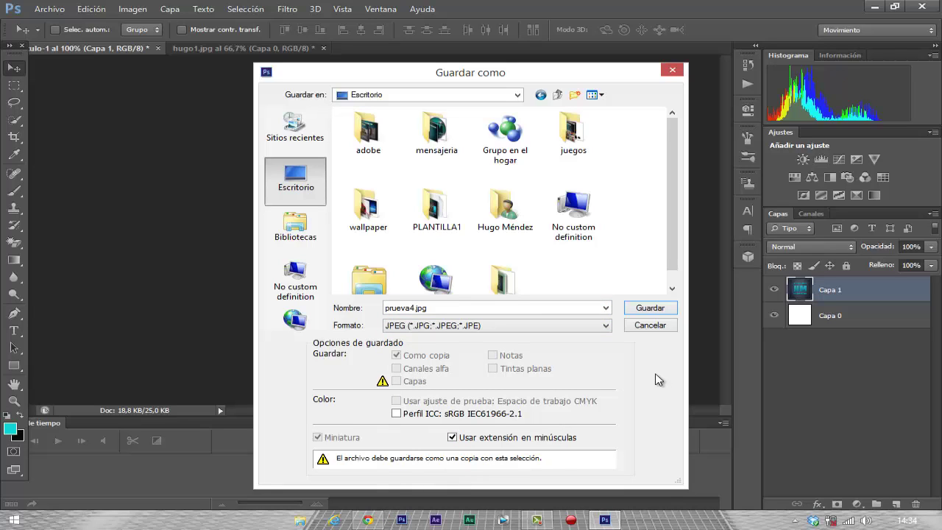
click(651, 310)
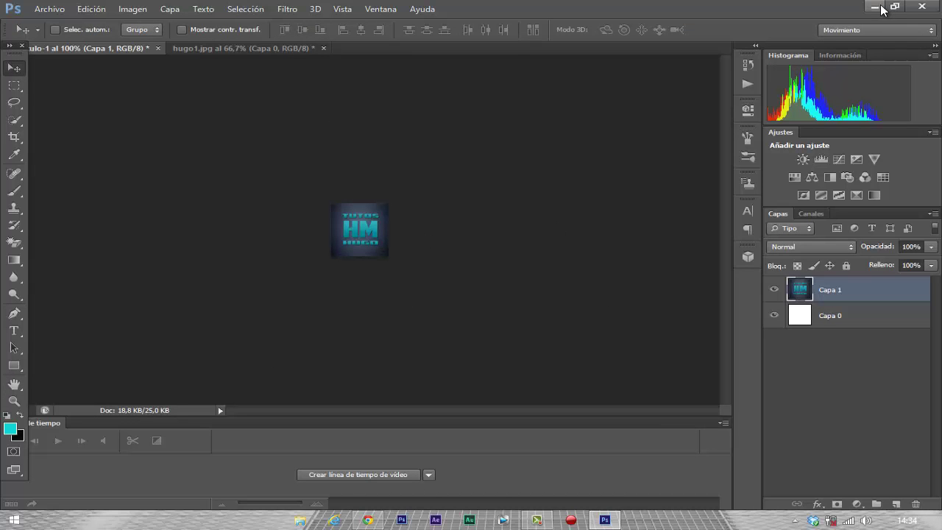
Switch to the desktop, preview the prueva4 image and place its icon below prueva 3.
click(874, 7)
drag(43, 199, 331, 285)
right_click(331, 287)
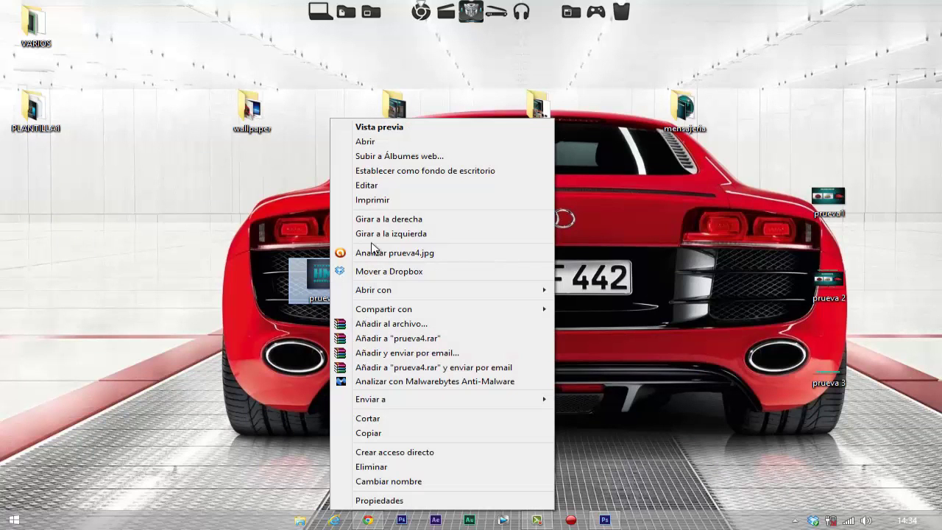
click(377, 129)
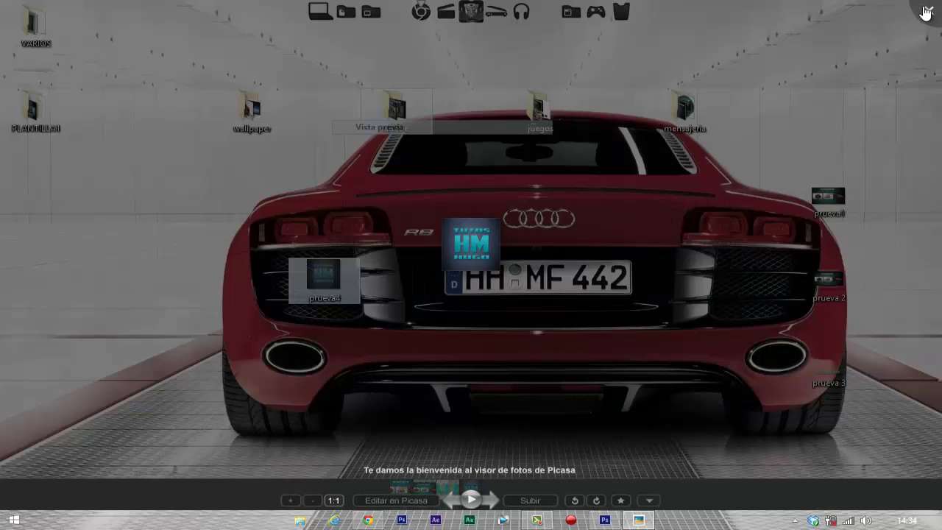
click(786, 133)
drag(329, 279, 834, 440)
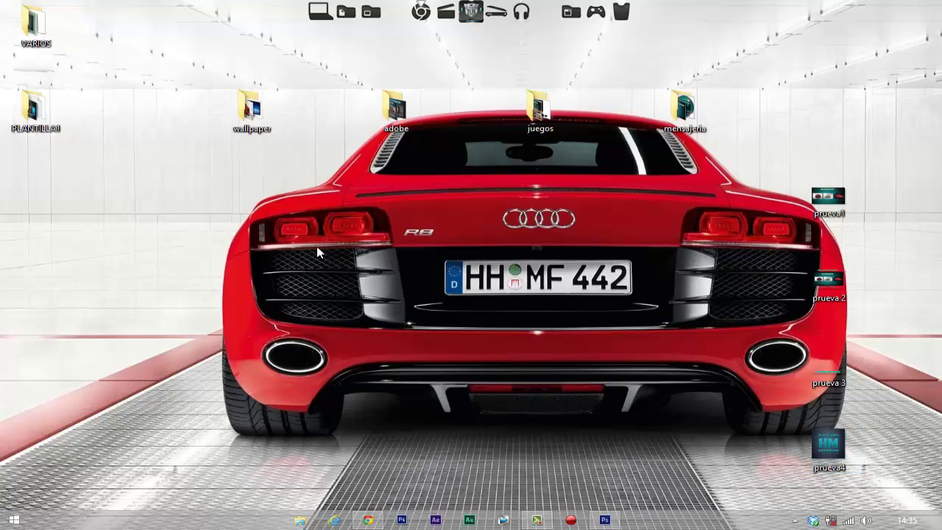
Turn off the display of desktop icons.
right_click(394, 210)
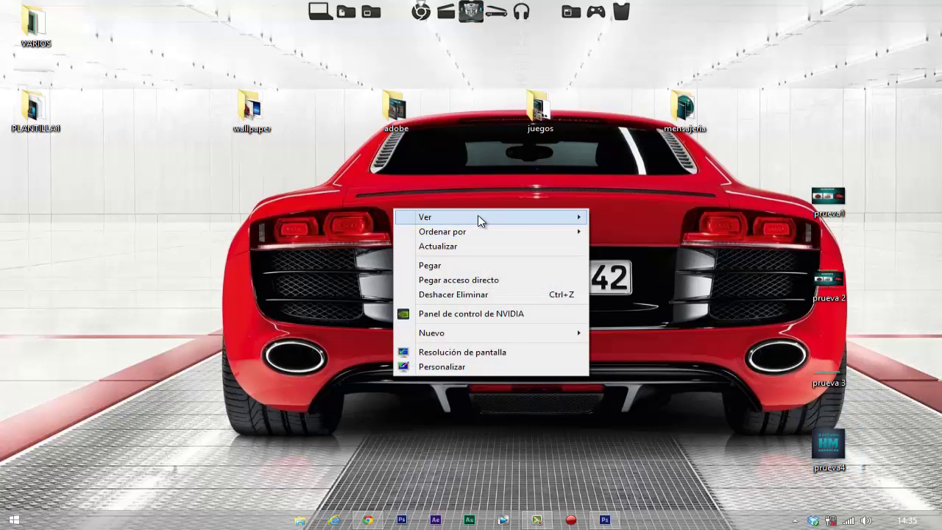
mouse_move(518, 219)
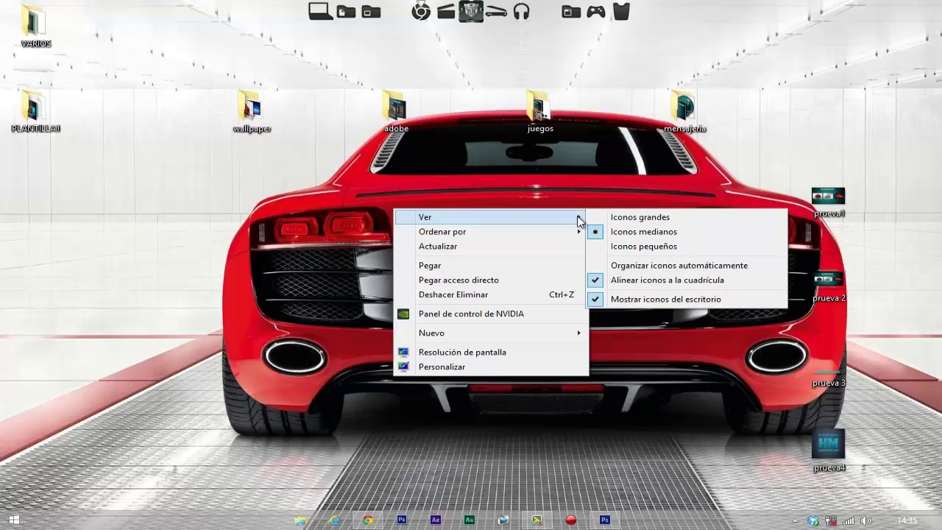
click(662, 299)
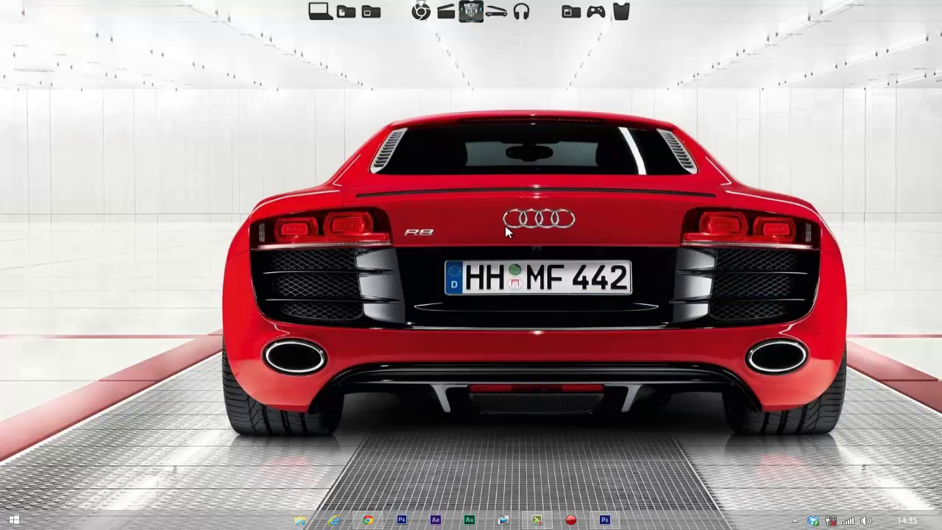